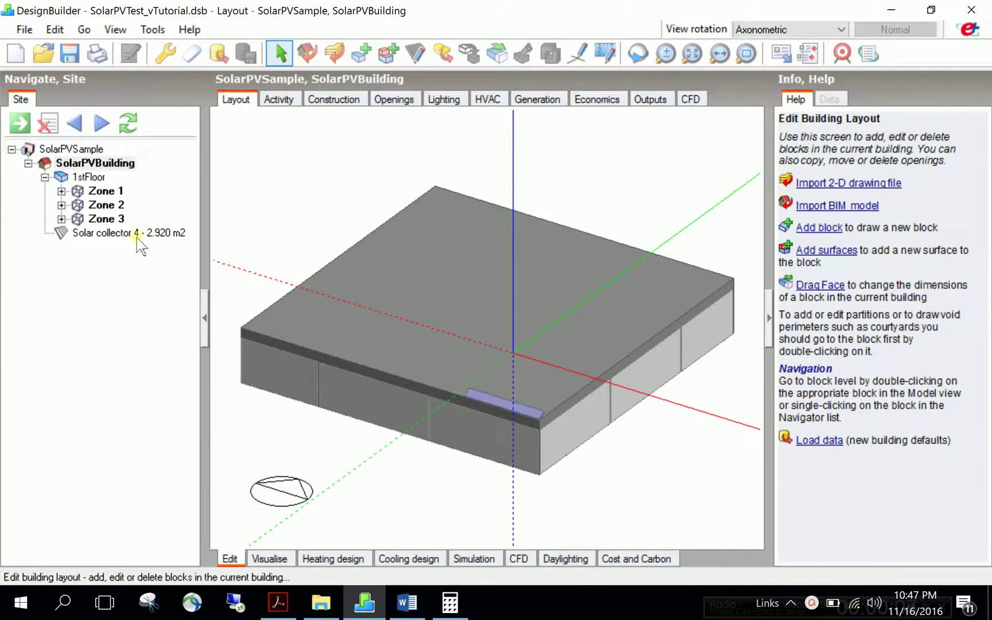
Open Solar collector 4 from the Navigate tree so it shows at surface level.
left_click(109, 234)
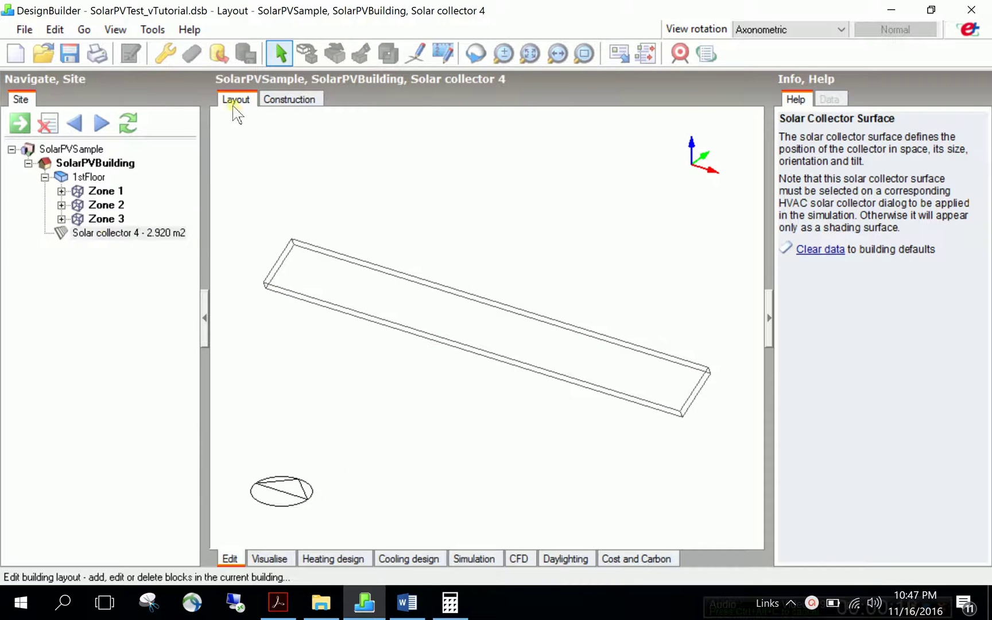
Set Solar collector 4's construction to 2-Photovoltaic with 2-Equivalent One-Diode performance type.
left_click(287, 104)
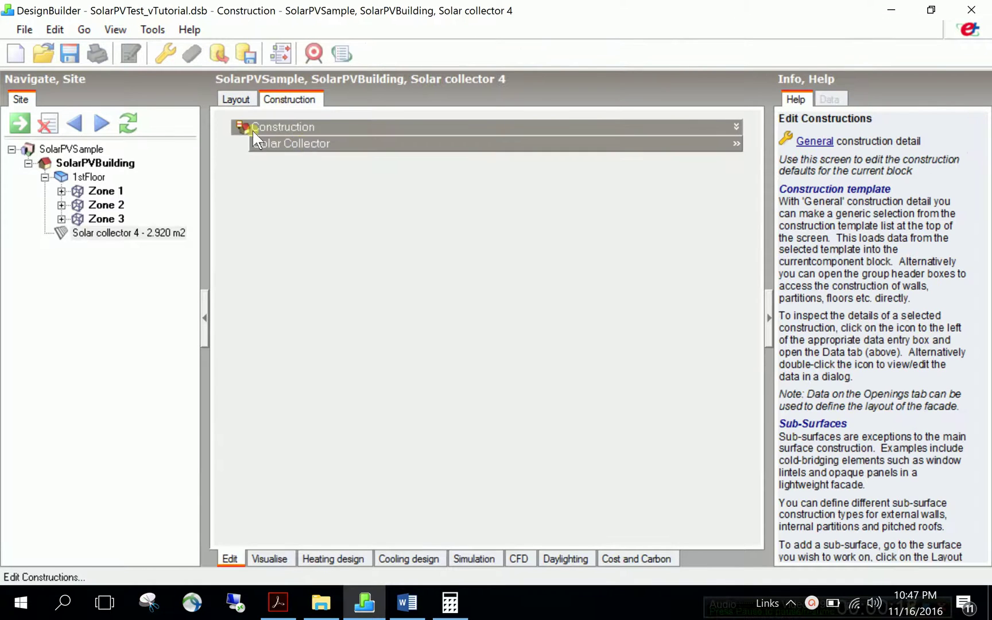
left_click(290, 142)
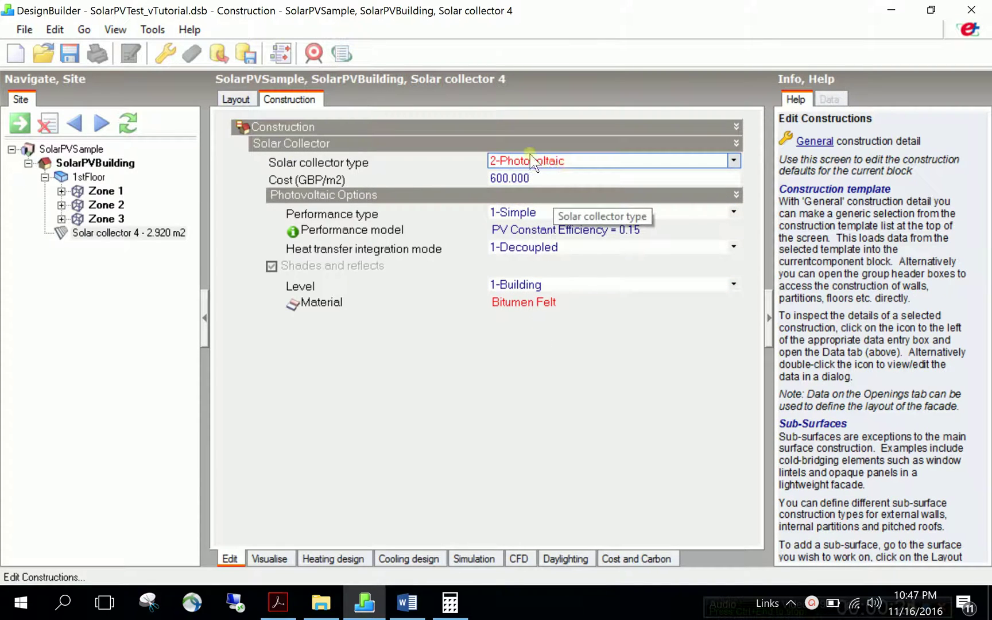
left_click(548, 164)
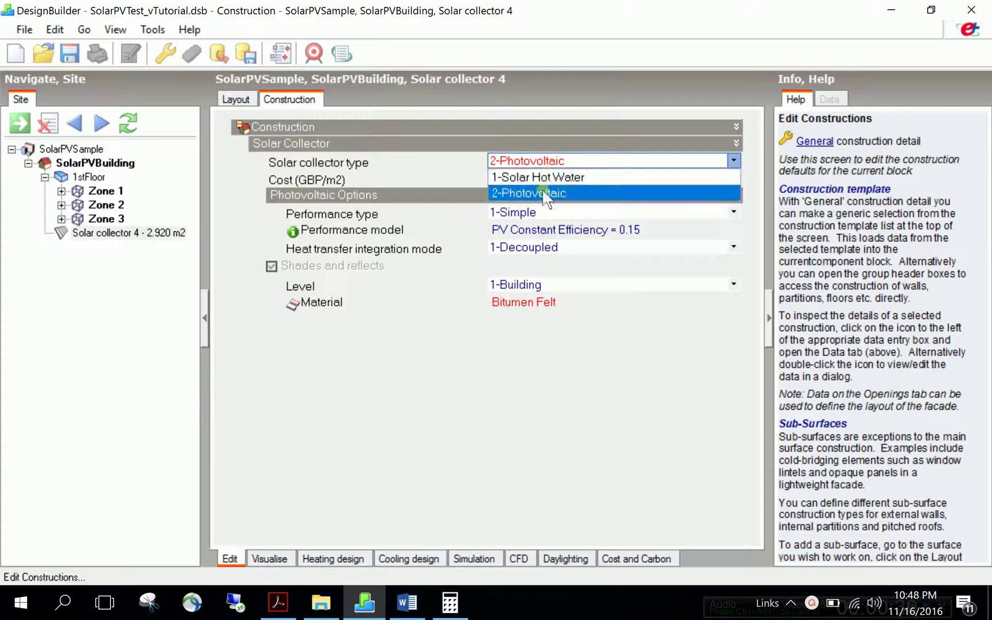
left_click(542, 190)
left_click(537, 178)
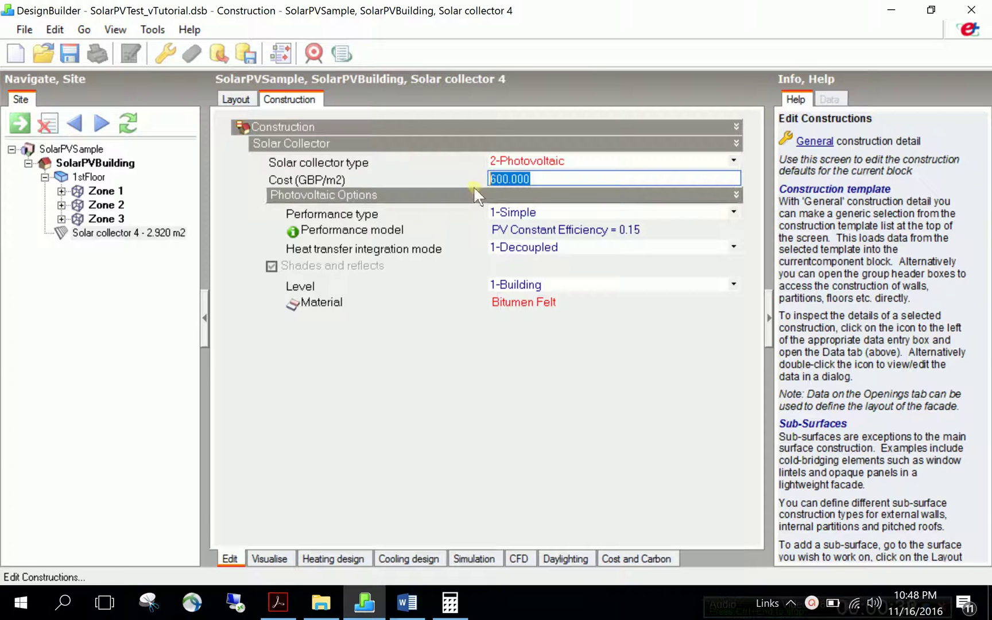
left_click(541, 212)
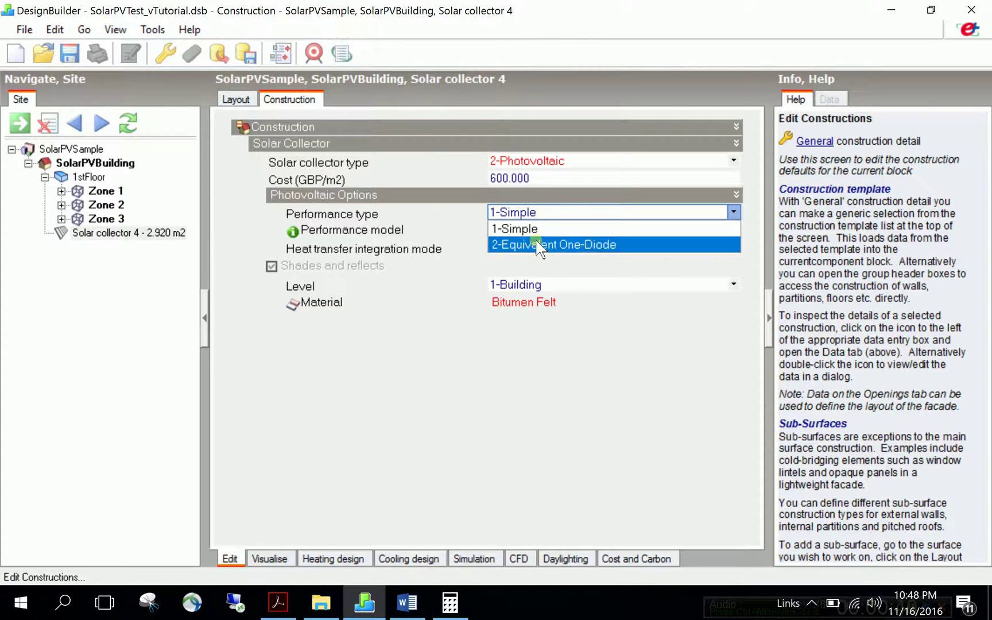
left_click(542, 215)
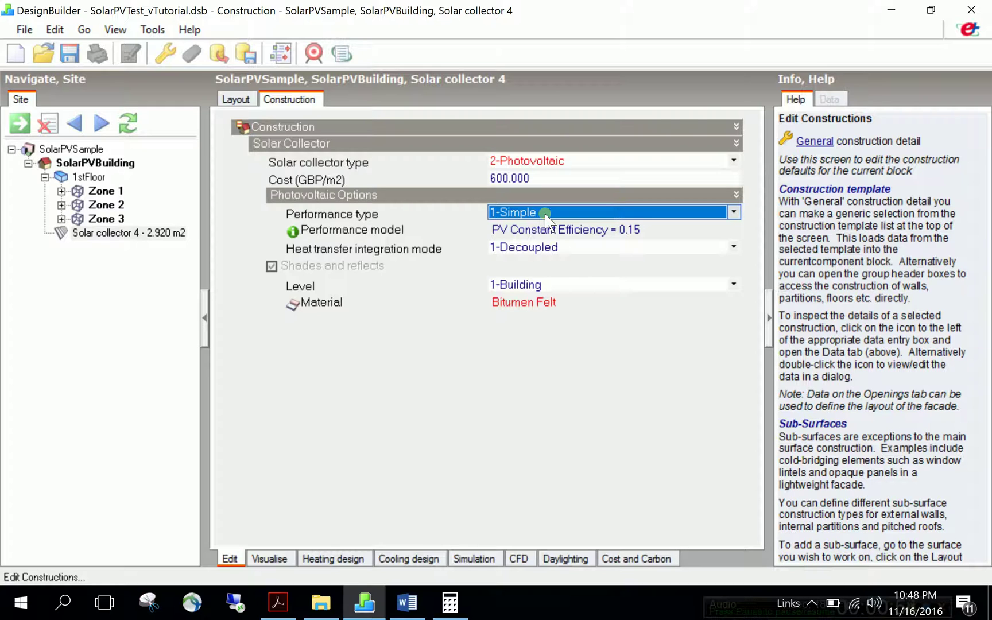
left_click(545, 213)
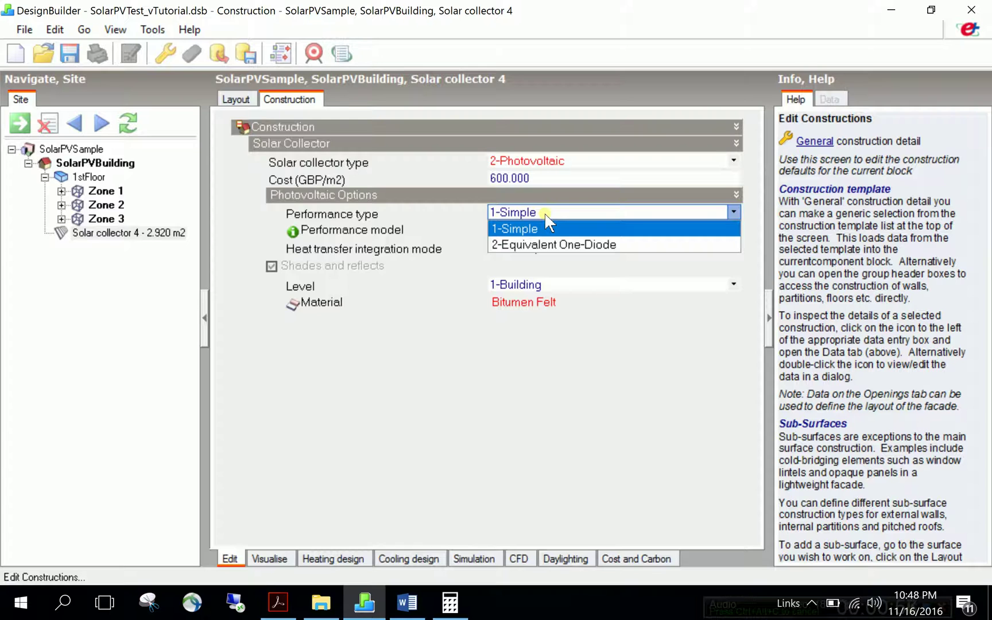
left_click(558, 245)
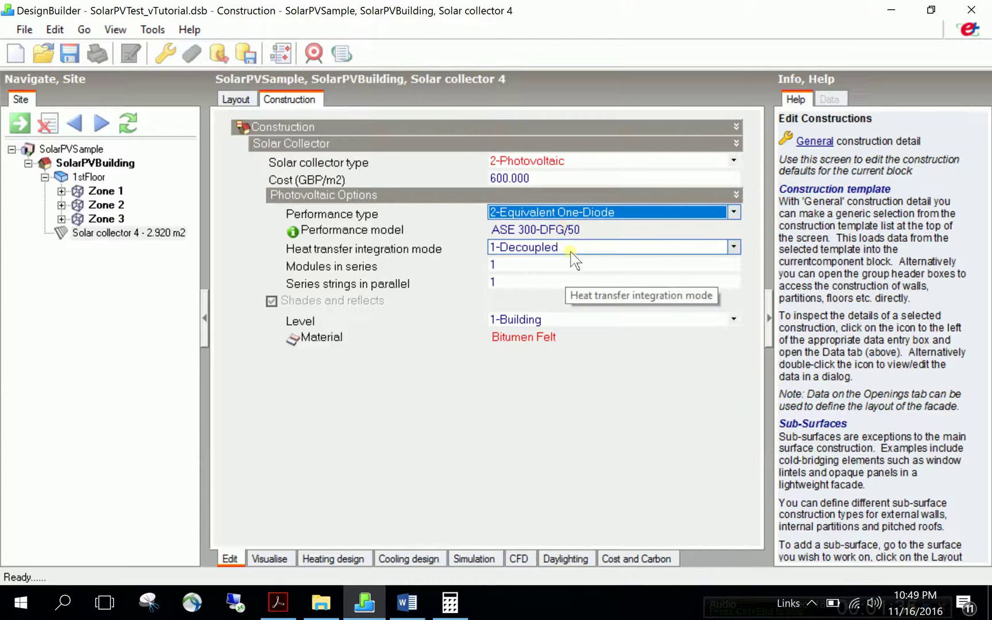
Keep 1-Decoupled heat transfer integration mode and change Modules in series from 1 to 5.
left_click(548, 248)
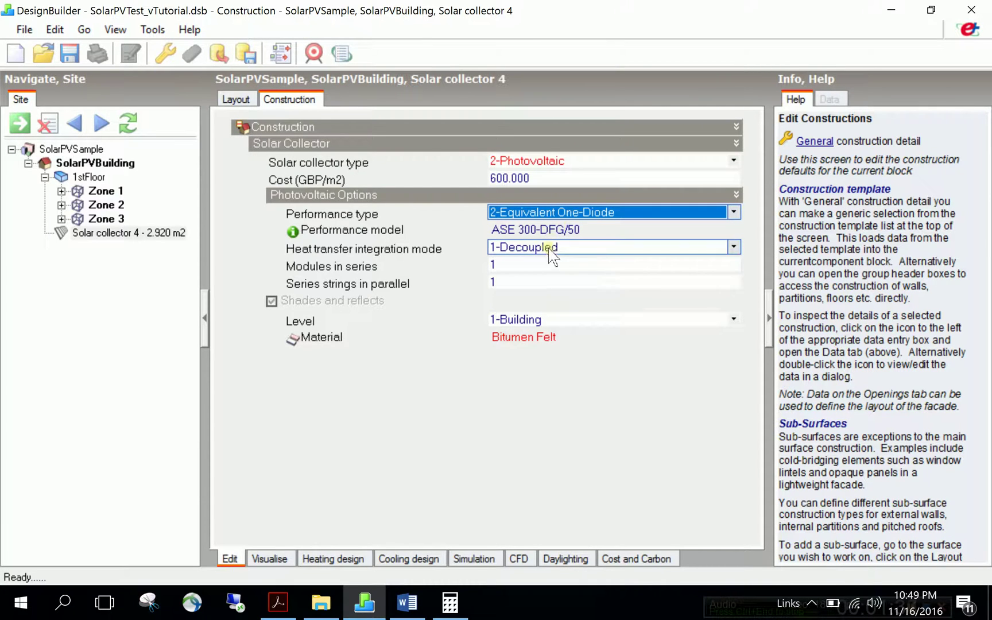
left_click(546, 249)
left_click(529, 263)
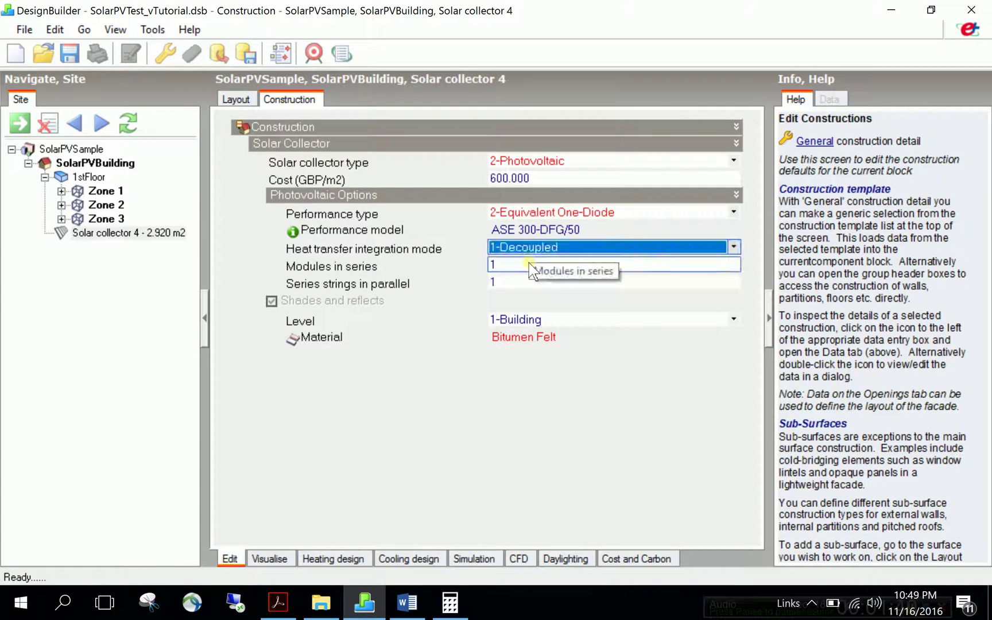
left_click(507, 265)
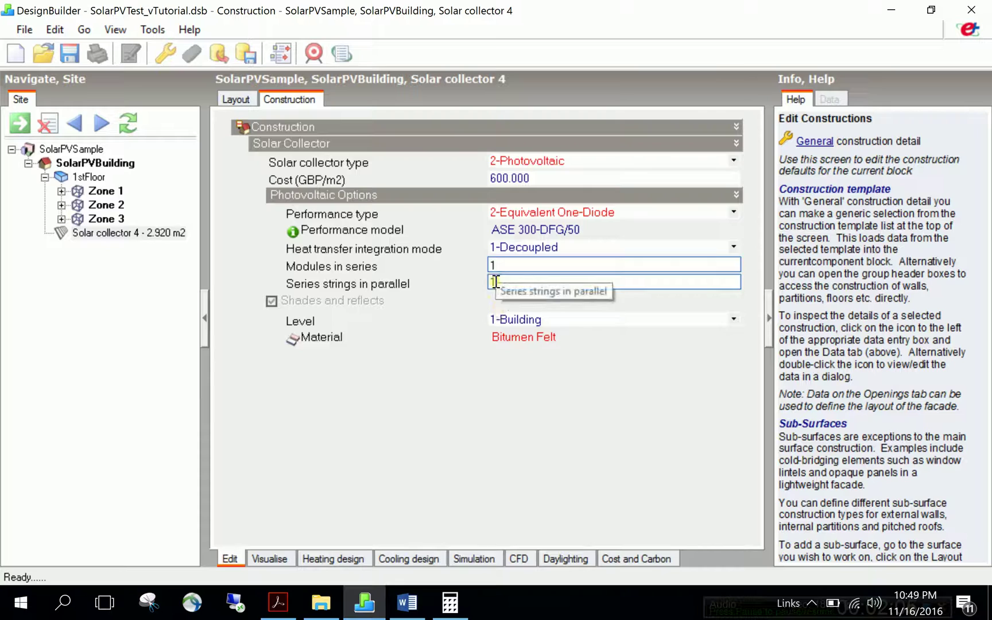
left_click(495, 282)
left_click(508, 266)
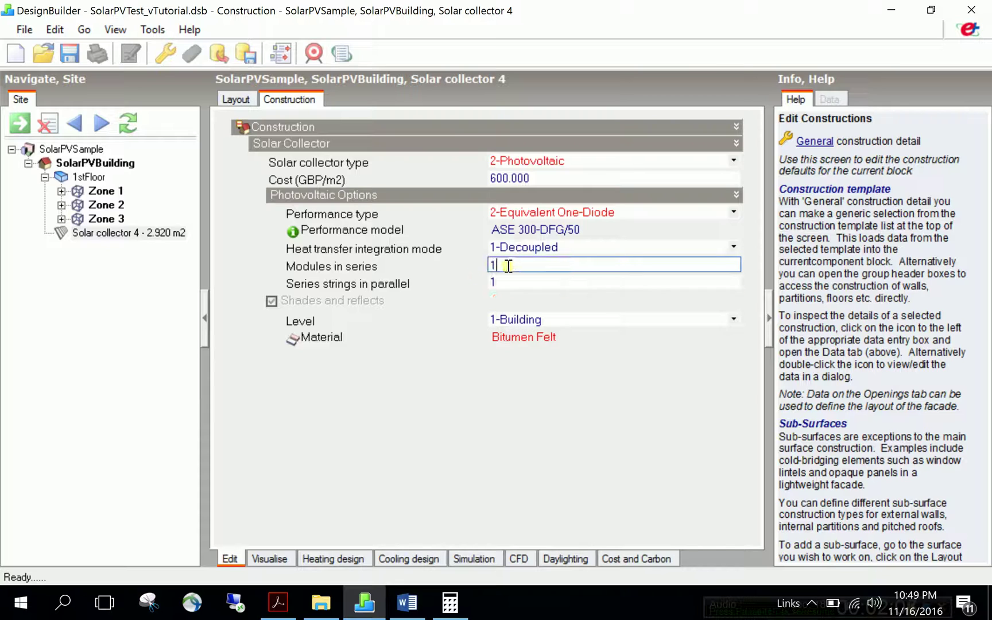
double_click(508, 265)
type("5")
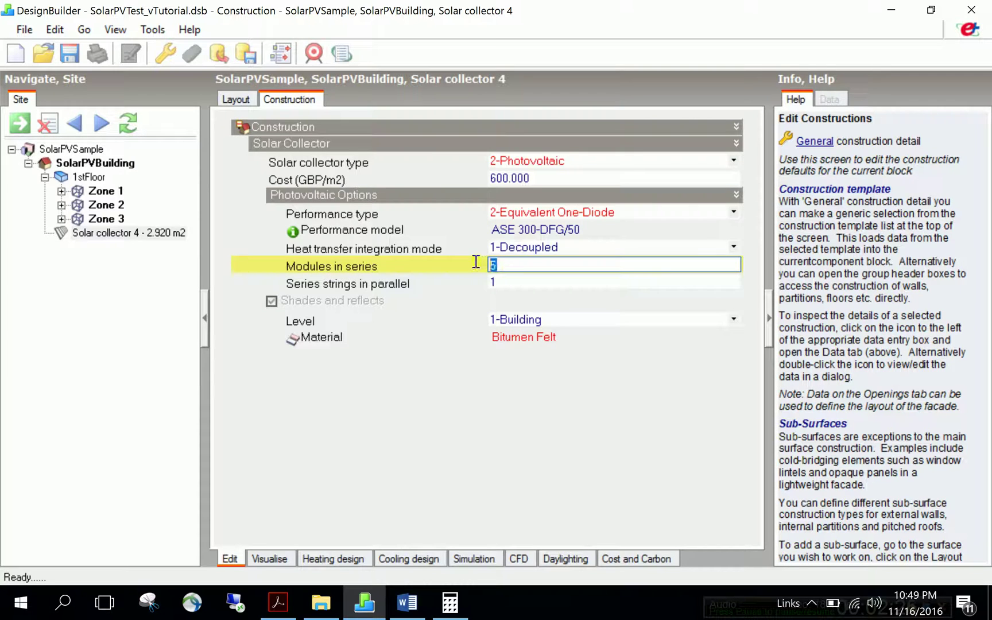
double_click(514, 265)
left_click(515, 264)
Show the Photovoltaic Generator list for the performance model and add a new one-diode generator.
left_click(547, 231)
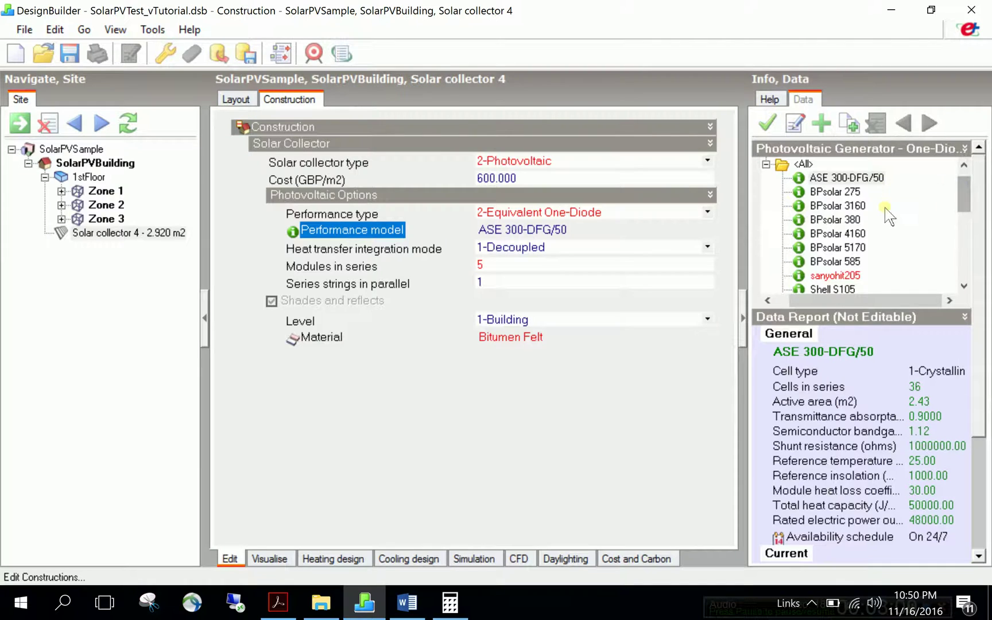
mouse_move(964, 191)
left_mouse_down()
mouse_move(981, 240)
mouse_move(976, 264)
mouse_move(959, 183)
left_mouse_up()
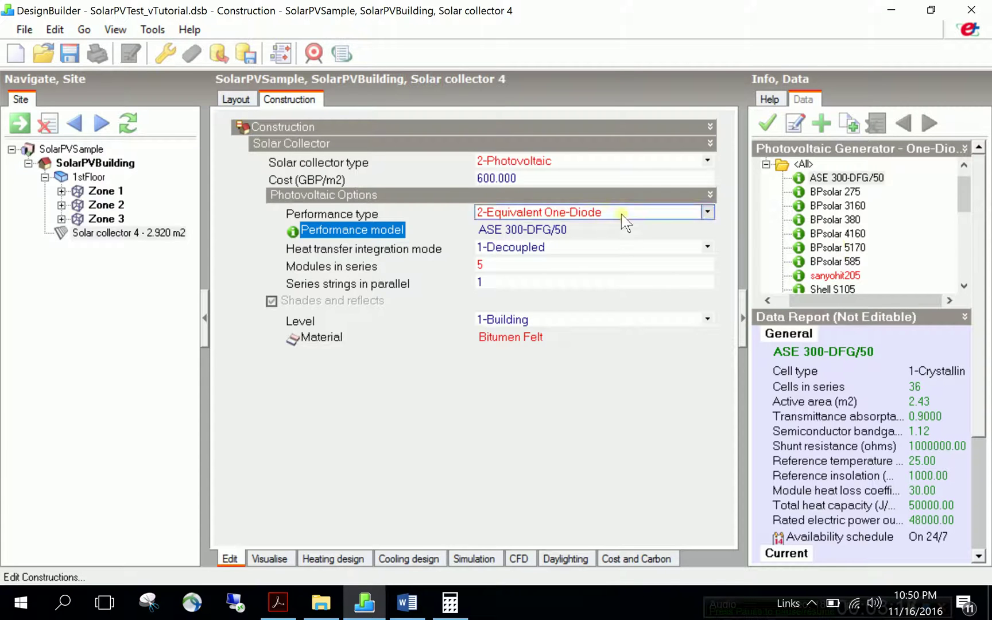
left_click(557, 229)
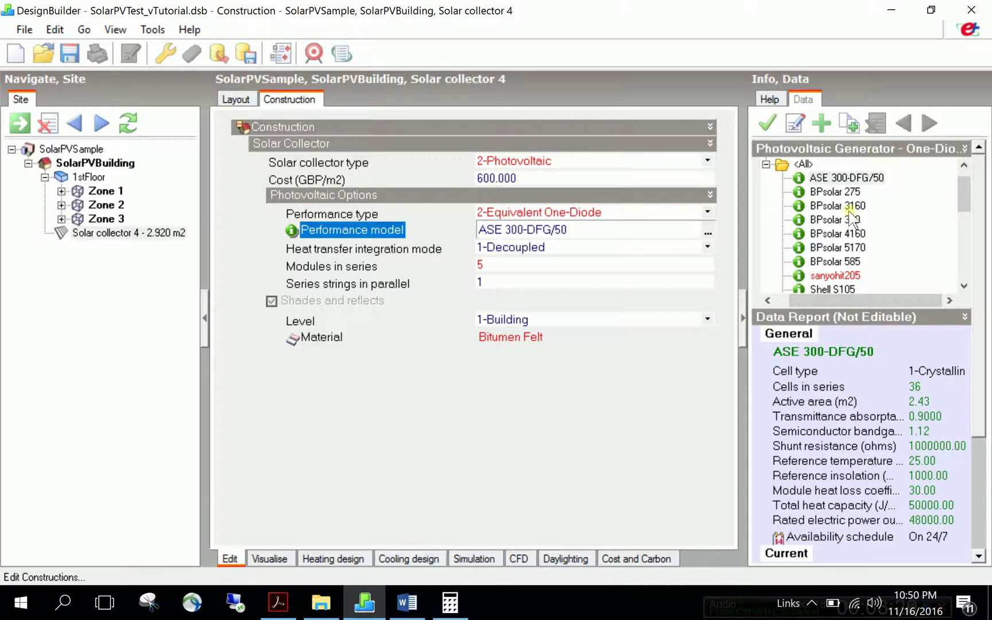
left_click(827, 122)
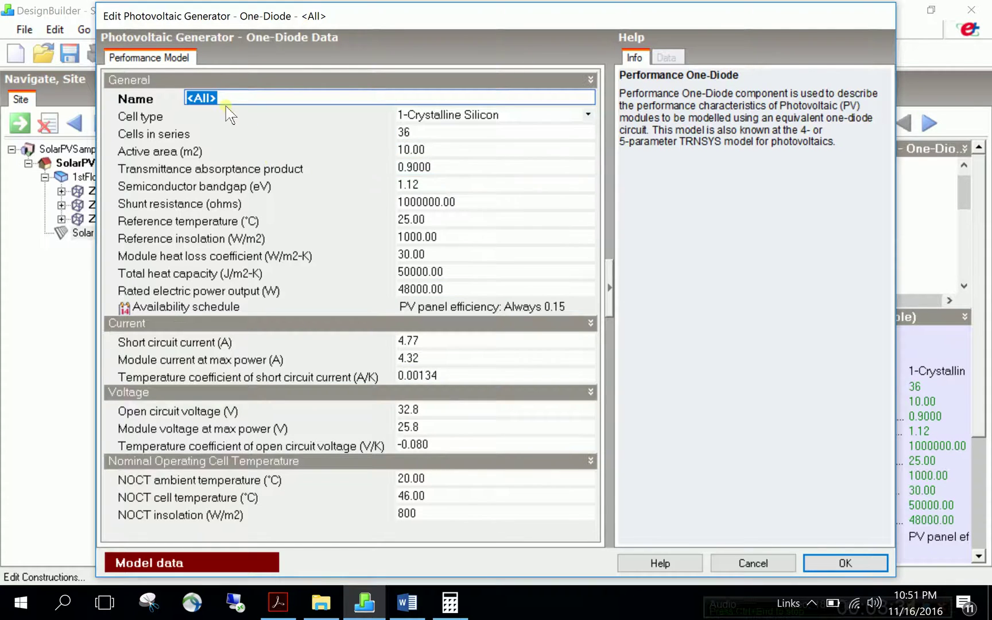
Name the new generator SW100MONO and keep 1-Crystalline Silicon as its cell type.
left_click(239, 140)
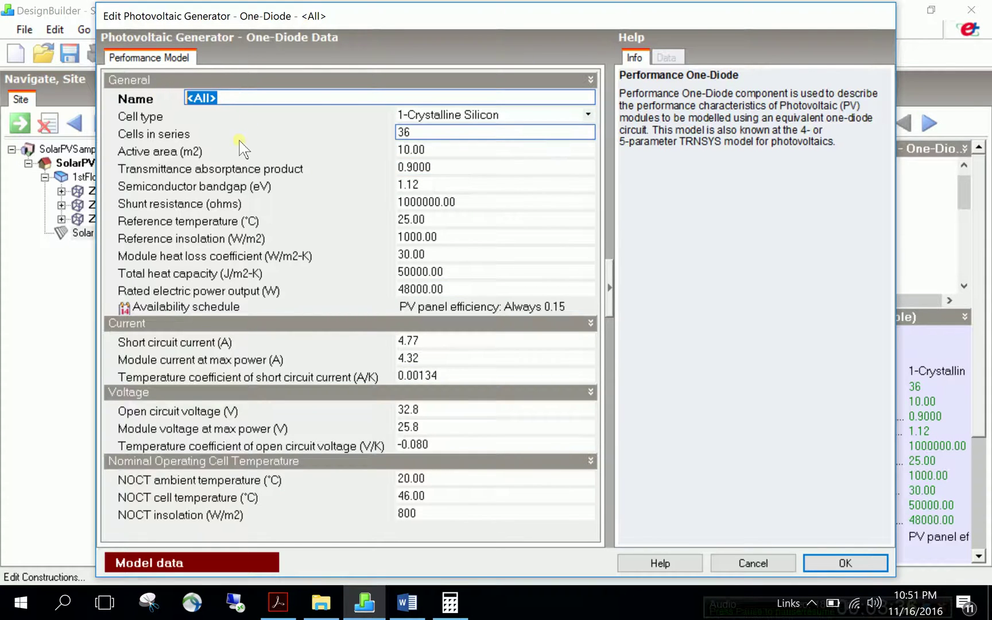
type("SW100")
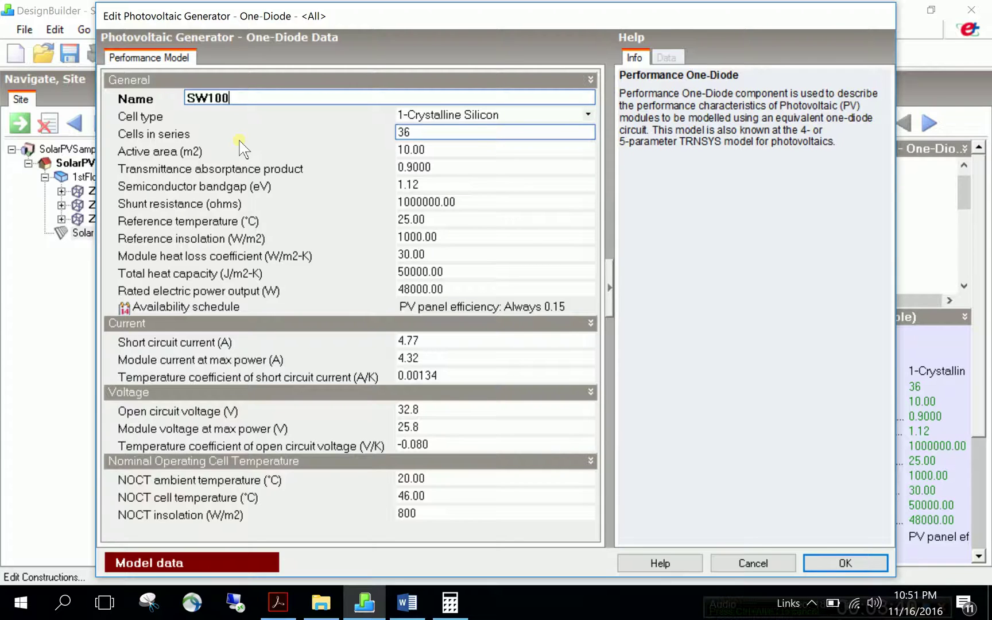
type("MONO")
left_click(452, 118)
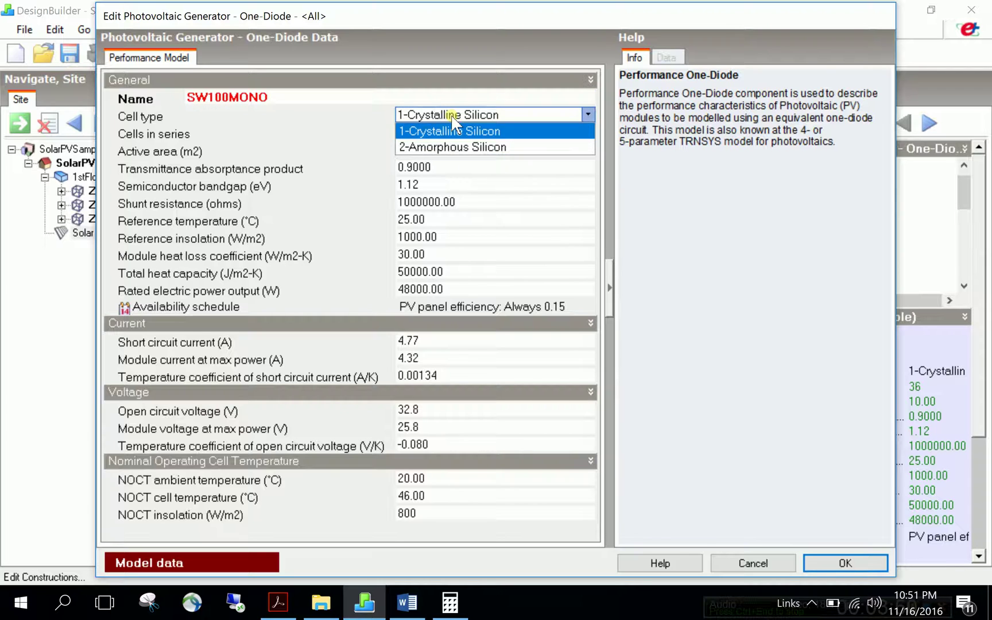
left_click(441, 131)
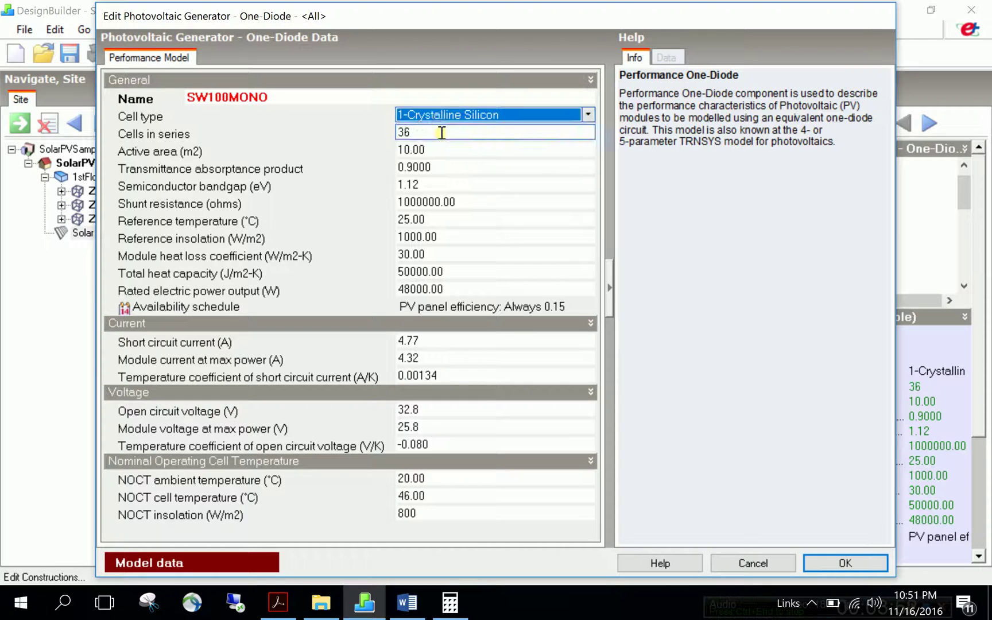
left_click(434, 118)
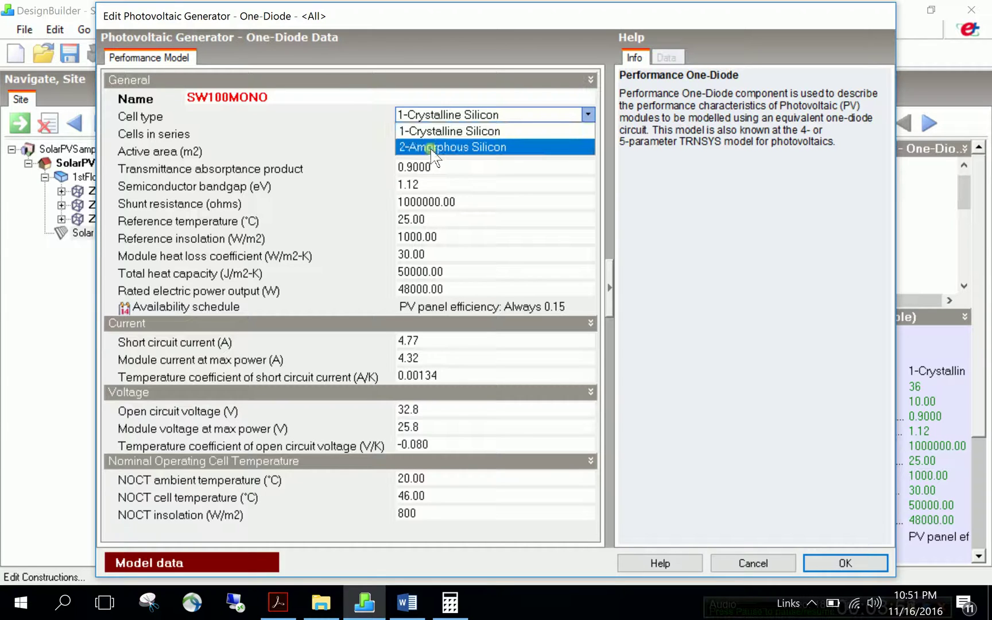
left_click(428, 131)
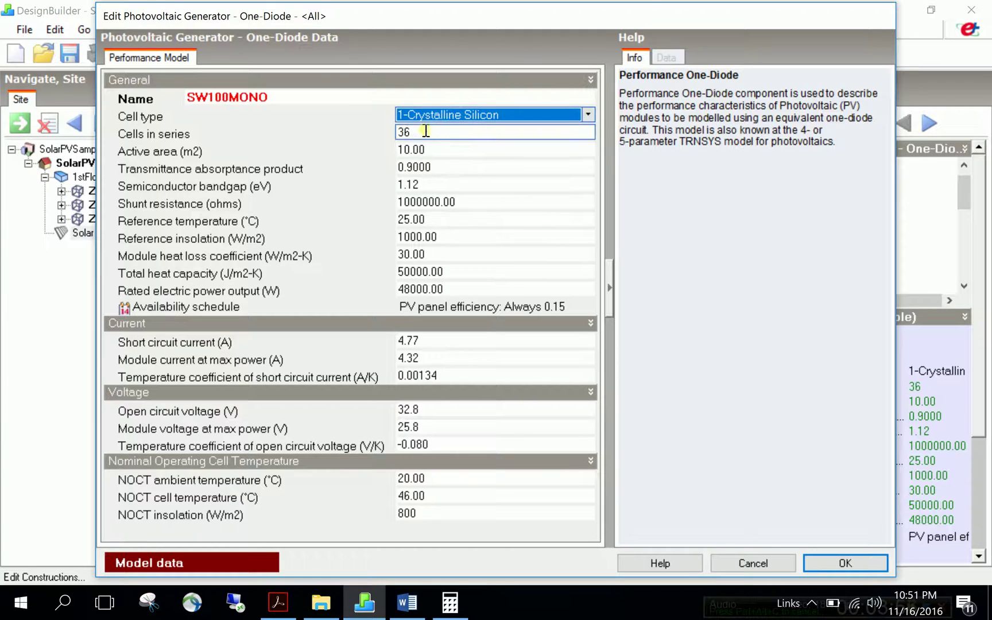
left_click(425, 132)
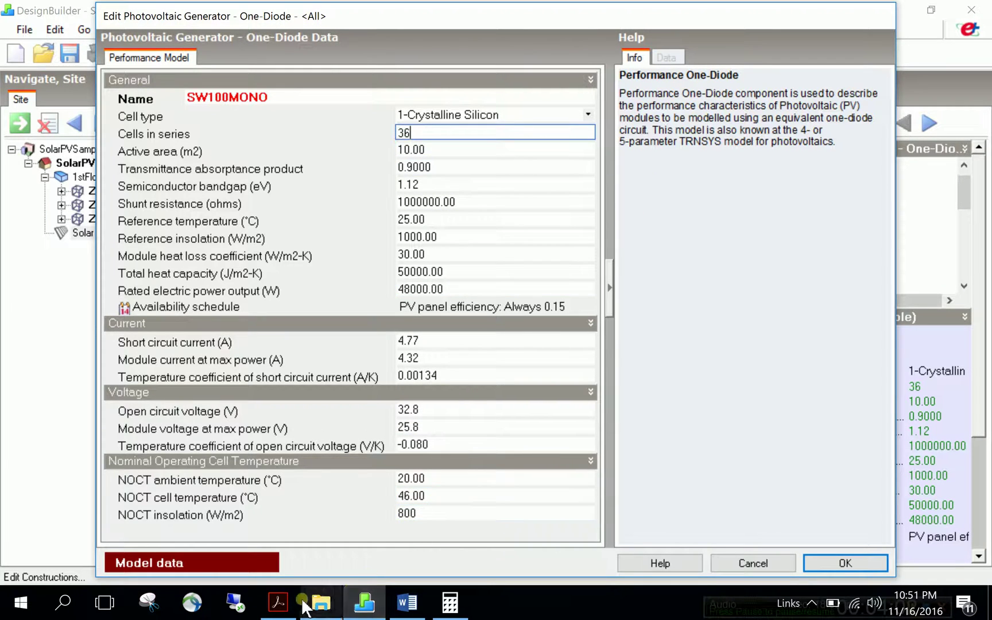
Locate and select the 72 cells per module value in the SW 100 POLY RGP datasheet at 100% zoom.
left_click(271, 608)
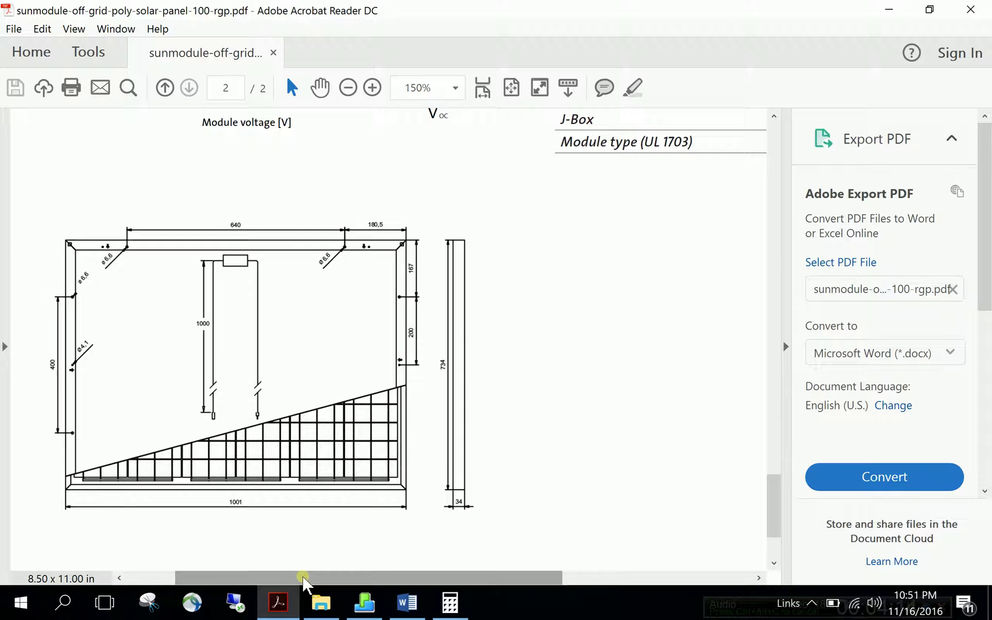
left_click(364, 602)
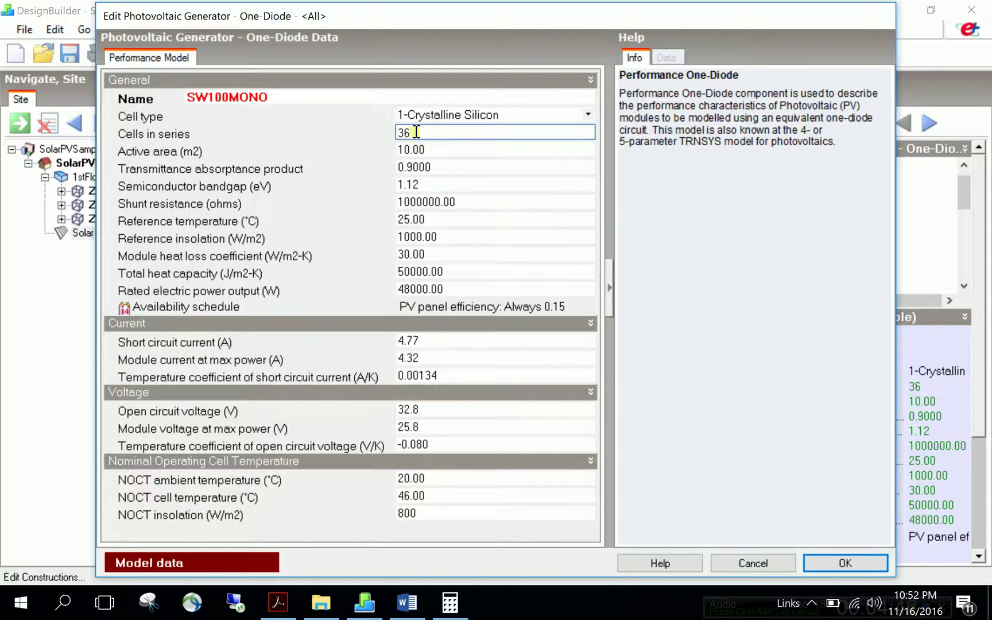
left_click(269, 613)
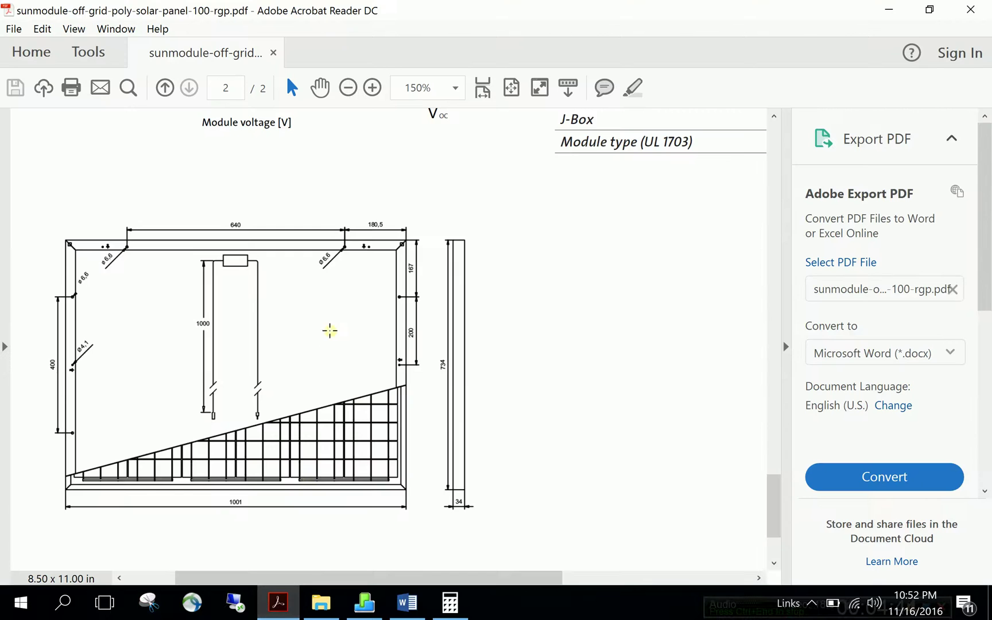
scroll(338, 345, "up", 8)
scroll(346, 356, "up", 9)
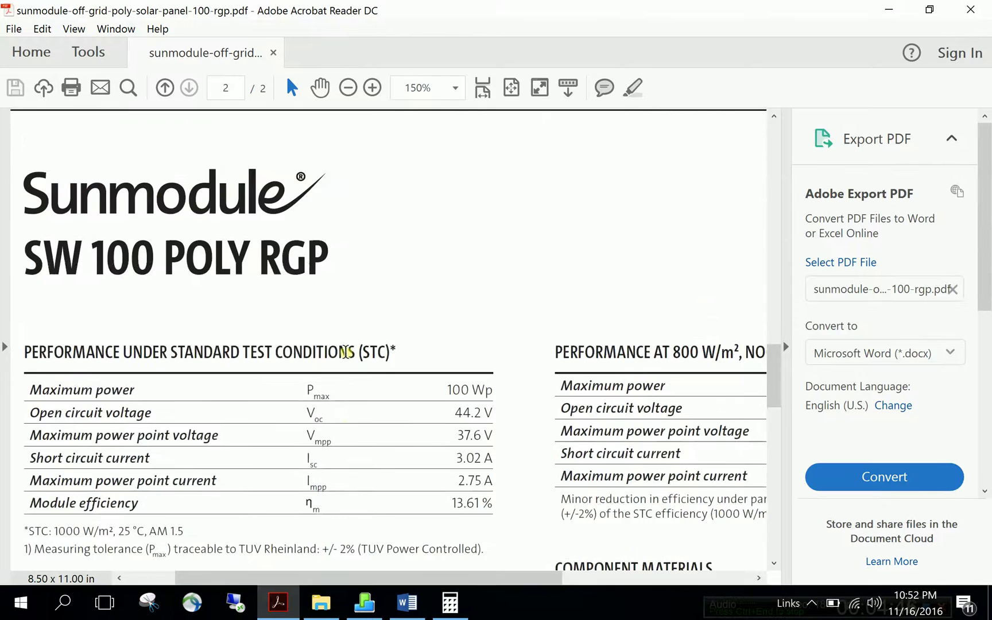
scroll(339, 400, "down", 2)
left_click(348, 88)
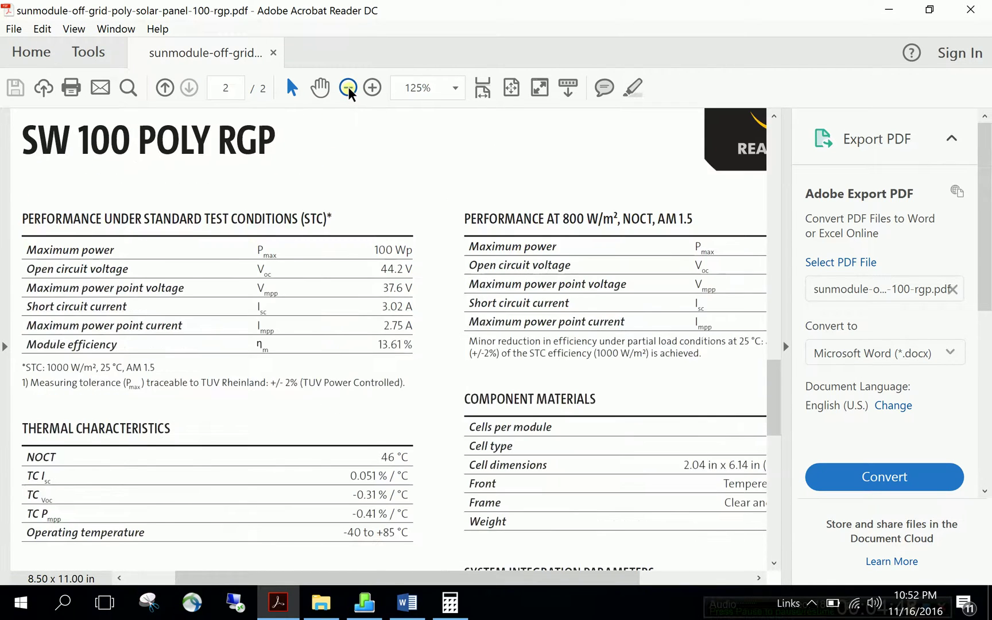
left_click(347, 88)
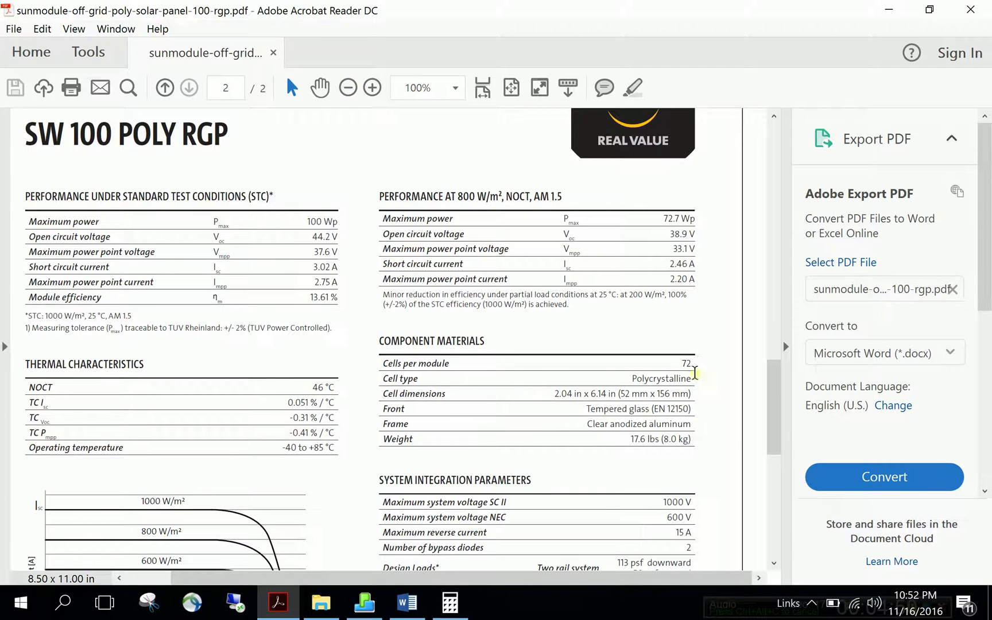
left_click_drag(693, 364, 676, 364)
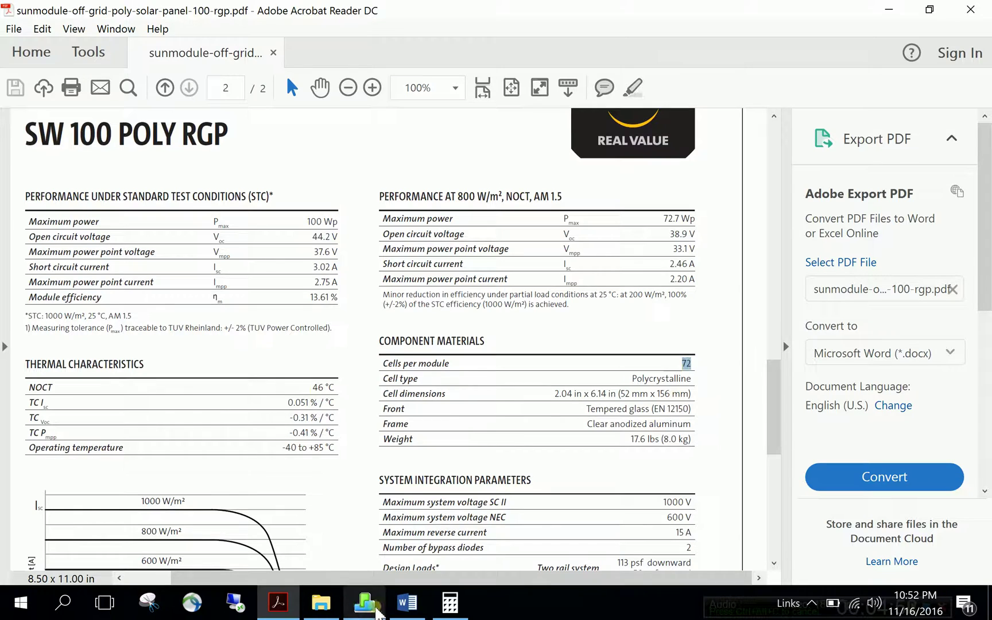
left_click(365, 602)
Enter 72 cells in series and paste 0.584064 m2 from Calculator as the active area.
double_click(404, 134)
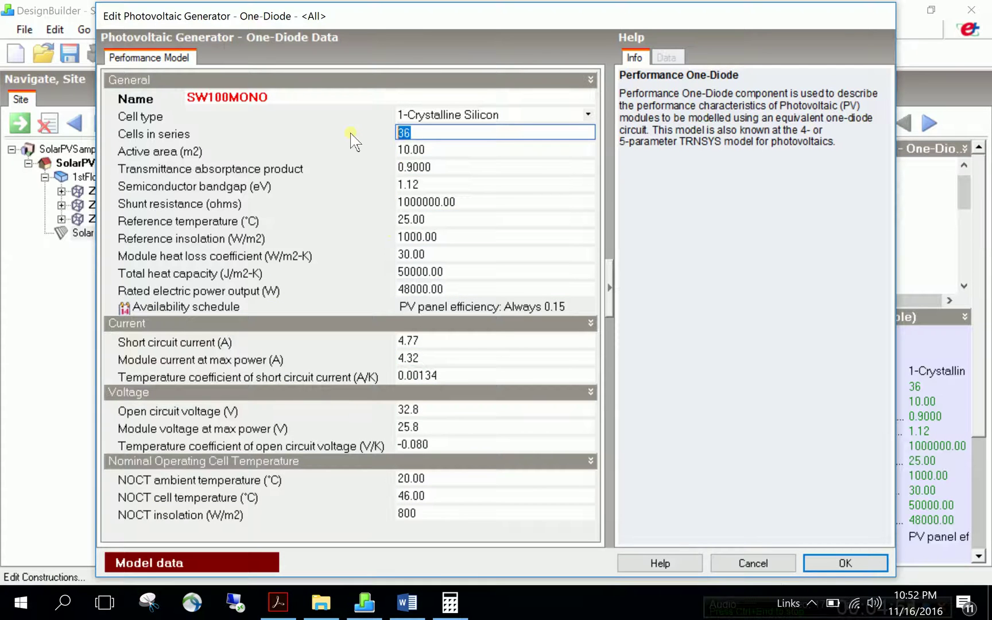
type("72")
key("Tab")
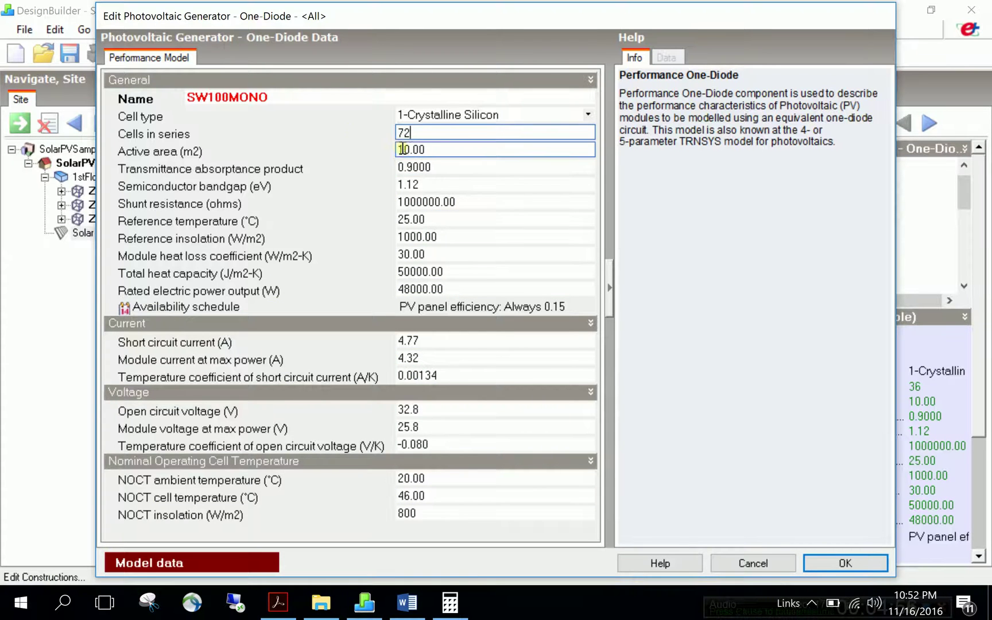
left_click(450, 603)
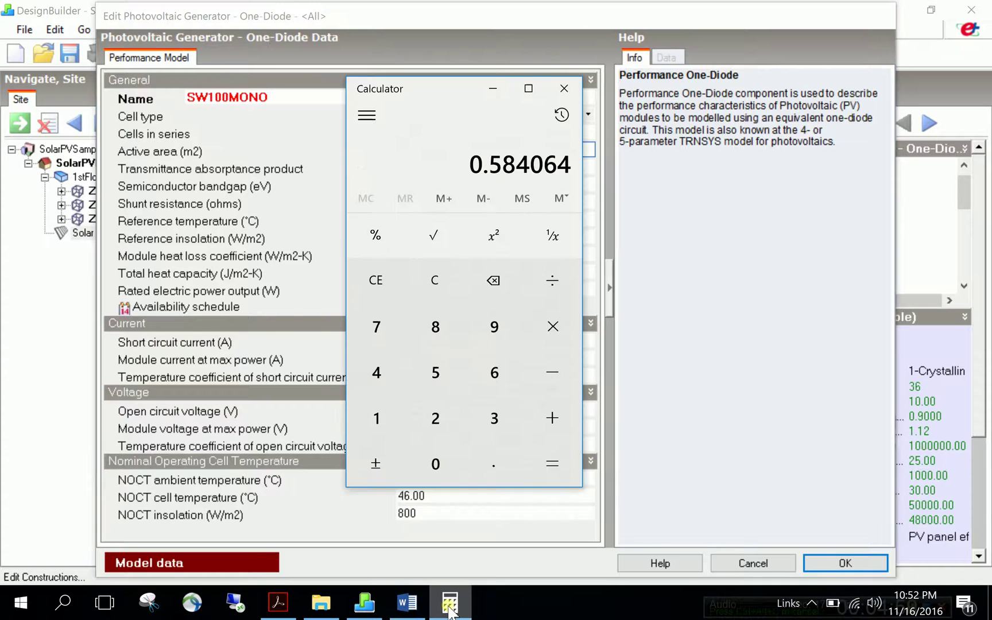
right_click(520, 165)
left_click(516, 145)
left_click(320, 144)
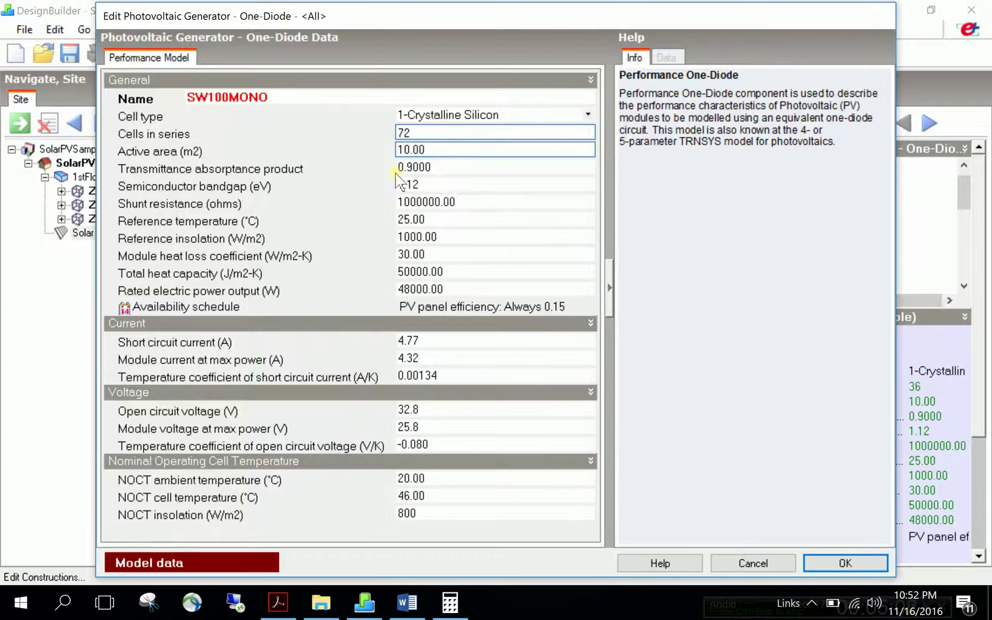
type("0.584064")
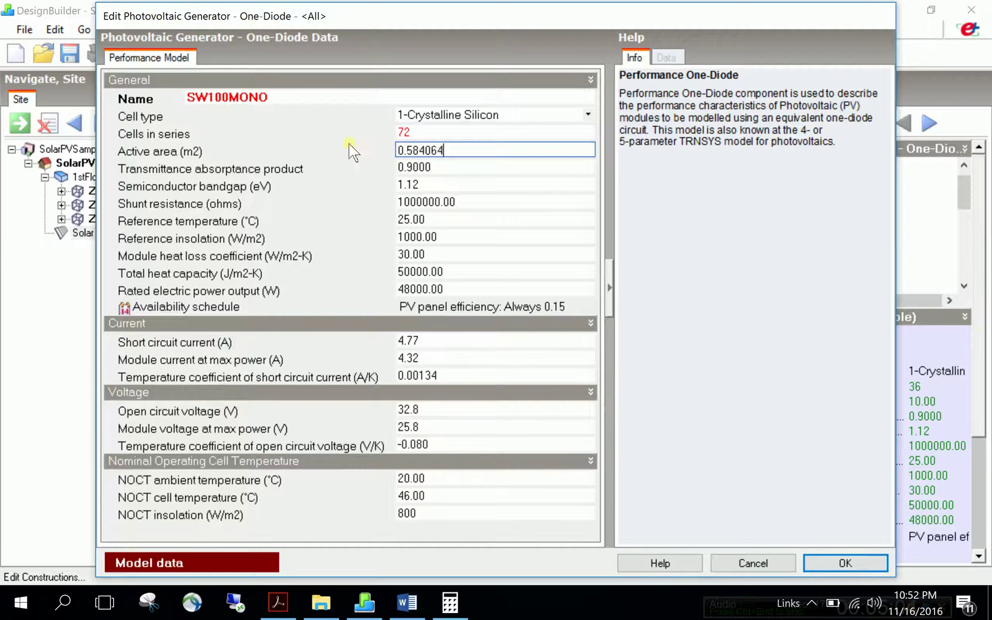
left_click(446, 166)
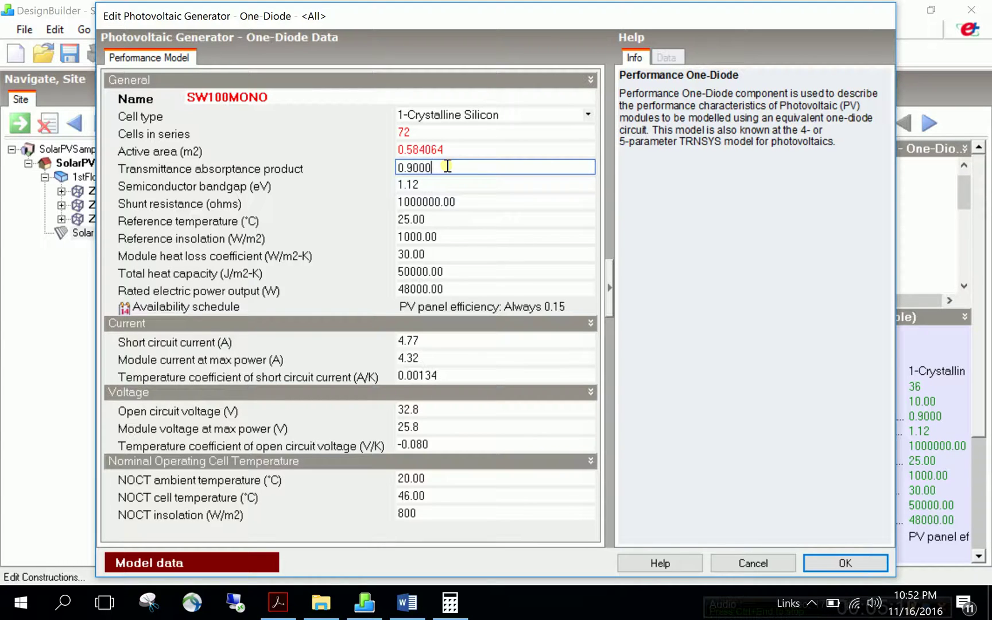
Enter 100 W as the rated electric power output.
left_click_drag(447, 167, 373, 161)
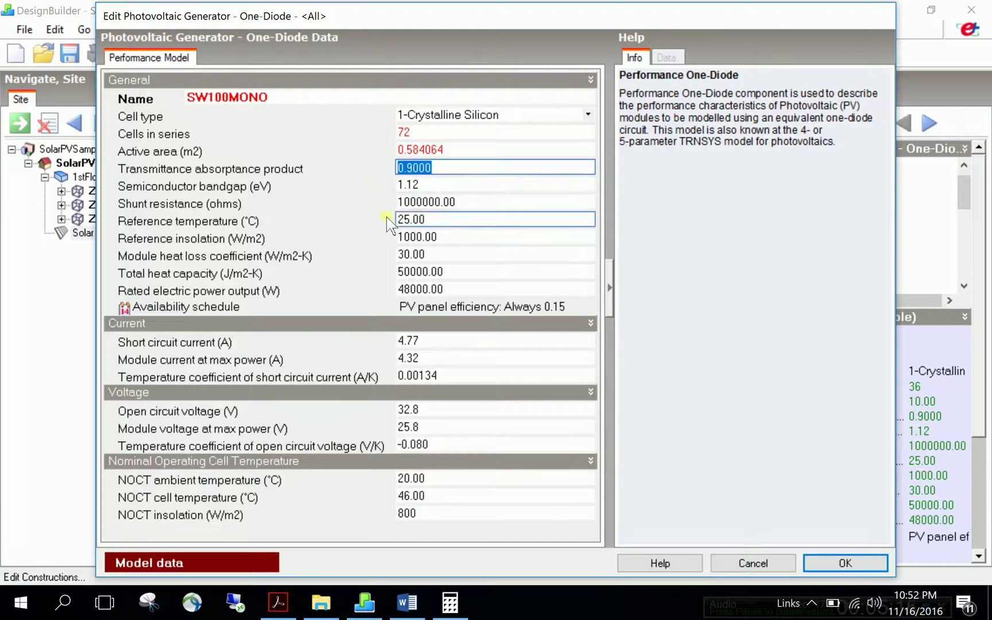
key("Tab")
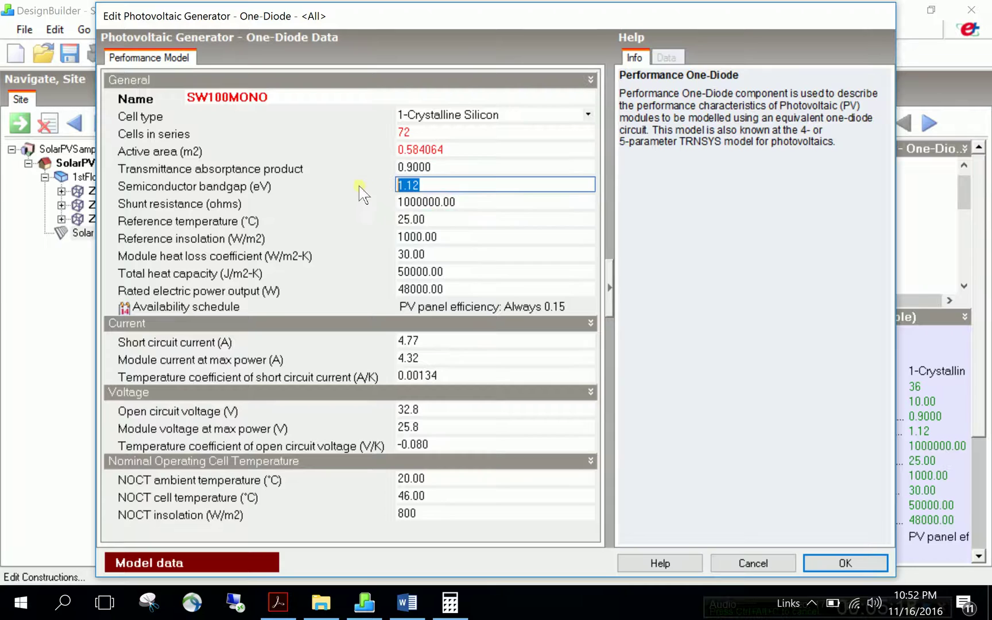
key("Tab")
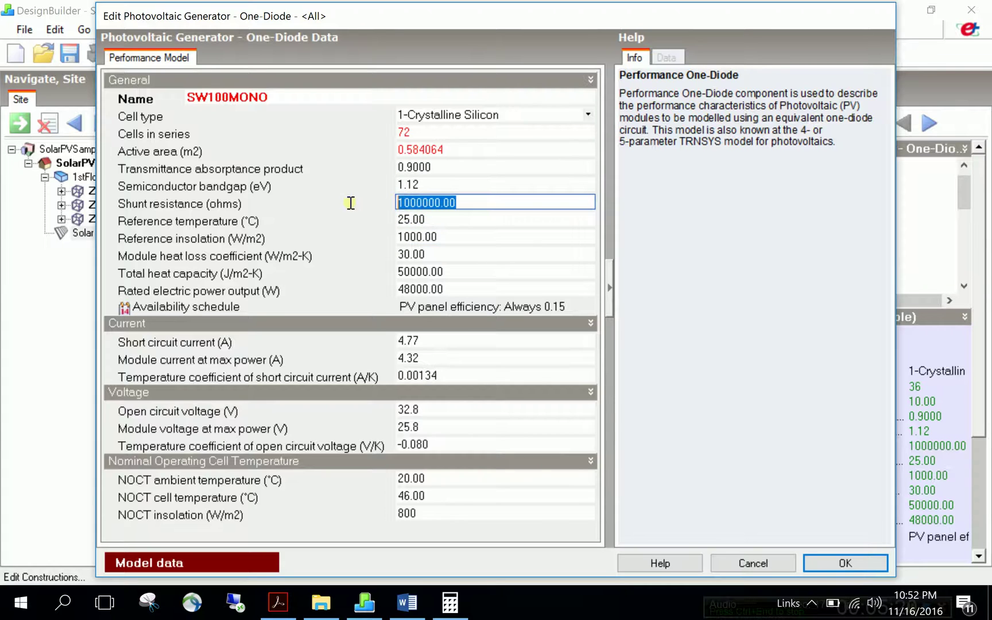
key("Tab")
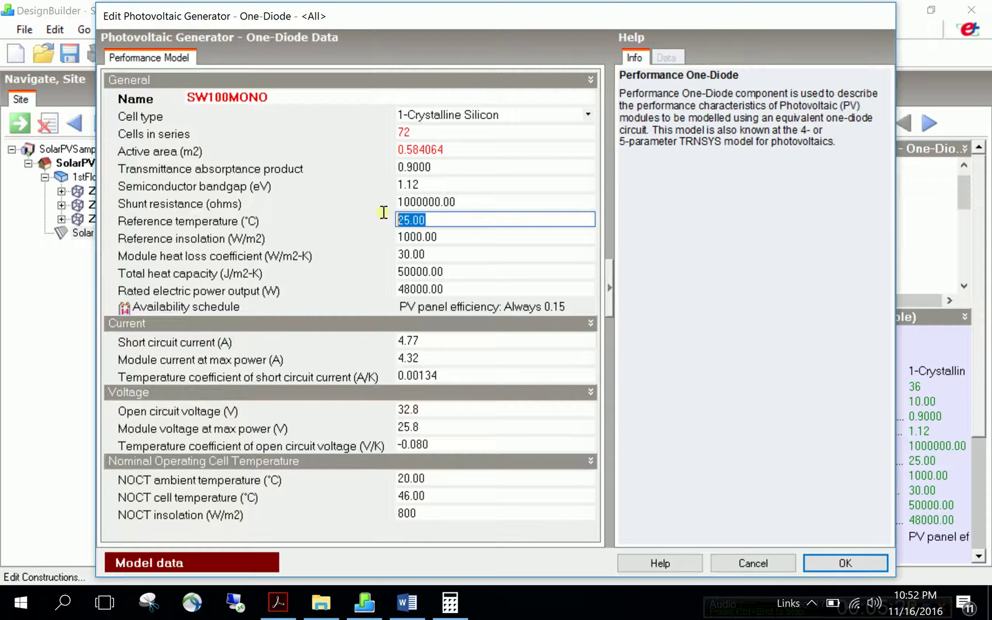
key("Tab")
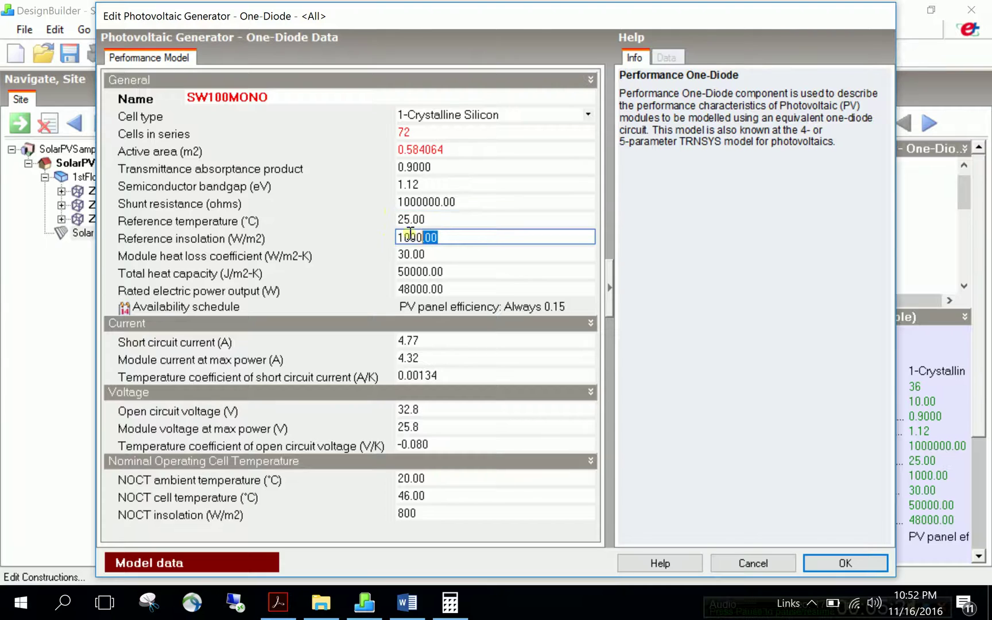
key("Tab")
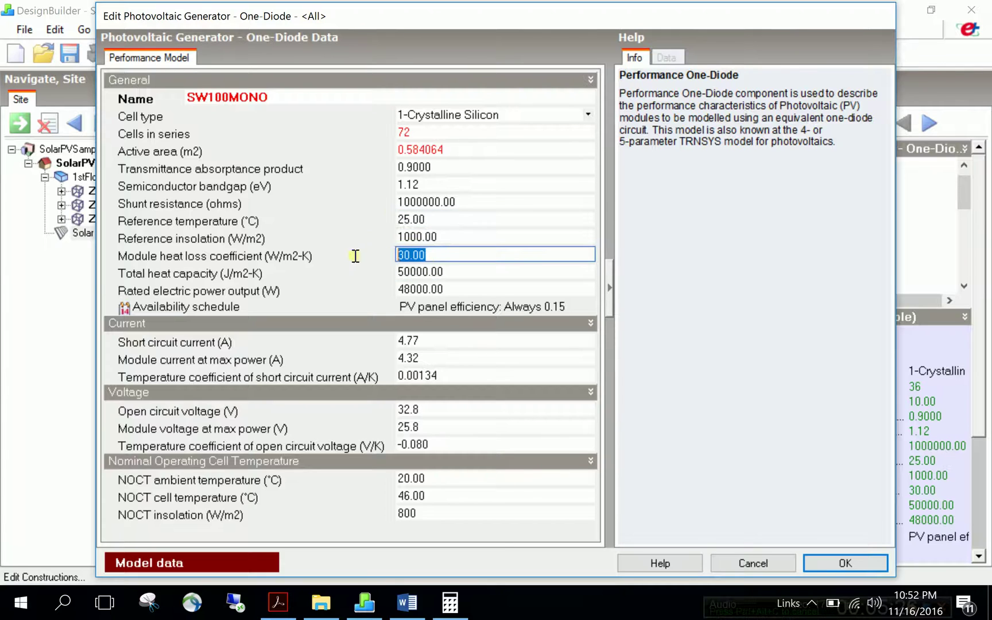
key("Tab")
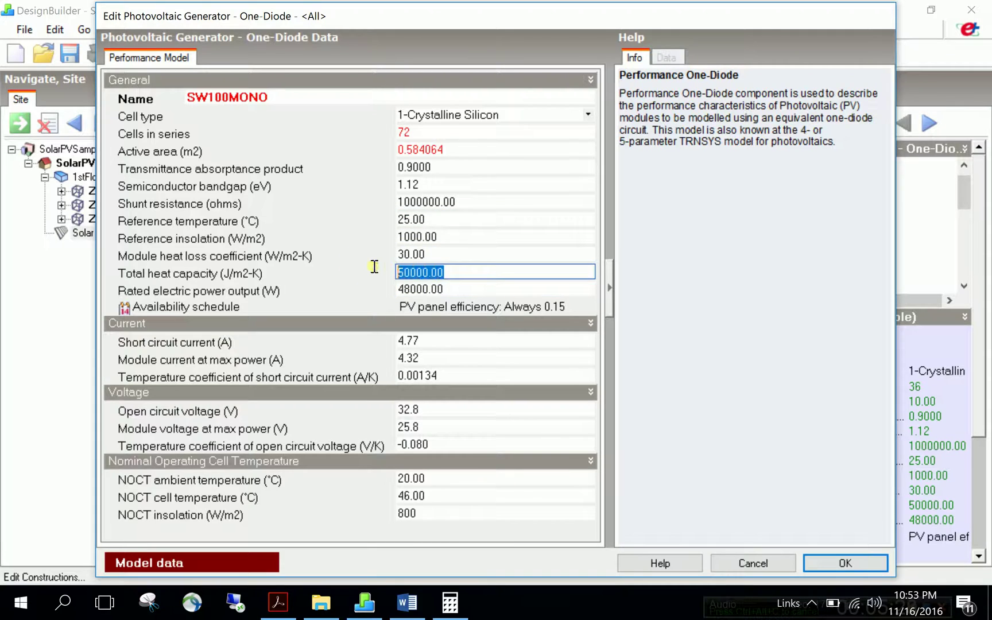
left_click(452, 290)
type("100")
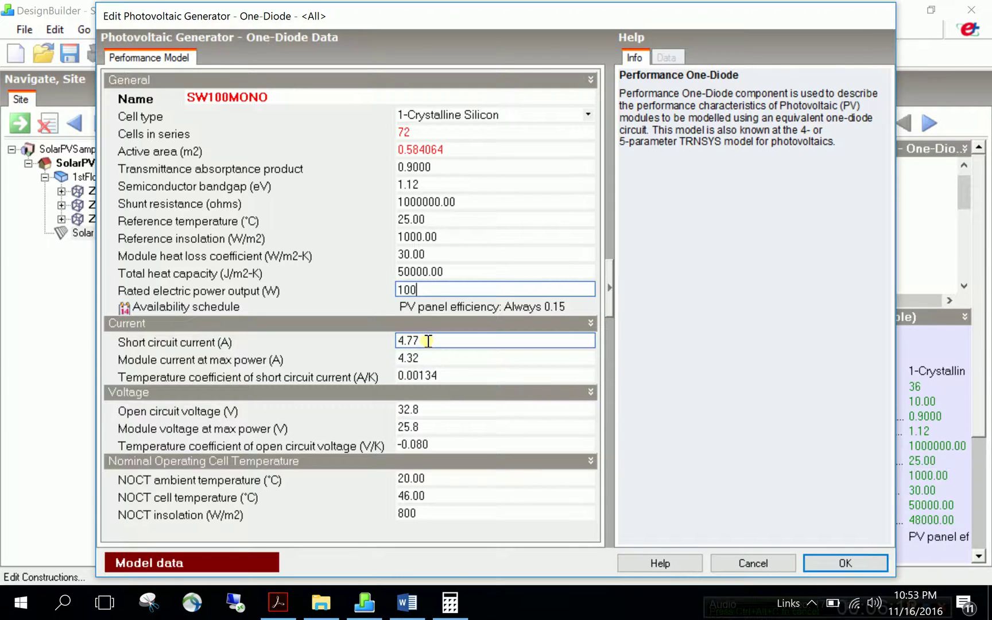
Commit the 100 W output and review the open circuit voltage and current values.
left_click(428, 341)
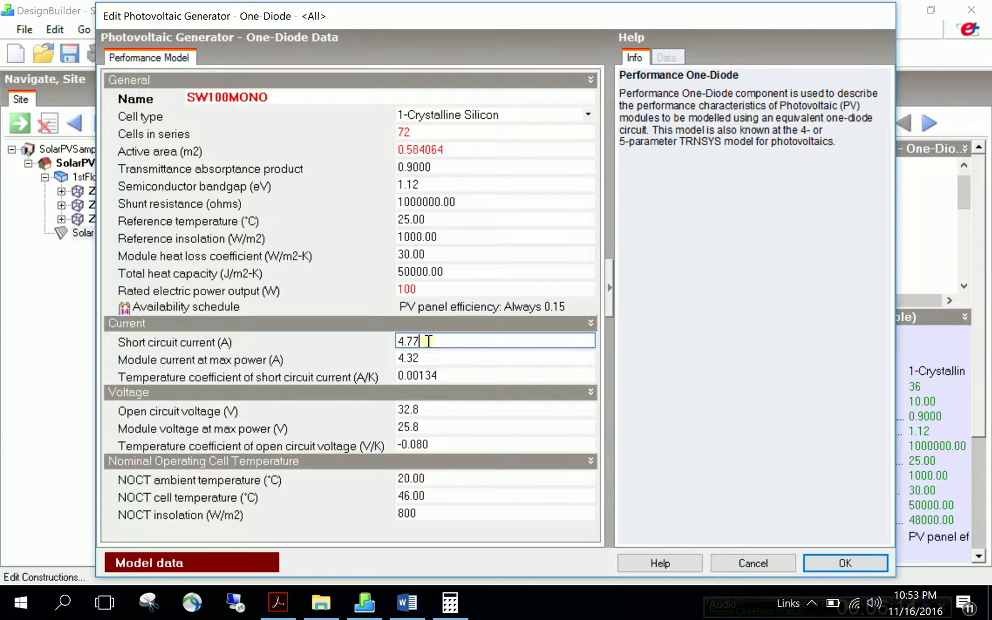
left_click(428, 409)
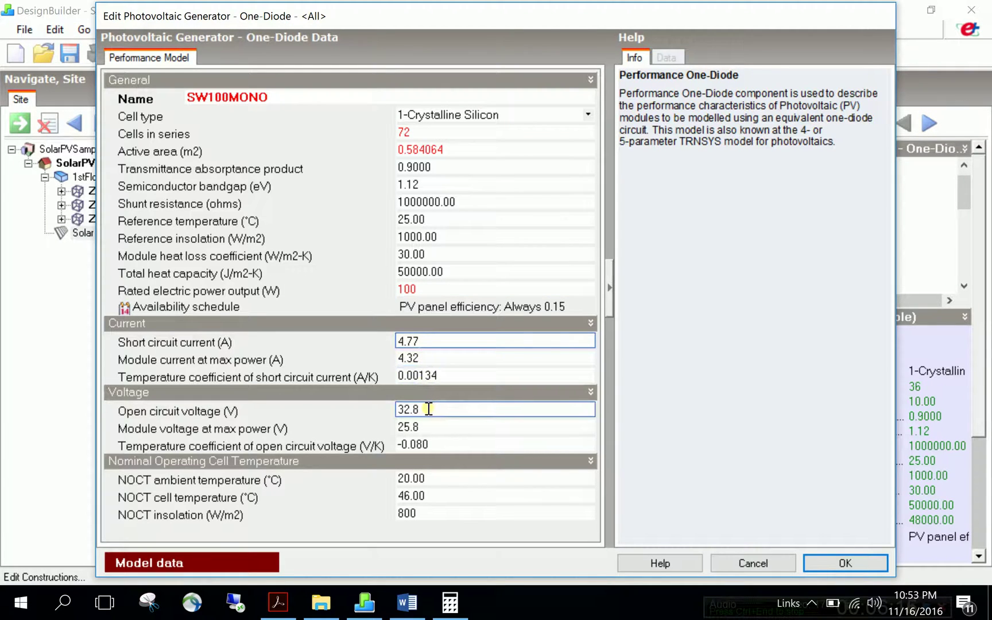
left_click(419, 494)
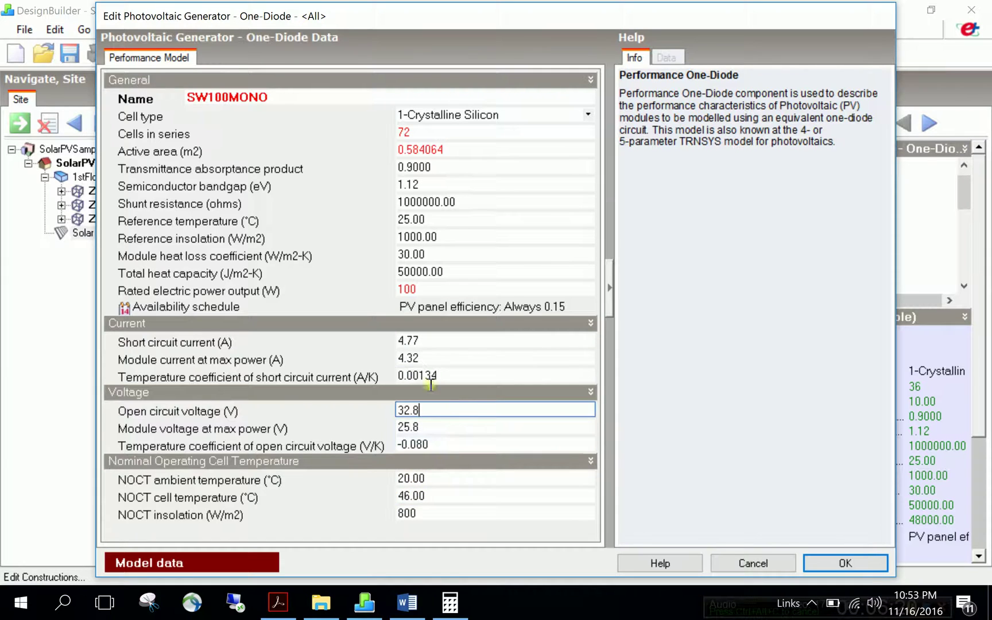
left_click(423, 342)
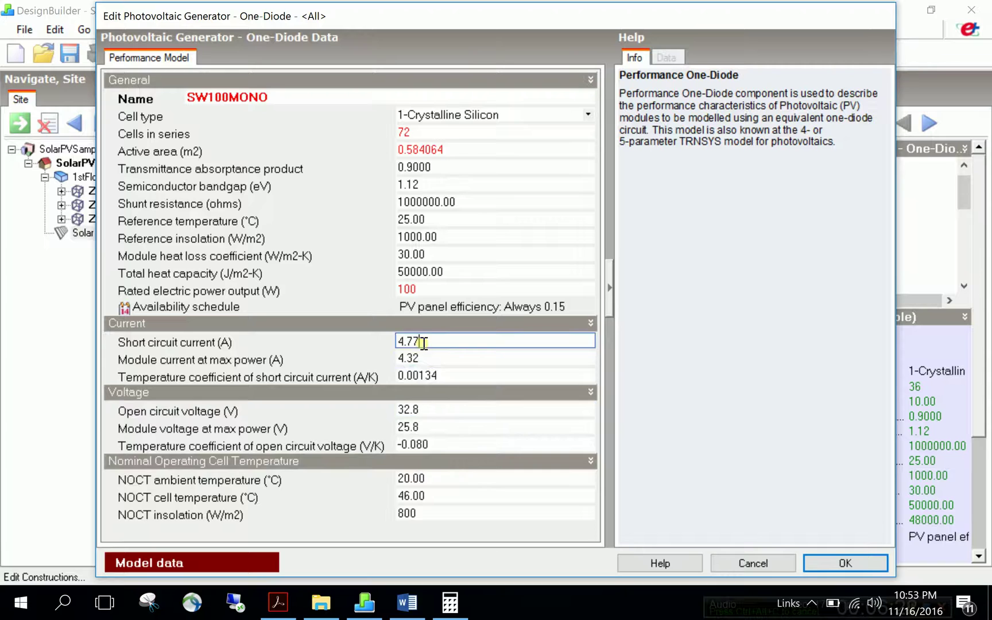
left_click_drag(423, 342, 380, 341)
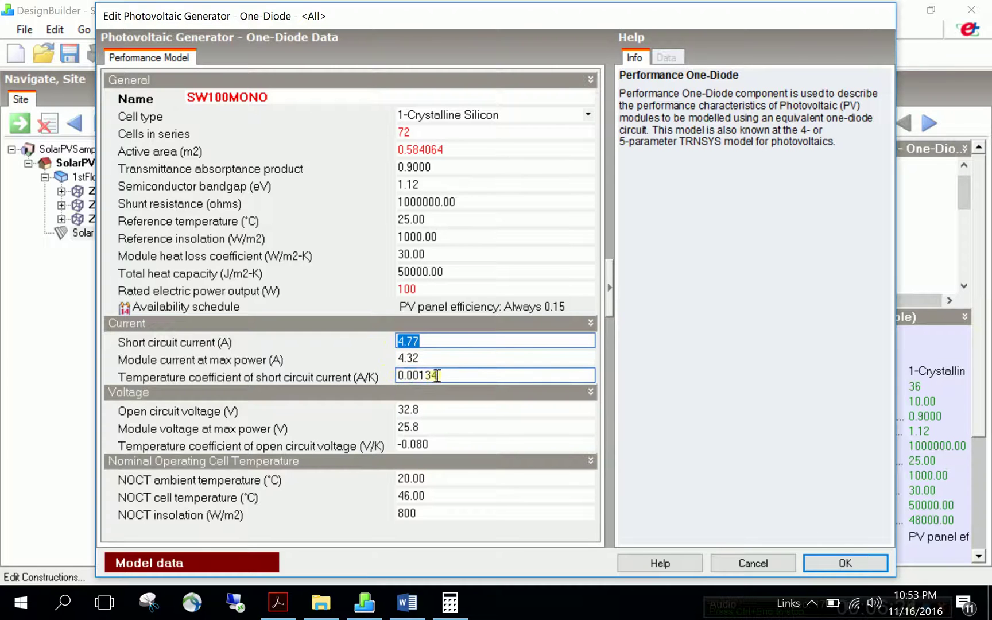
left_click_drag(430, 359, 387, 358)
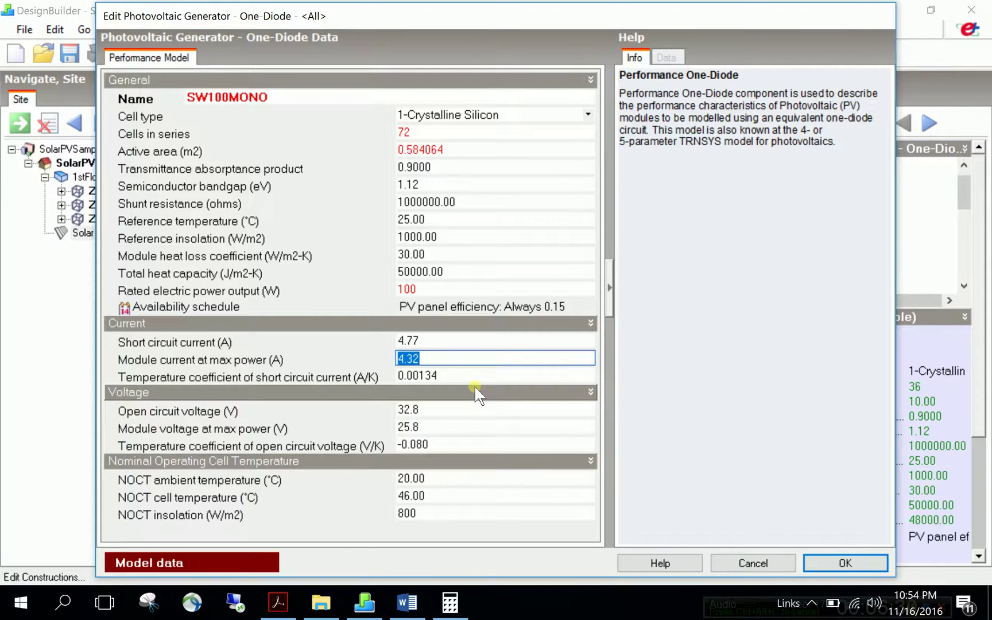
left_click_drag(443, 377, 387, 376)
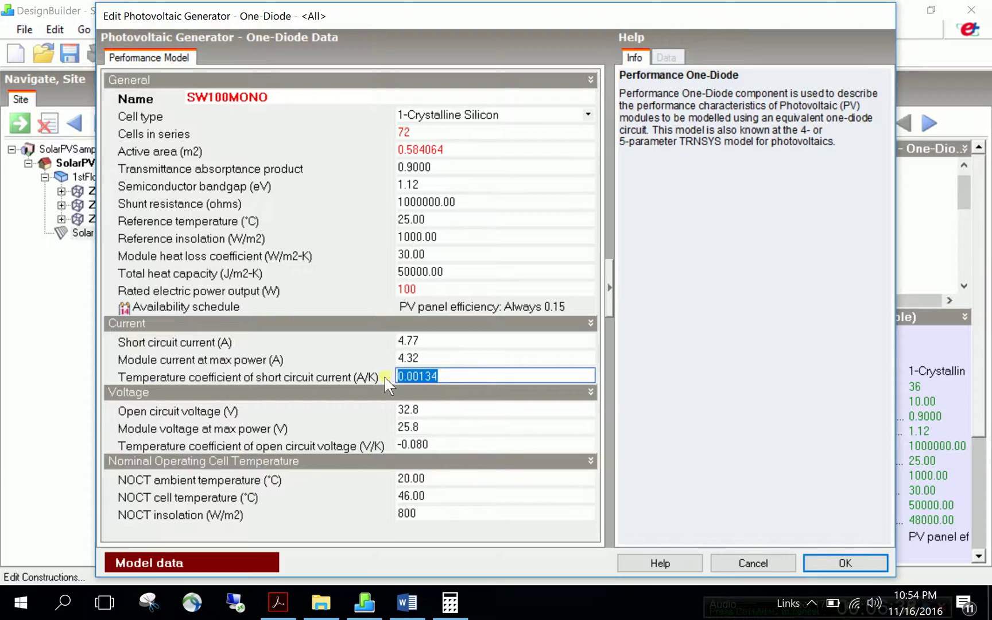
Recheck the -0.080 voltage temperature coefficient and 4.77 short circuit current, then return to the datasheet.
left_click(429, 446)
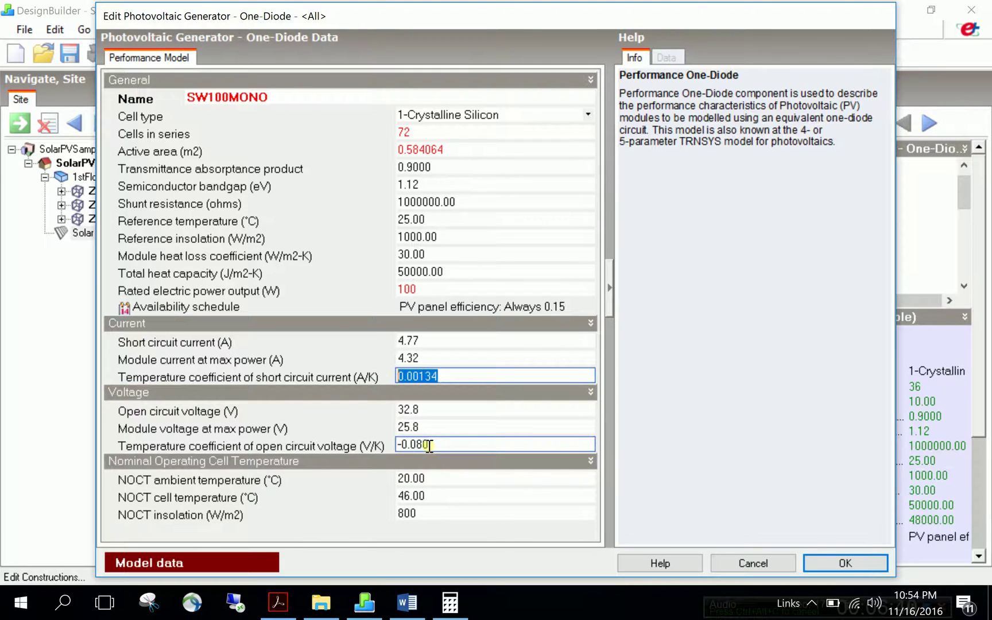
left_click_drag(430, 445, 395, 445)
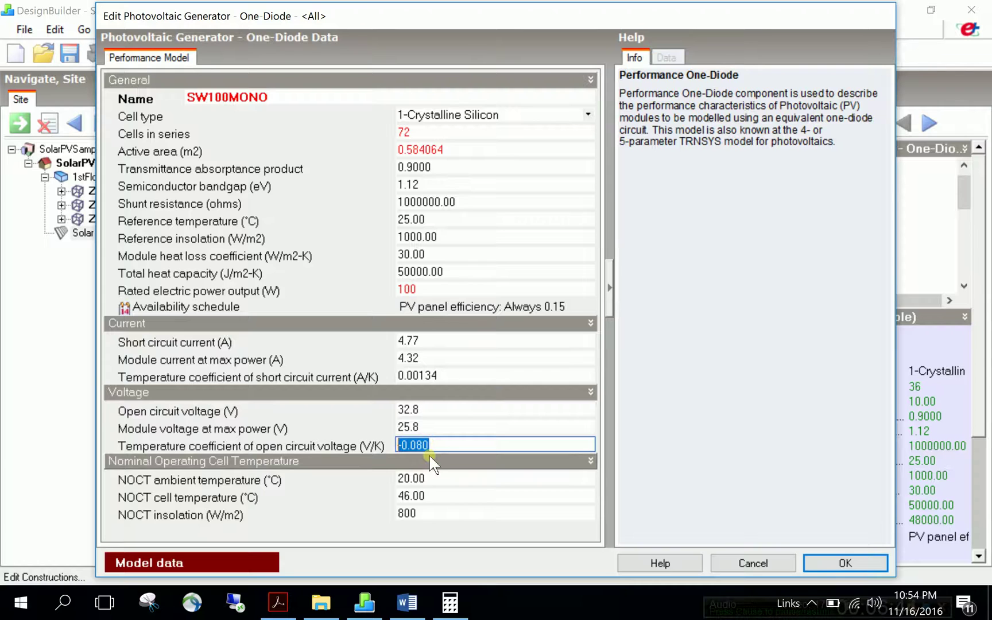
left_click(424, 341)
left_click_drag(429, 341, 370, 343)
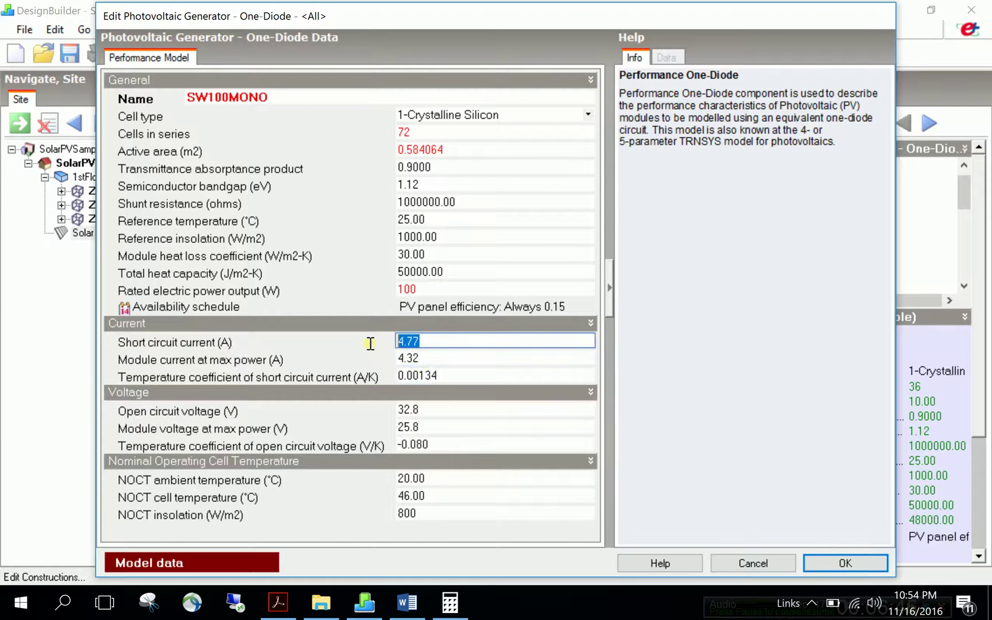
left_click(278, 602)
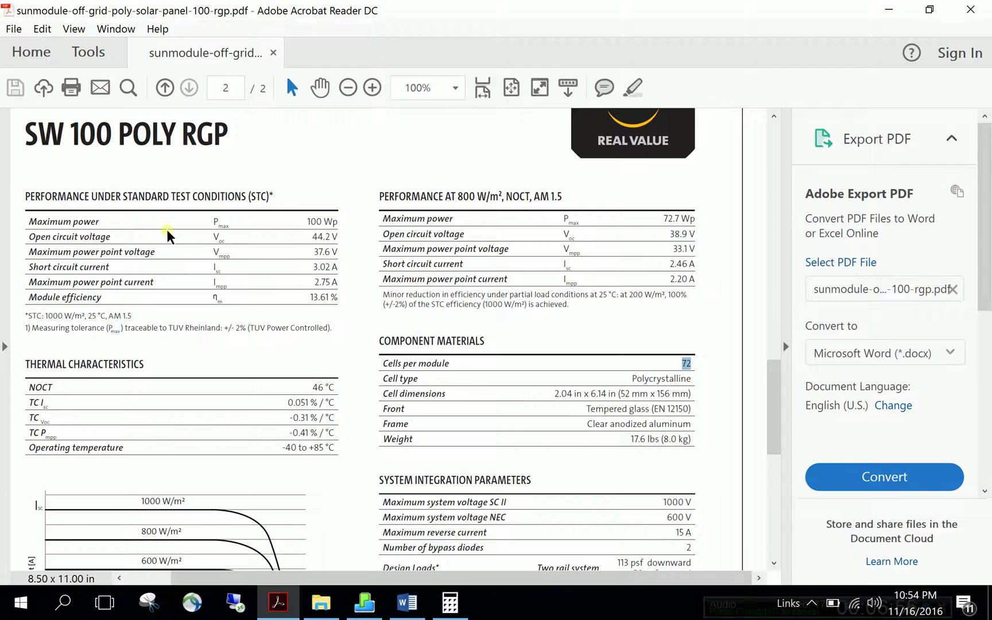
scroll(233, 276, "up", 1)
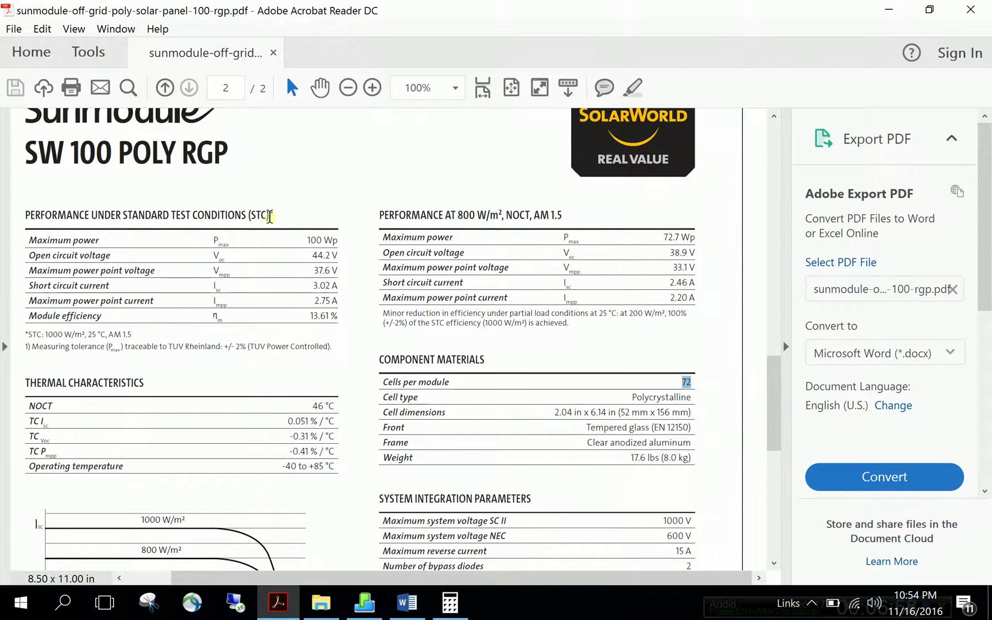
left_click_drag(268, 215, 251, 219)
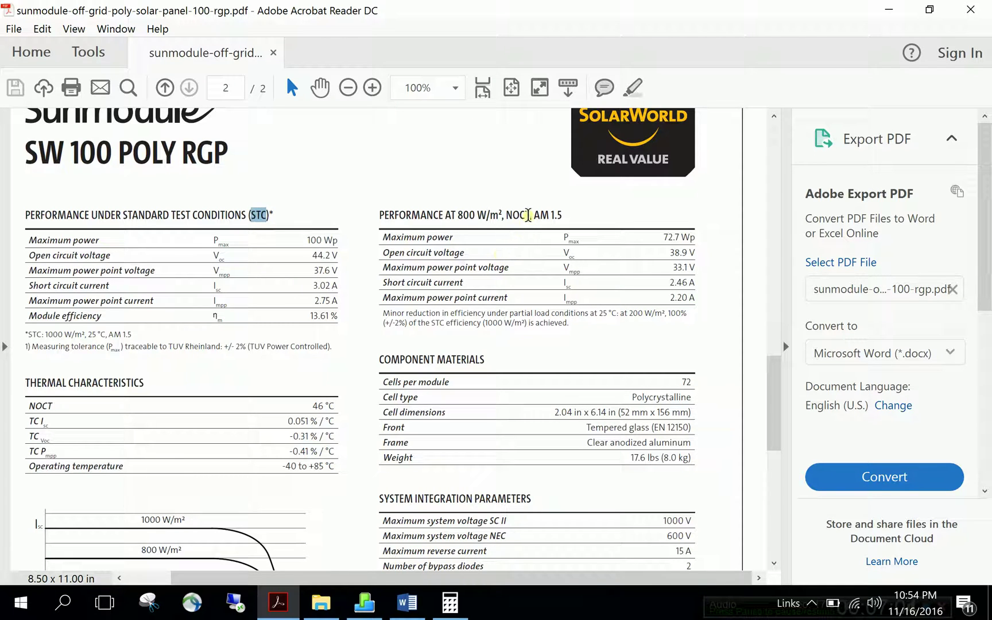
left_click_drag(528, 215, 505, 216)
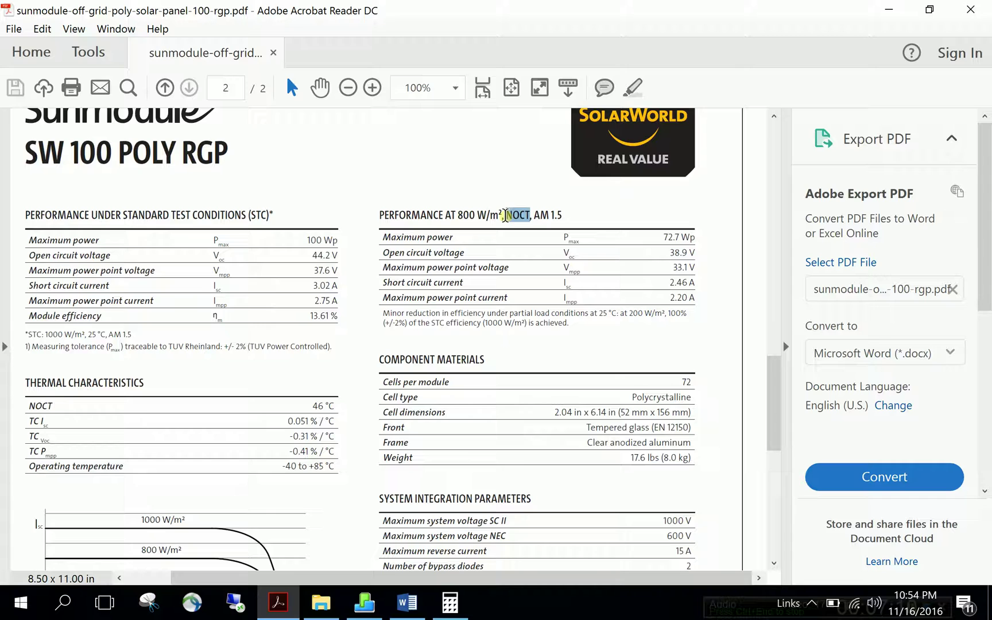
left_click_drag(505, 215, 511, 224)
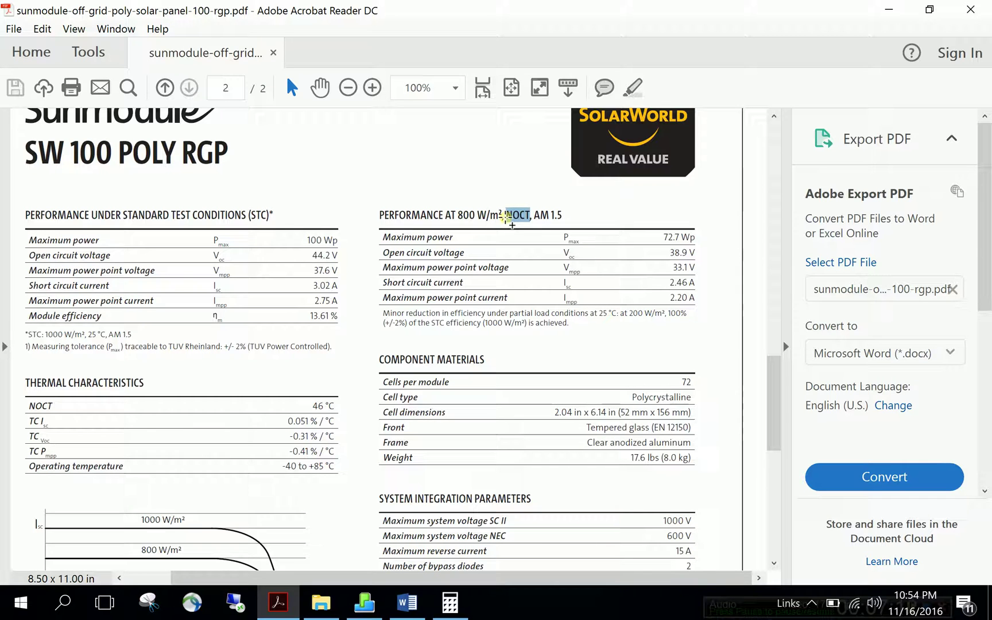
left_click(287, 216)
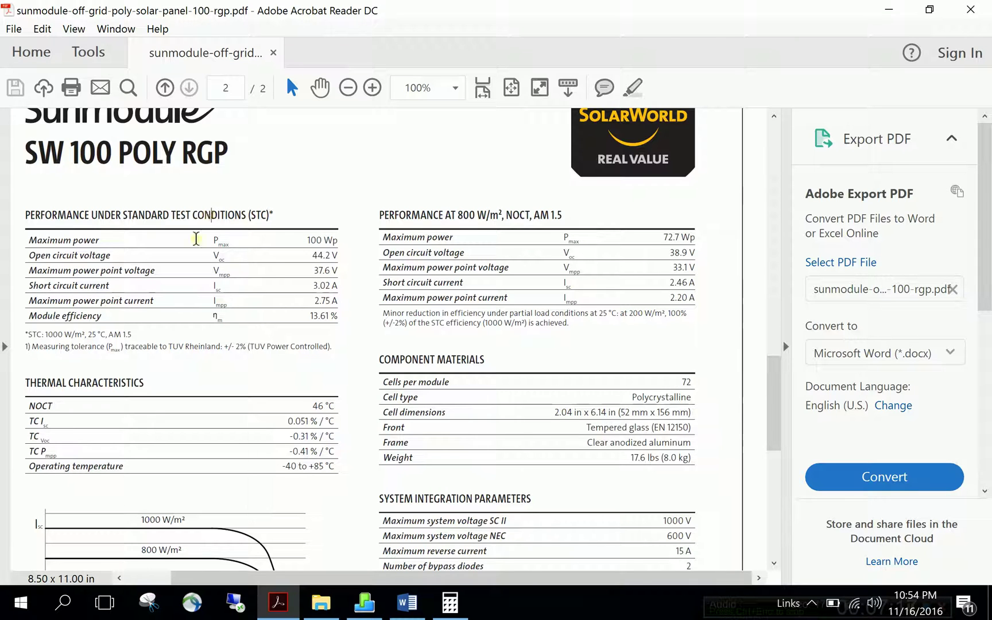
left_click_drag(132, 336, 25, 335)
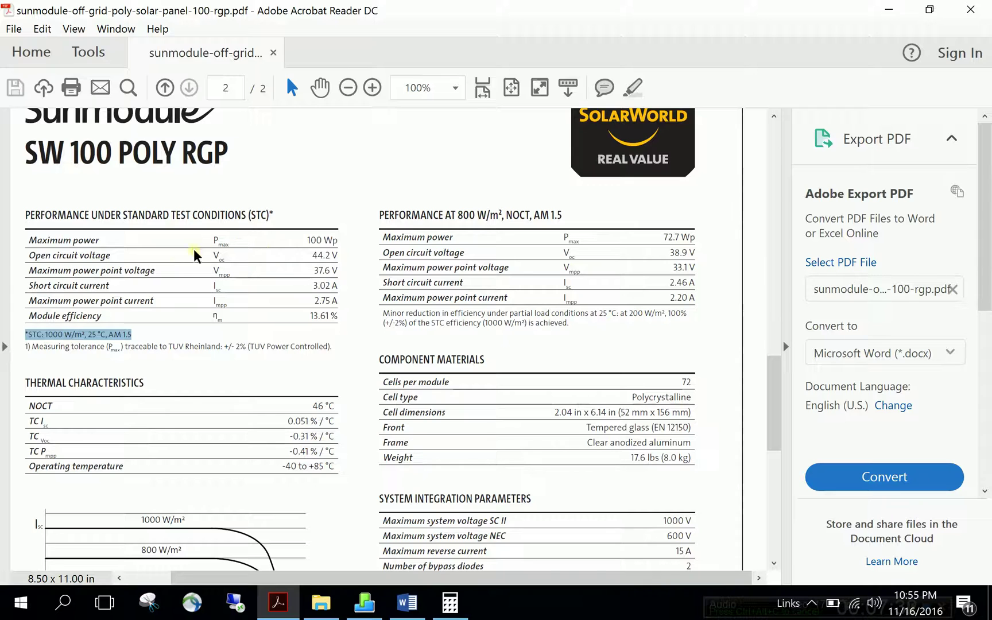
left_click_drag(124, 298, 83, 285)
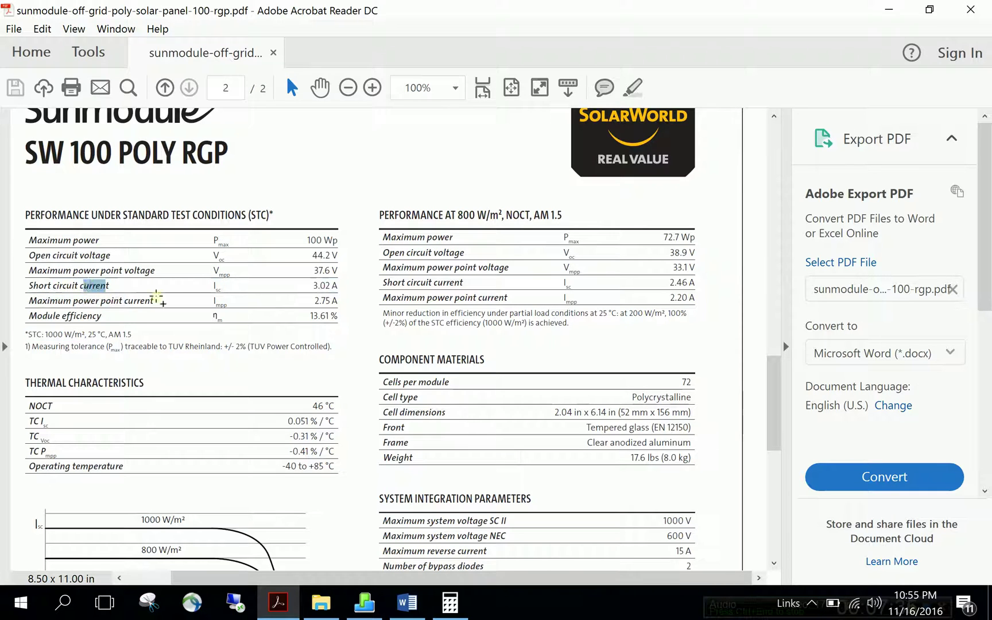
left_click_drag(331, 285, 313, 285)
Set the short circuit current to 3.02 A.
left_click(364, 603)
left_click_drag(423, 341, 331, 328)
type("3.02")
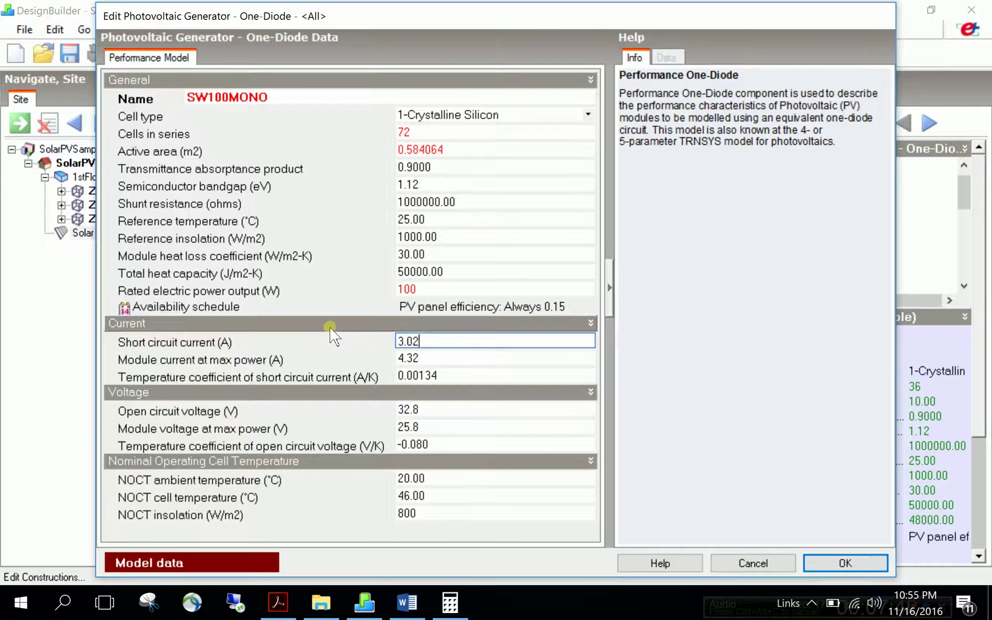
left_click_drag(421, 359, 387, 354)
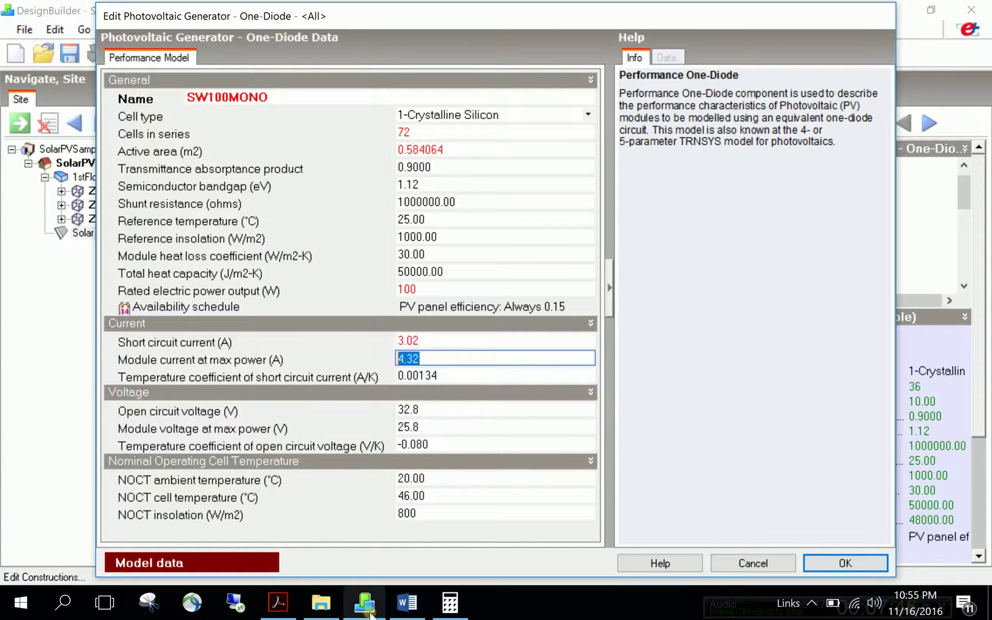
Look up the 2.75 A max power current in the datasheet and enter it as module current.
left_click(293, 600)
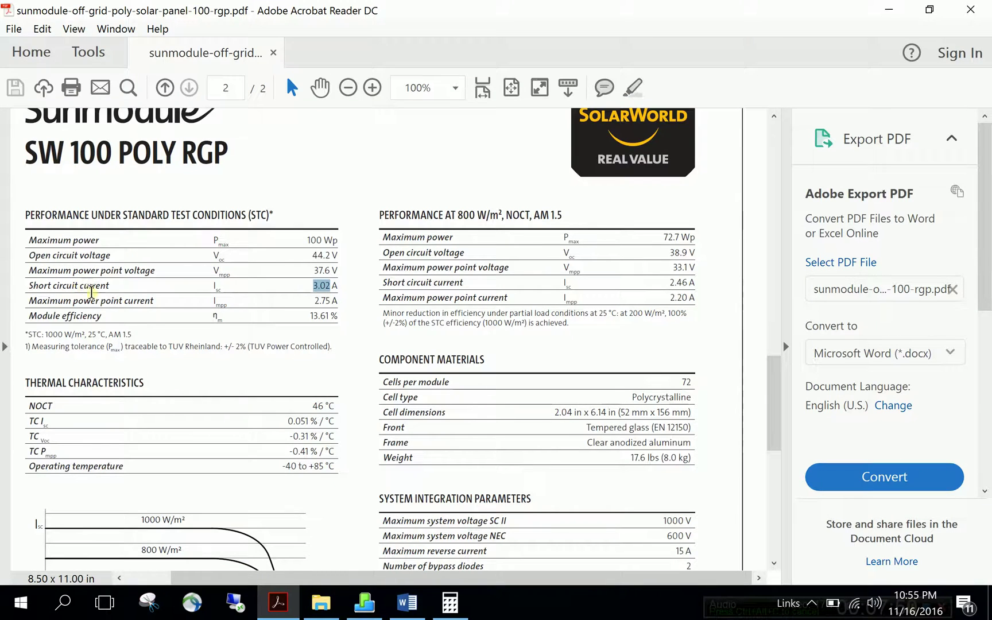
left_click(228, 301)
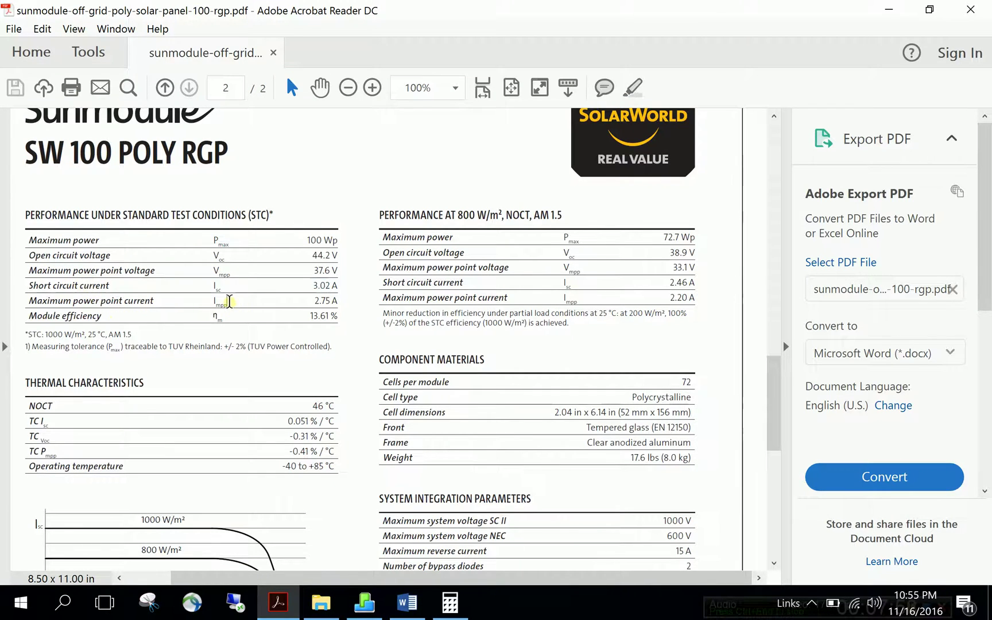
double_click(325, 301)
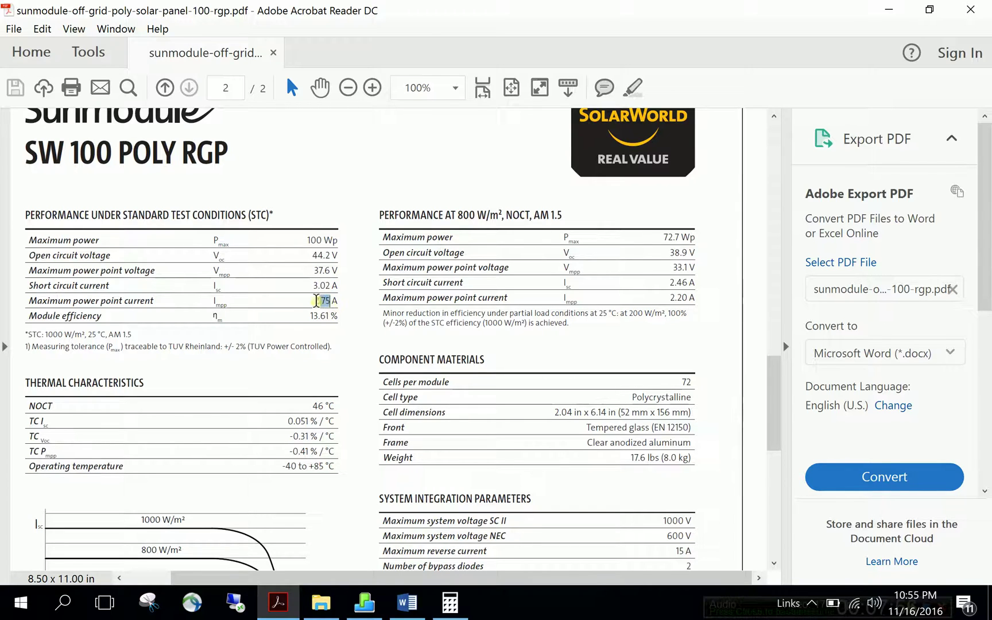
left_click(365, 602)
double_click(410, 359)
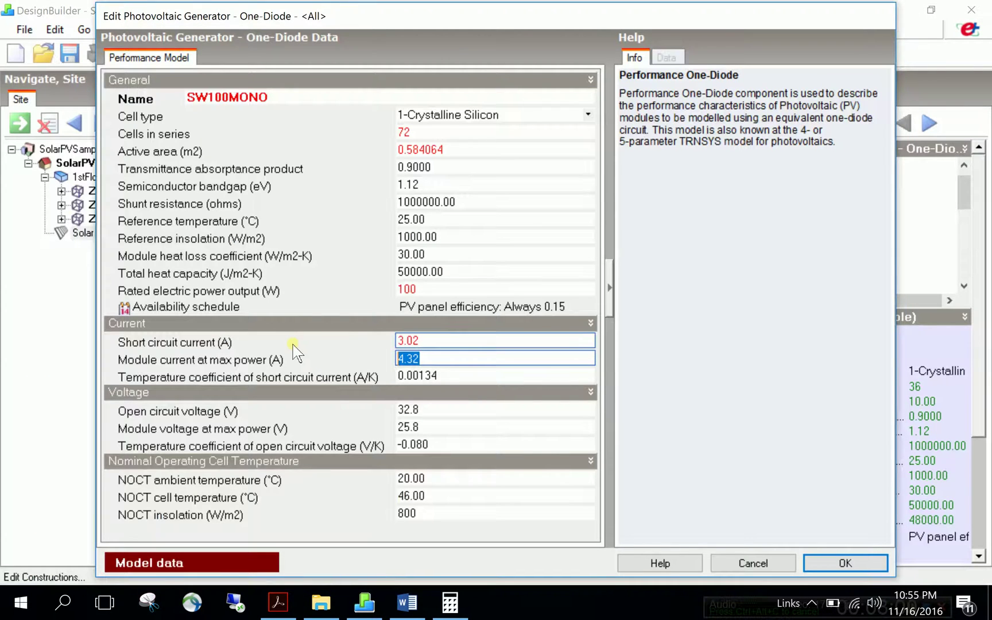
type("2.75")
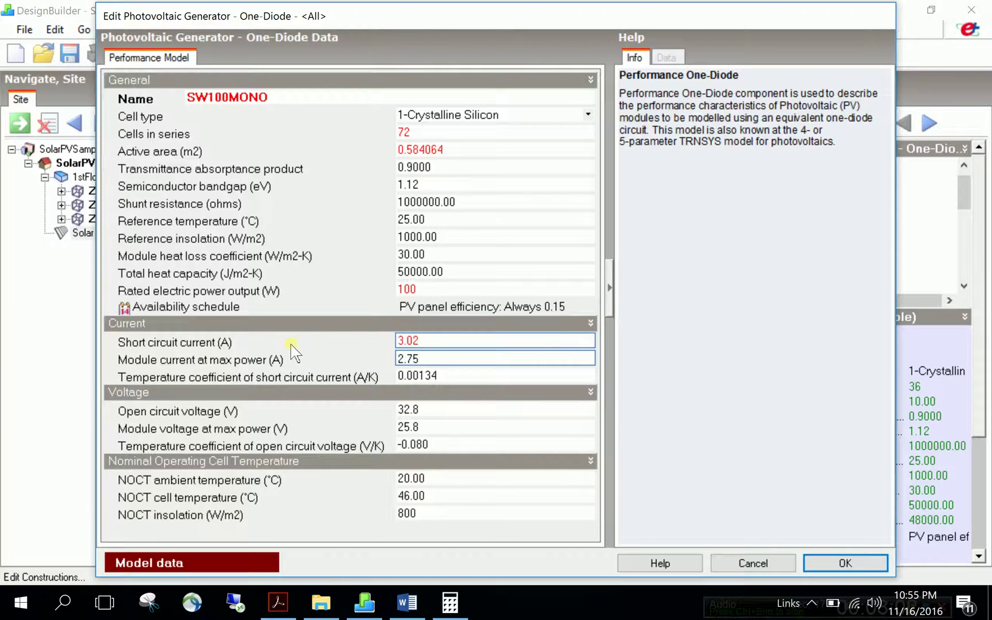
left_click(407, 376)
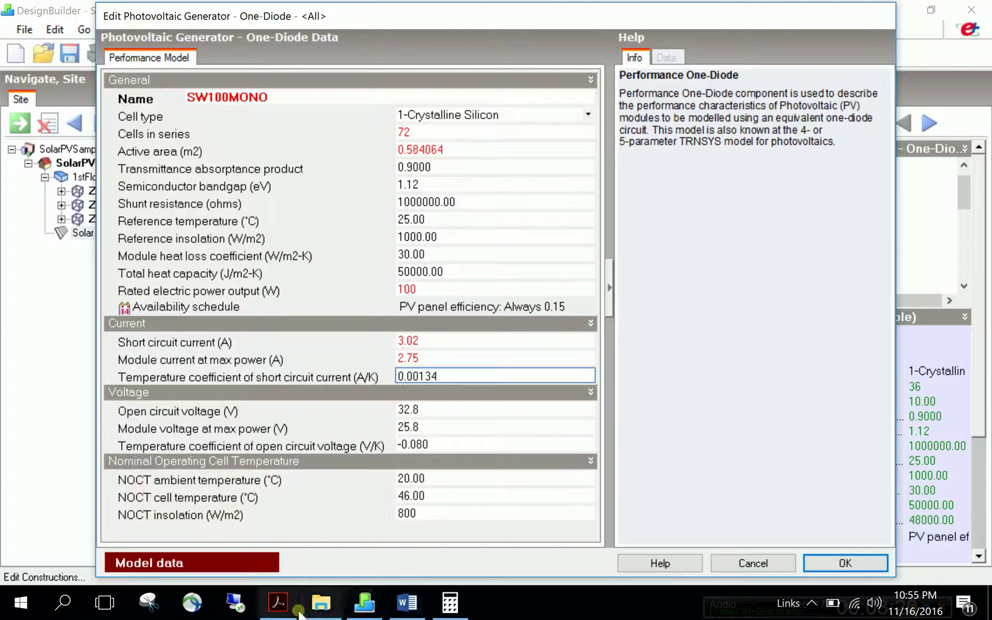
Find and select the 0.051 %/°C TC Isc value in the datasheet's thermal characteristics.
left_click(279, 602)
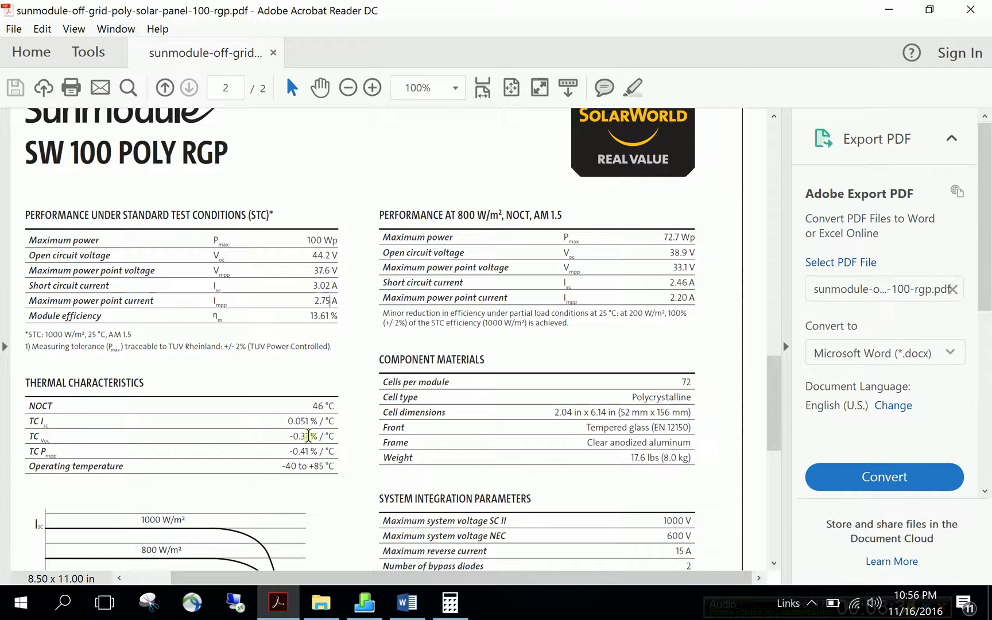
left_click_drag(335, 421, 294, 422)
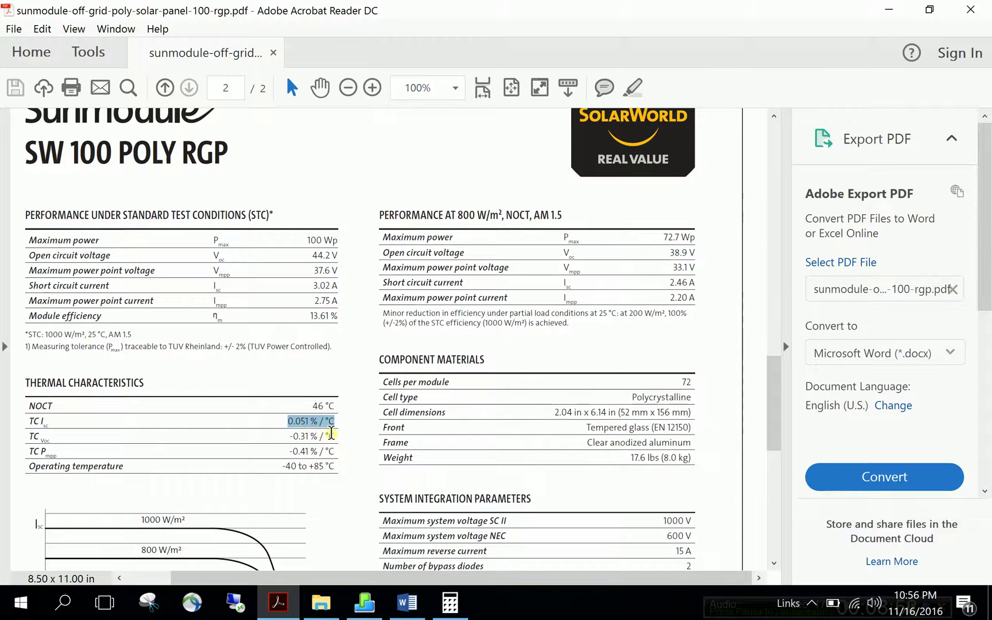
left_click(358, 608)
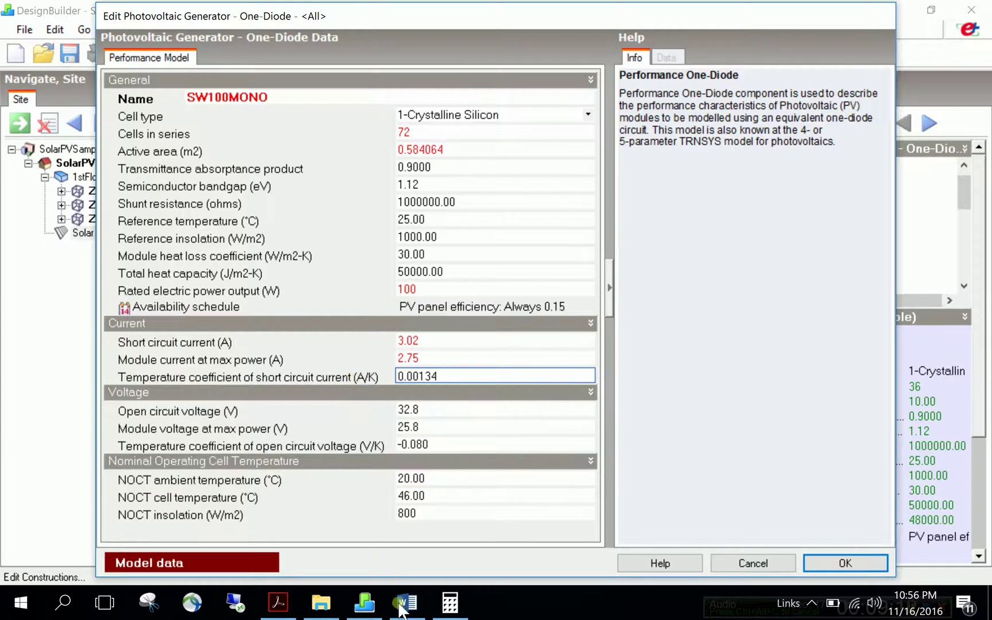
left_click(278, 602)
left_click_drag(298, 422, 315, 426)
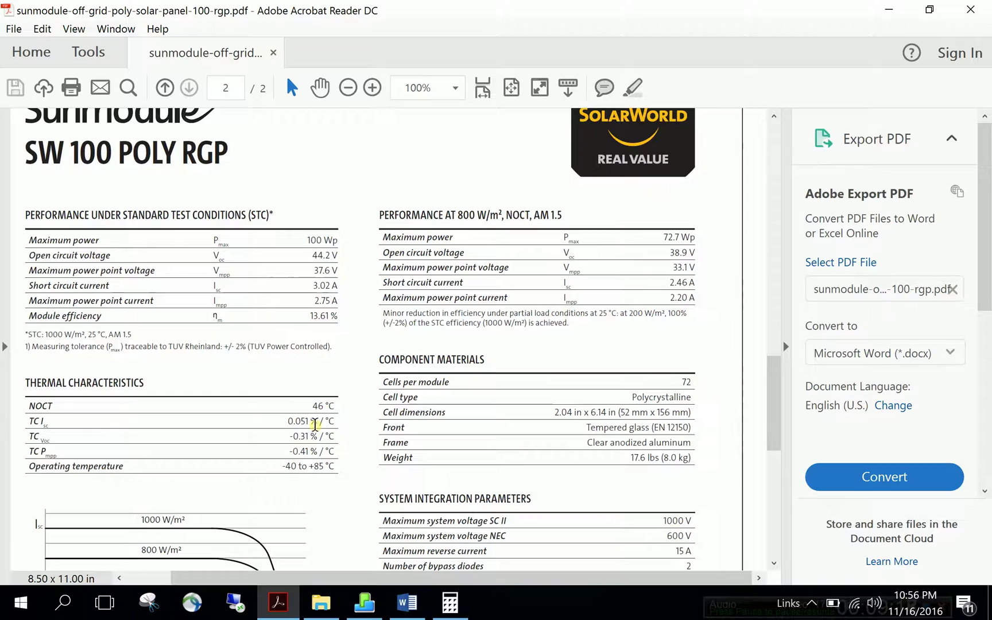
left_click(279, 601)
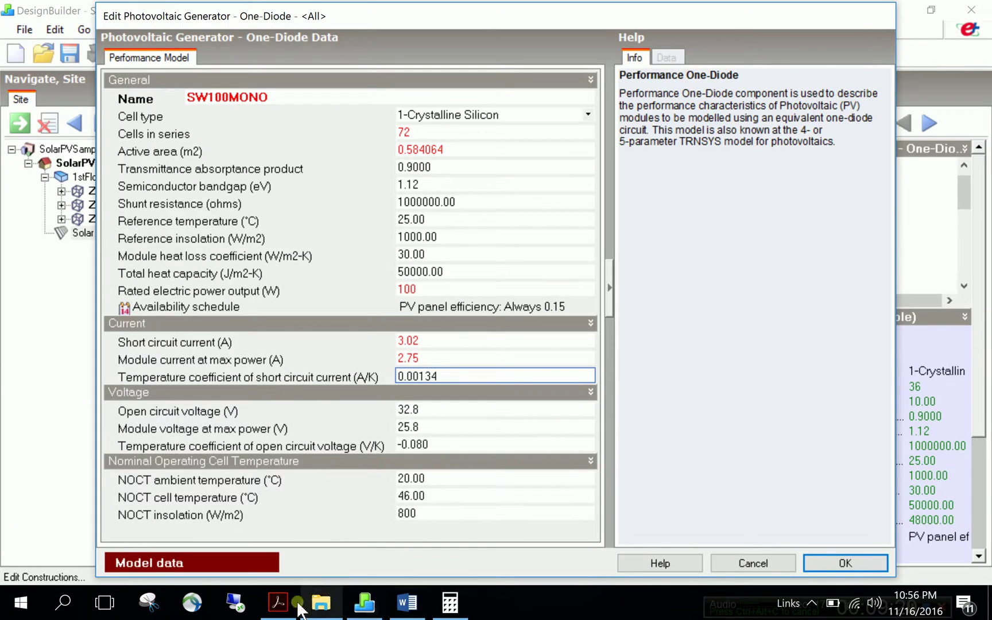
left_click(282, 603)
Clear Calculator beside the datasheet and enter the short-circuit current 3.02.
left_click(450, 603)
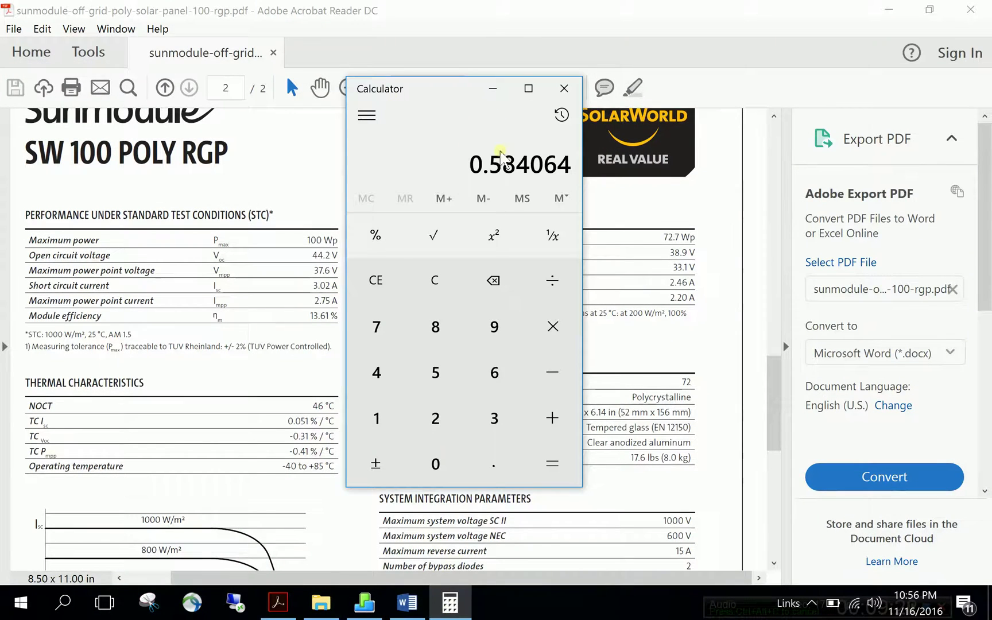
left_click(380, 269)
left_click_drag(444, 98, 520, 101)
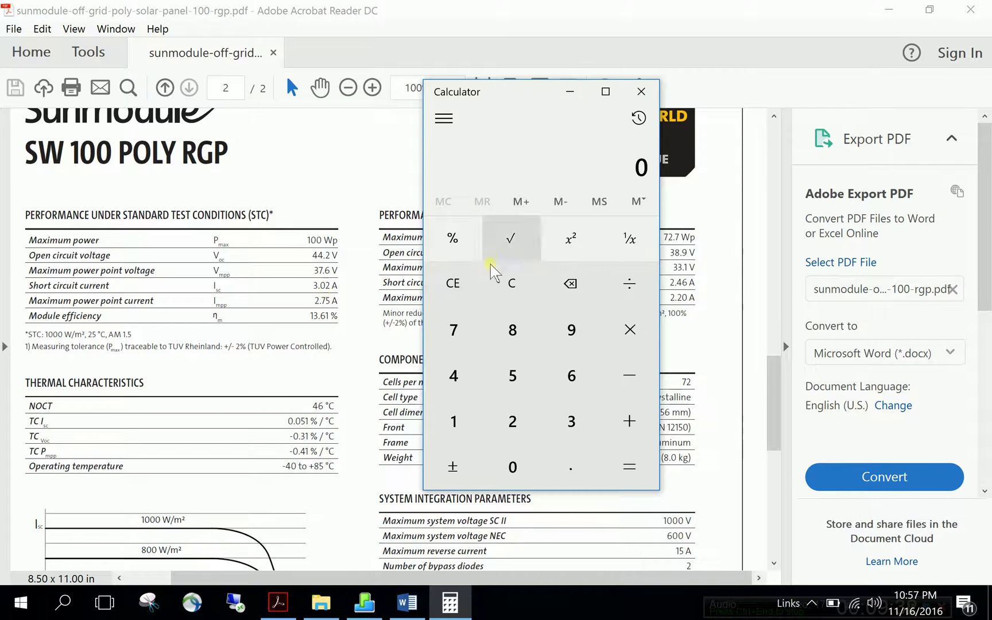
scroll(299, 296, "down", 1)
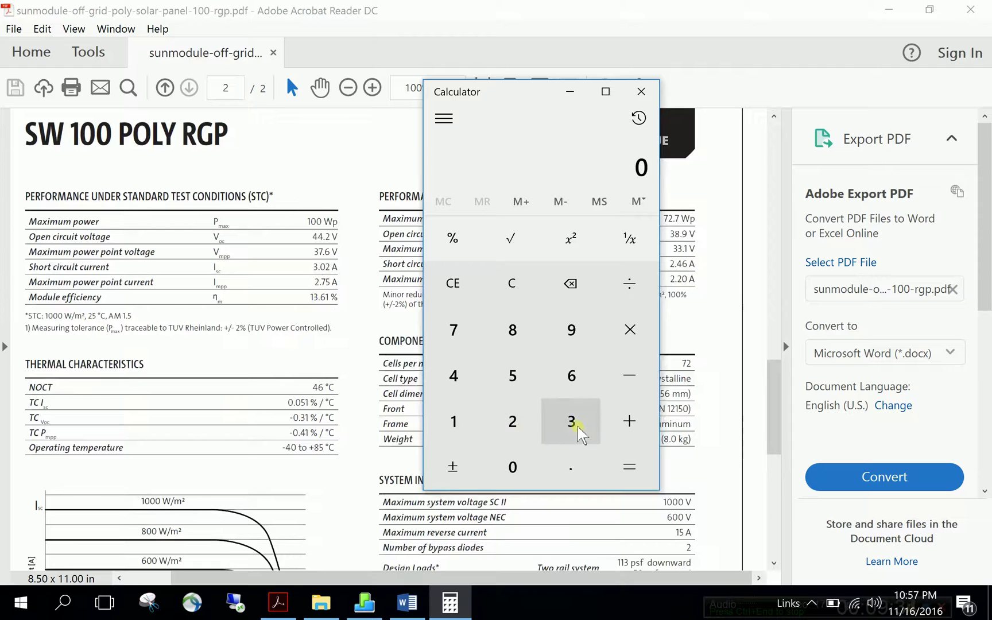
left_click(574, 427)
left_click(571, 467)
left_click(512, 462)
left_click(513, 422)
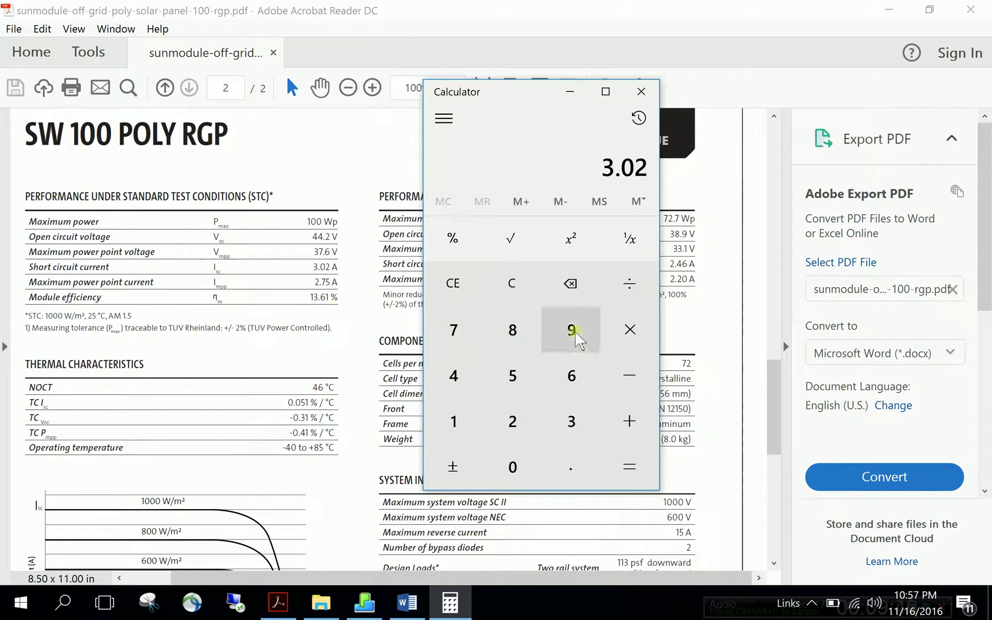
Multiply 3.02 by the 0.051 coefficient to get 0.15402.
left_click(630, 329)
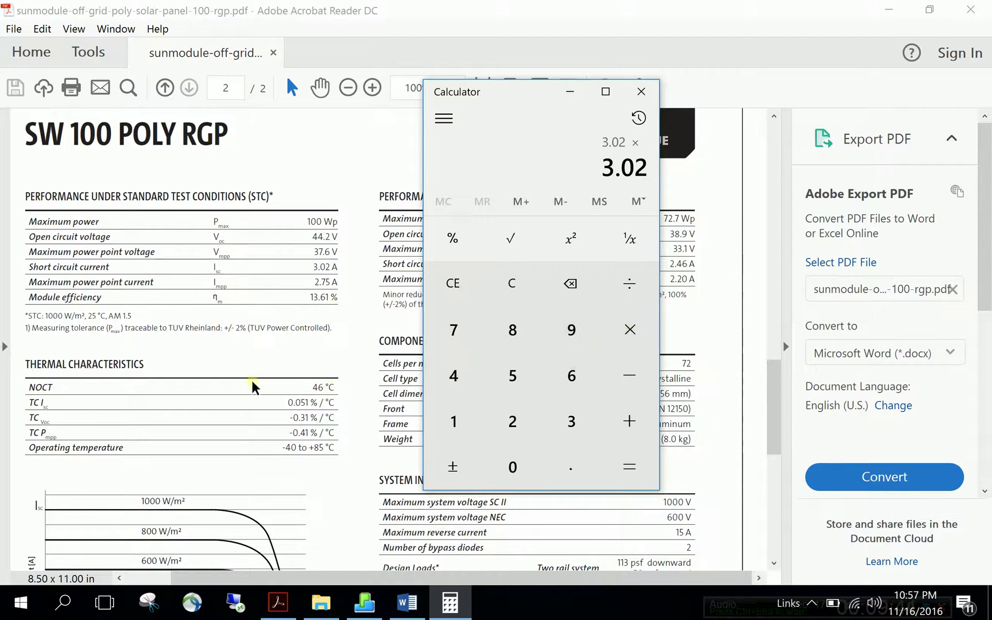
left_click(513, 466)
left_click(568, 466)
left_click(515, 465)
left_click(513, 376)
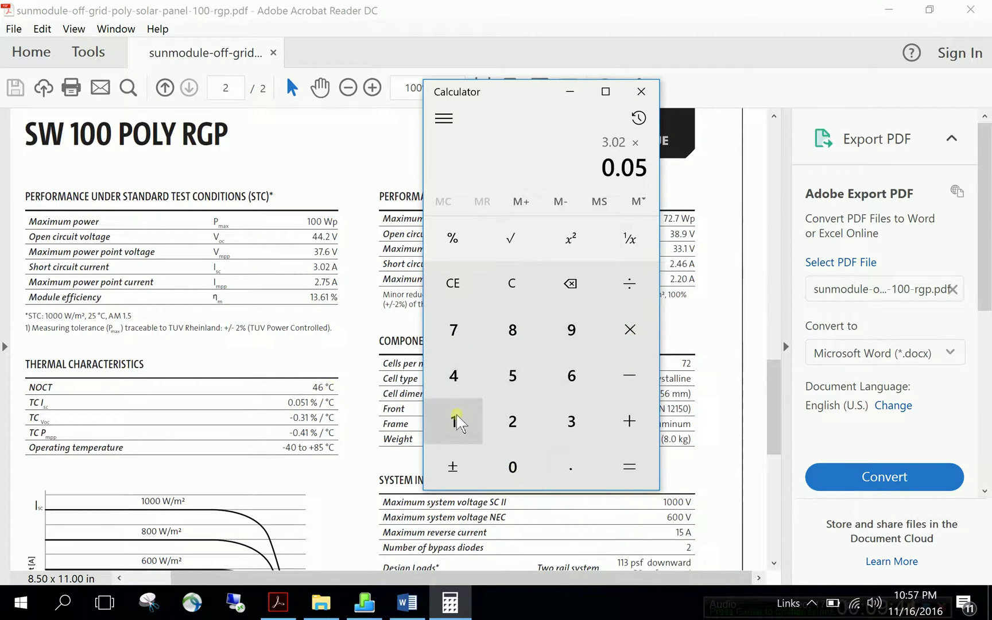
left_click(455, 418)
left_click(631, 467)
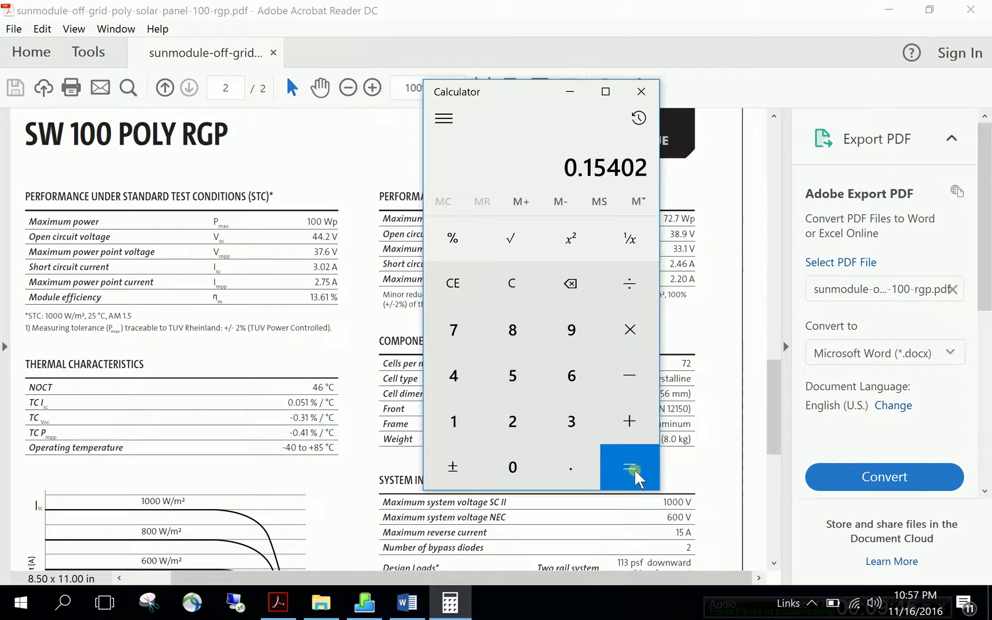
Divide 0.15402 by 100 to get 0.0015402 and bring up its copy option.
left_click(614, 283)
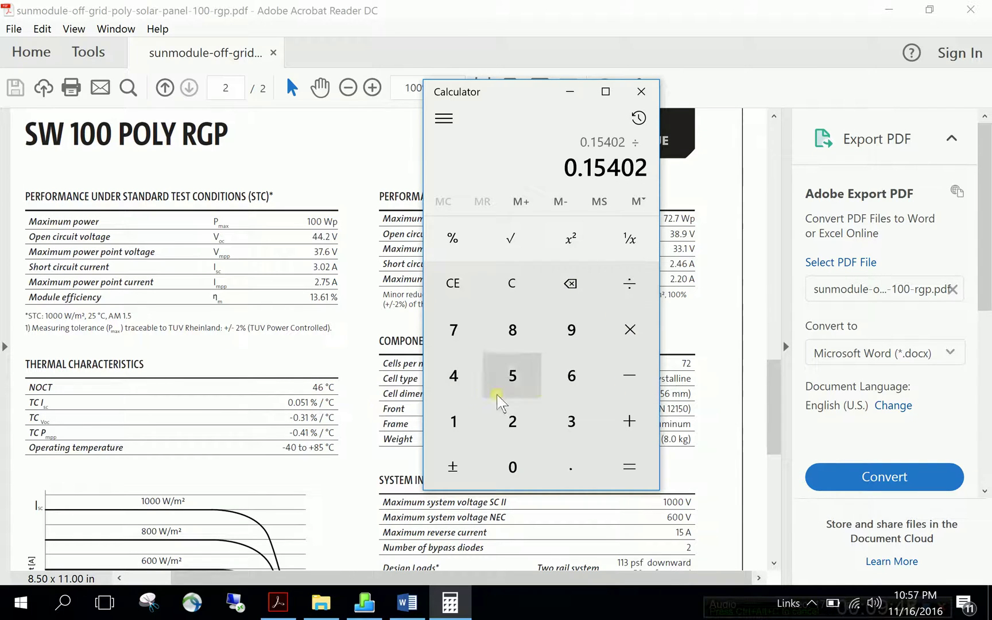
left_click(453, 419)
double_click(513, 466)
left_click(614, 480)
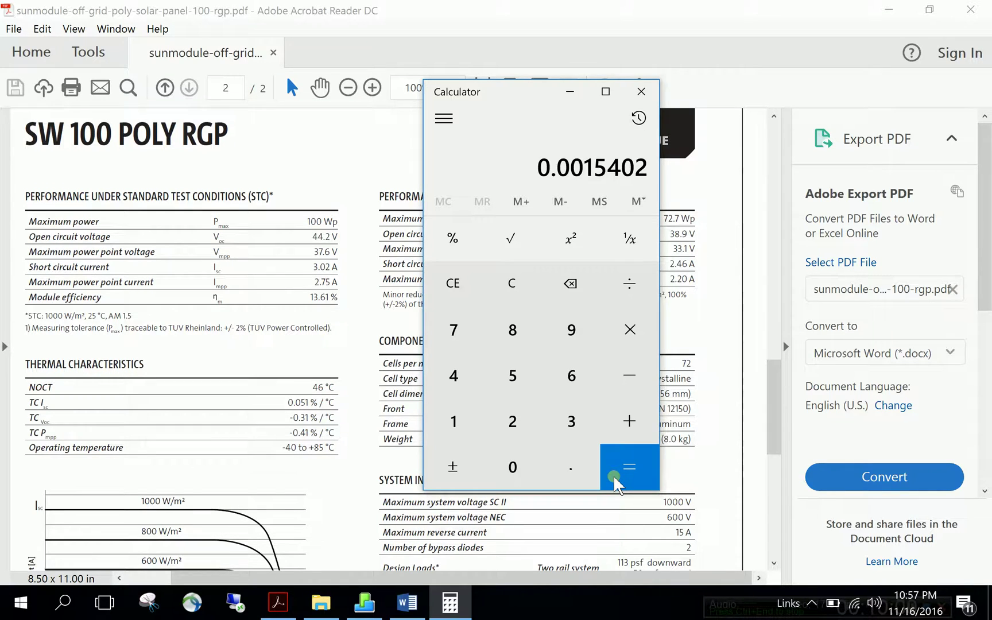
right_click(596, 172)
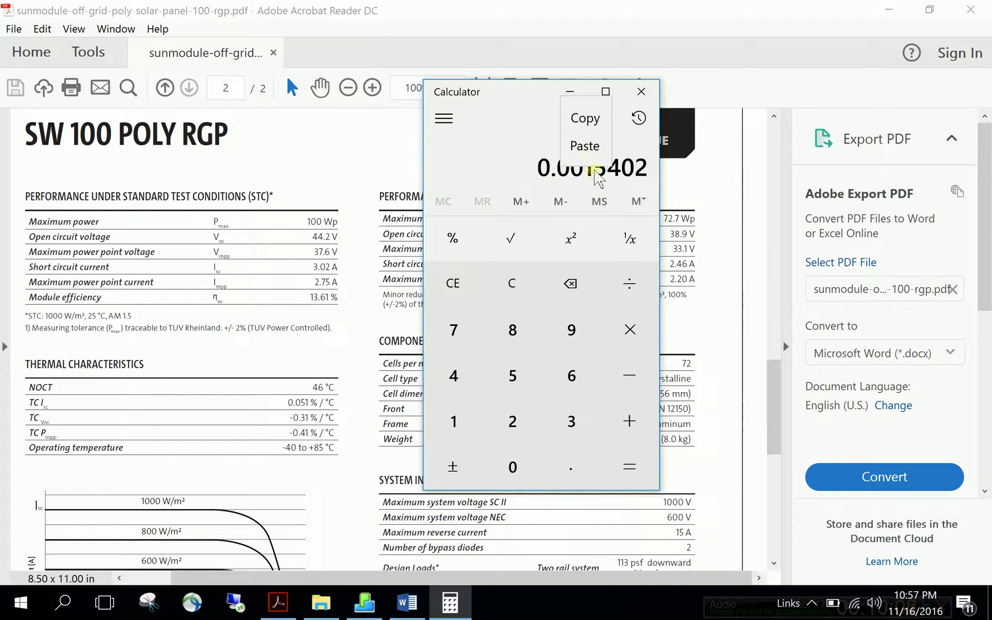
Paste 0.0015402 over the old 0.00134 short-circuit current temperature coefficient.
left_click(585, 119)
left_click(364, 602)
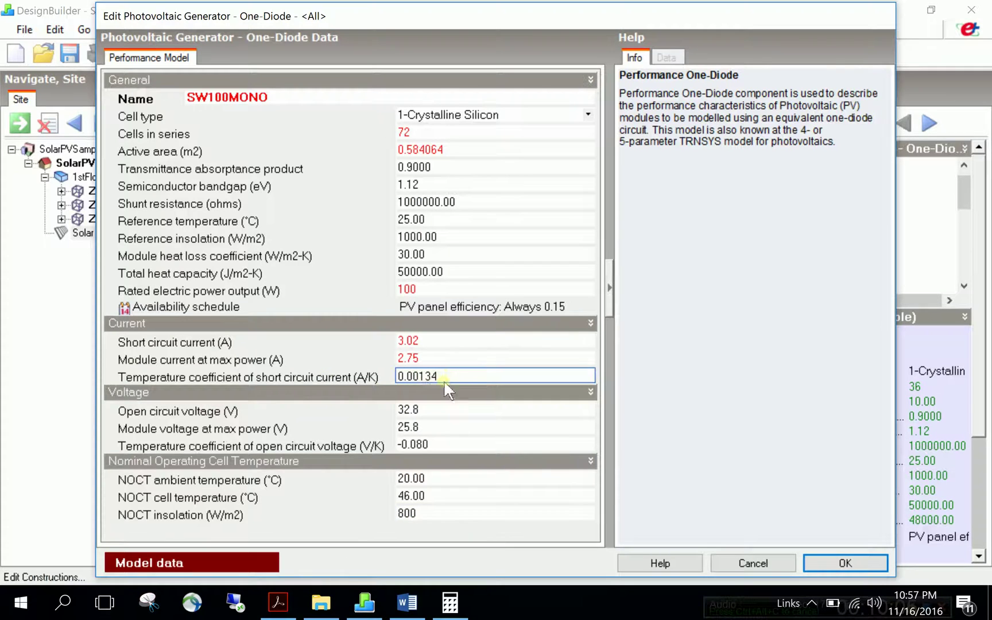
left_click_drag(442, 376, 294, 371)
key("ctrl+v")
left_click(433, 410)
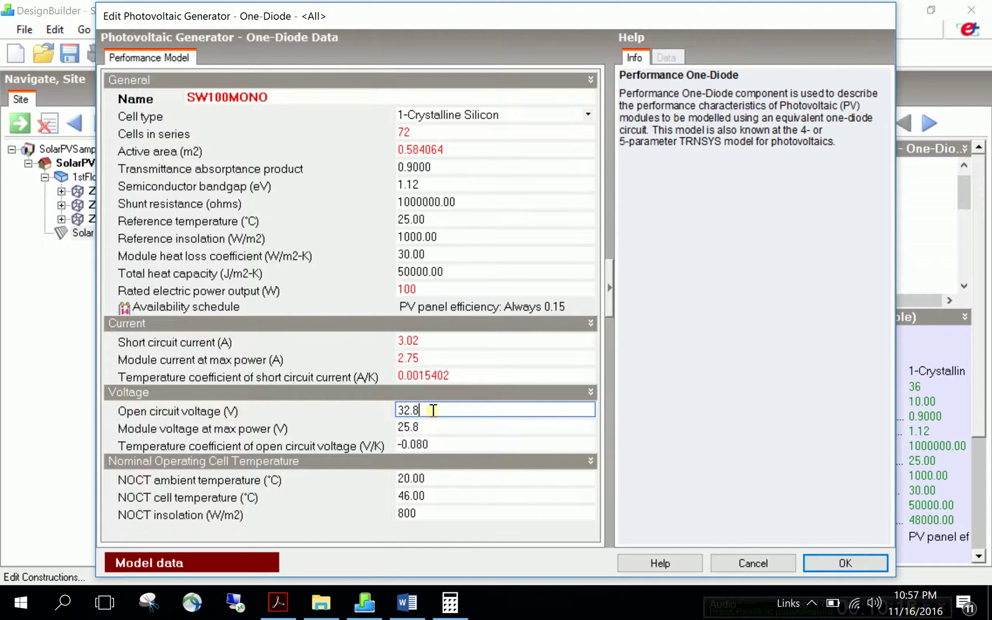
Check the datasheet and replace the 32.8 open circuit voltage with 44.2 V.
left_click(278, 602)
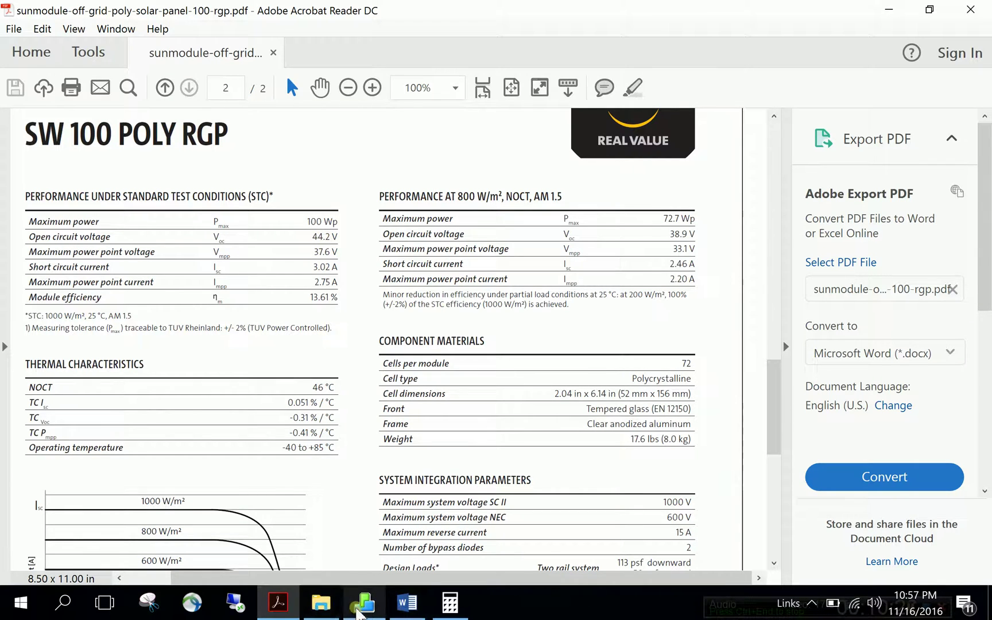
left_click(357, 611)
double_click(409, 409)
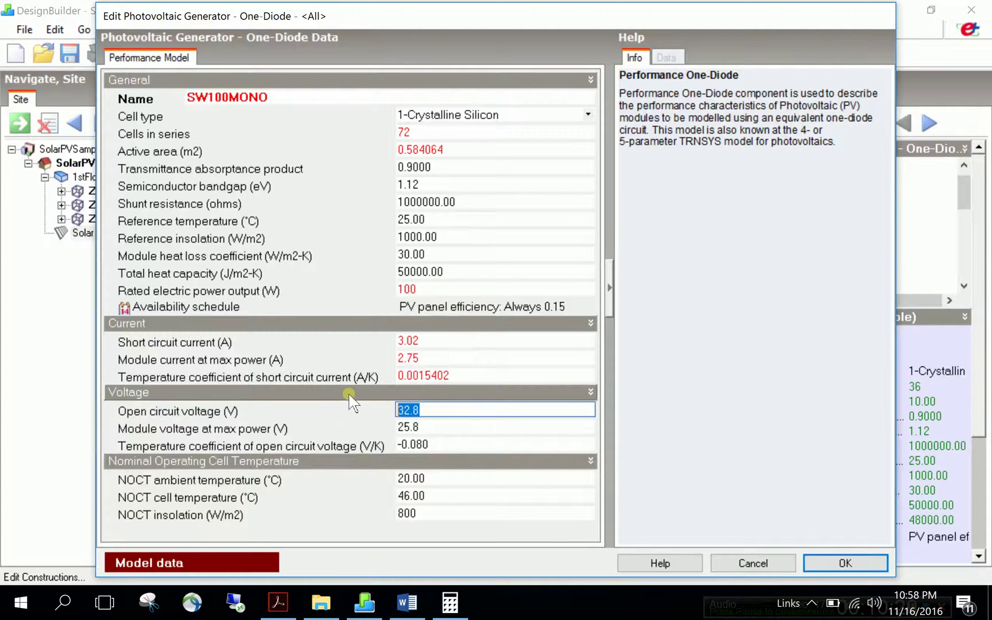
type("44.2")
left_click(364, 422)
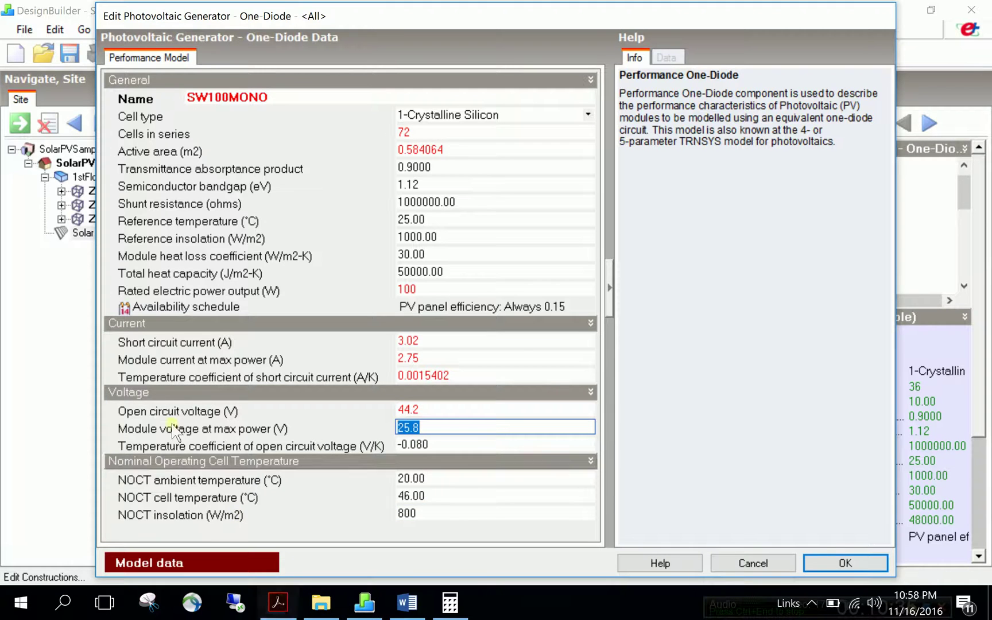
Read 37.6 V from the datasheet and enter it as the max-power module voltage.
left_click(278, 602)
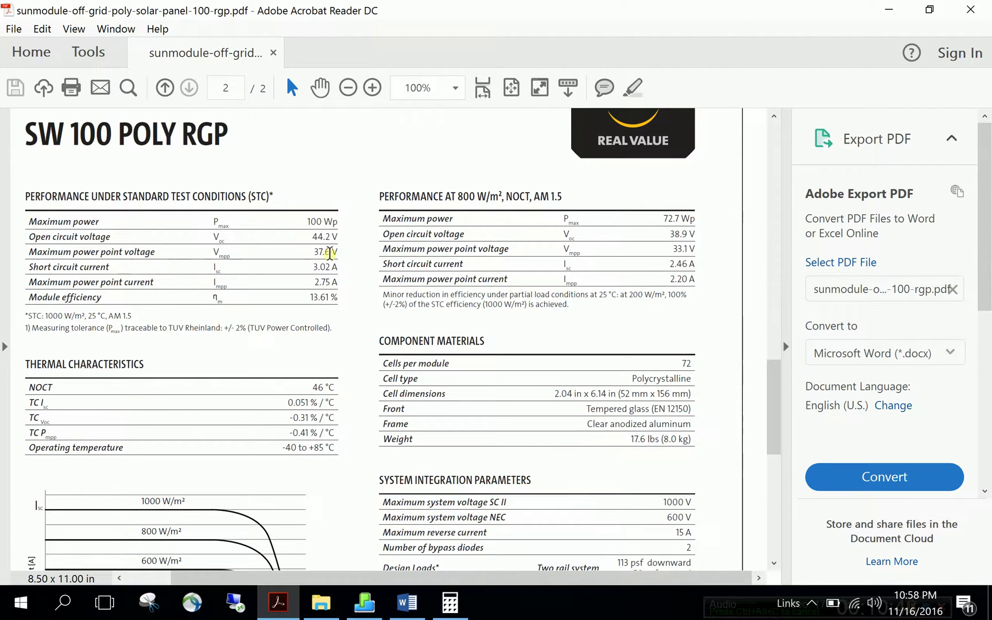
double_click(321, 253)
left_click(365, 602)
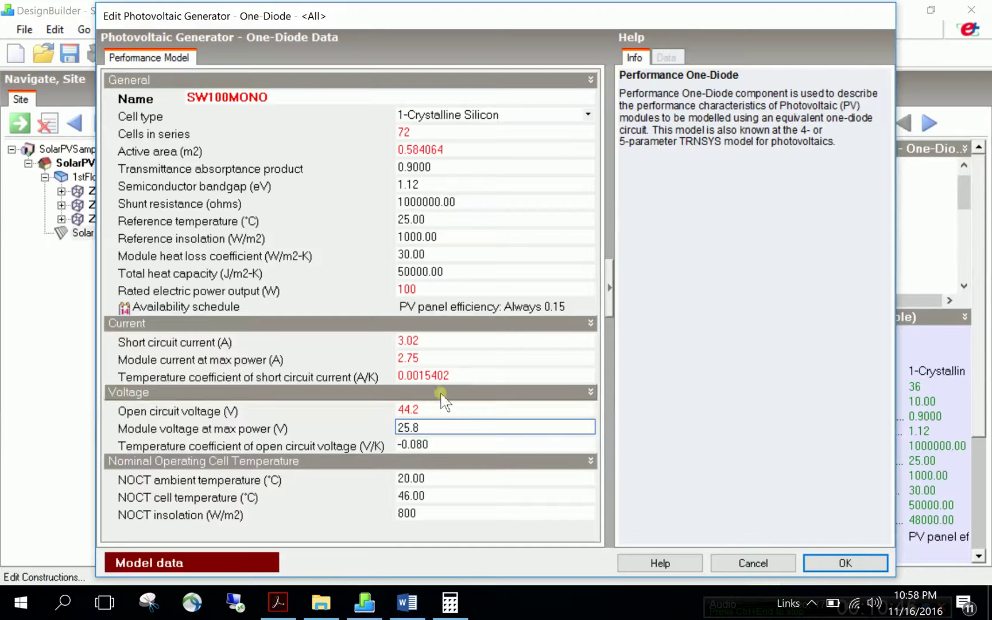
key("ctrl+a")
type("37")
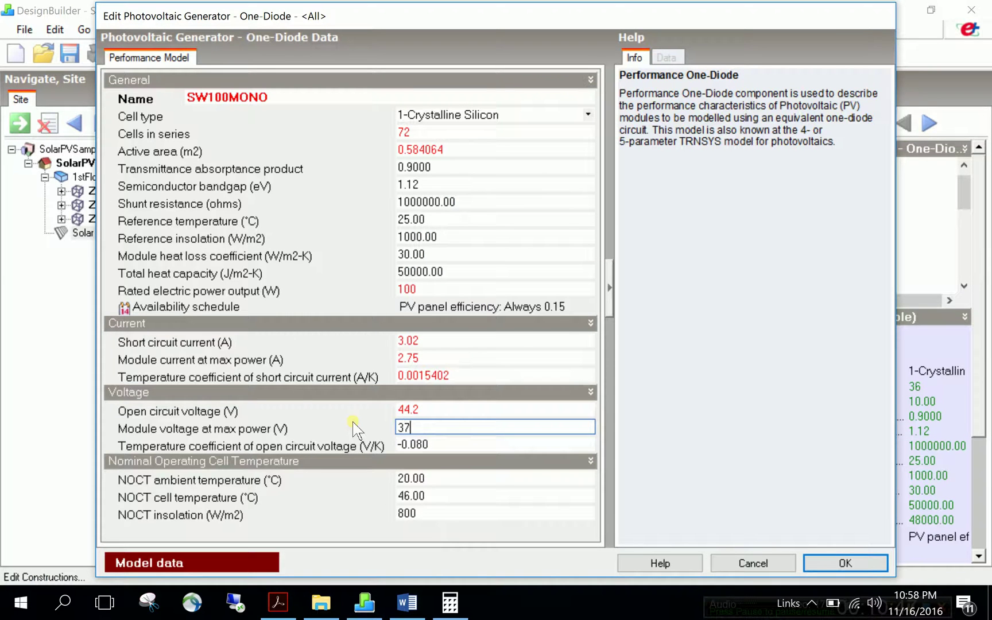
left_click(423, 443)
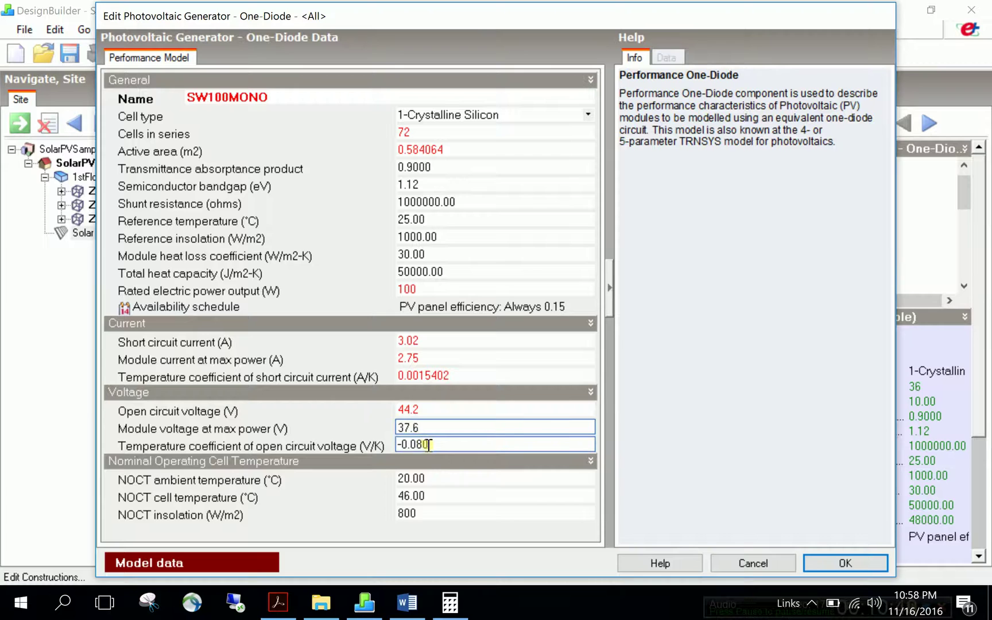
left_click_drag(428, 445, 368, 446)
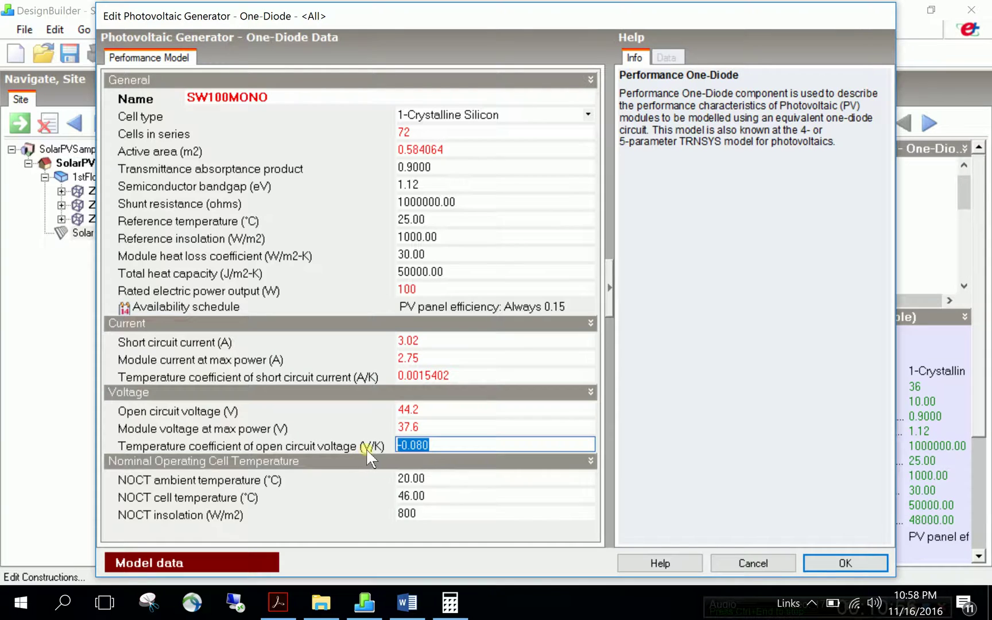
Look up the TC Voc figure in the datasheet and clear Calculator.
left_click(280, 602)
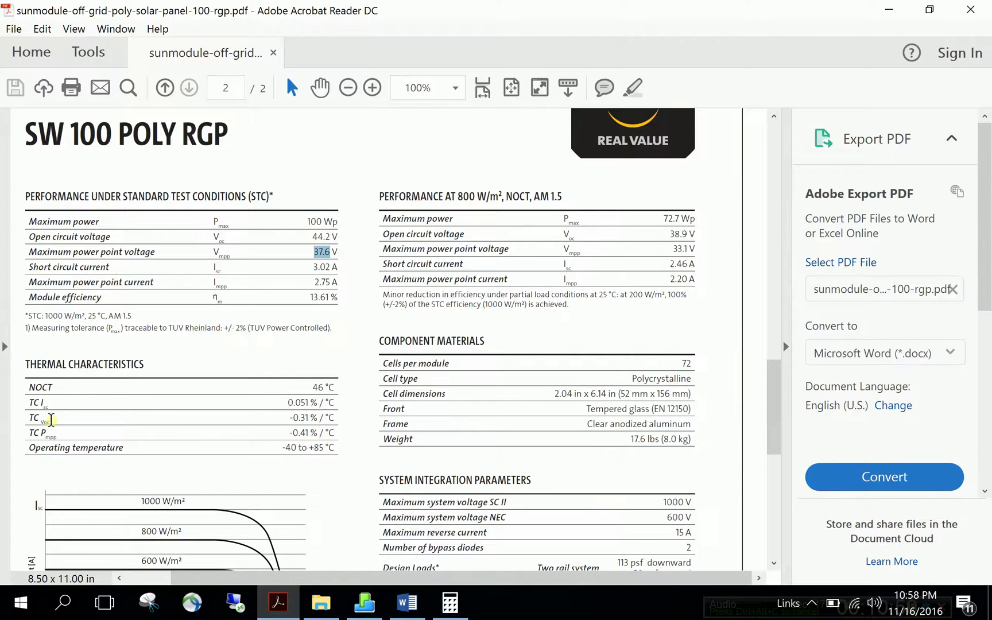
left_click_drag(51, 420, 33, 418)
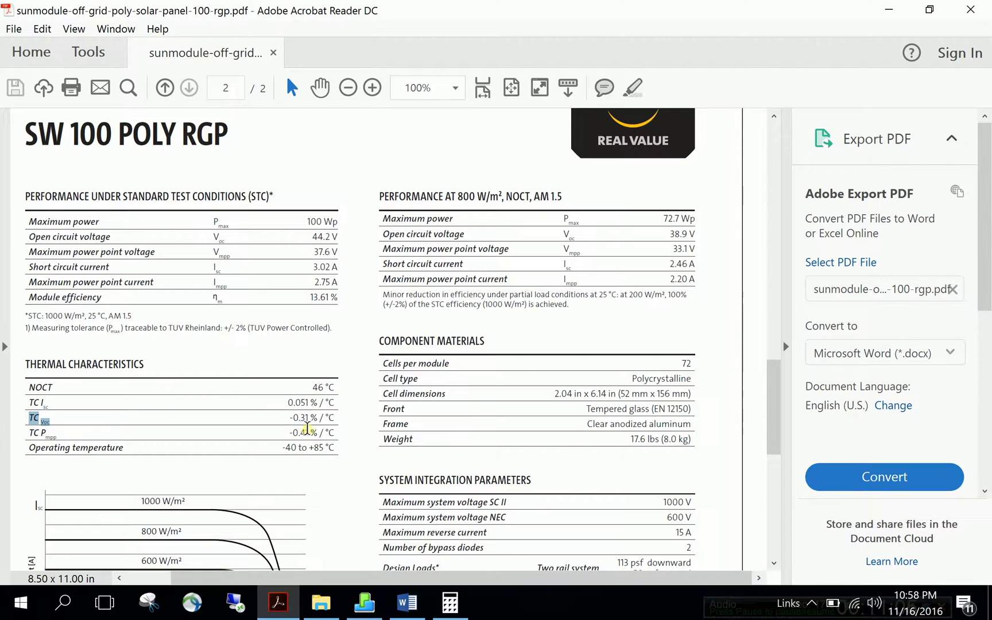
left_click(317, 423)
left_click(449, 602)
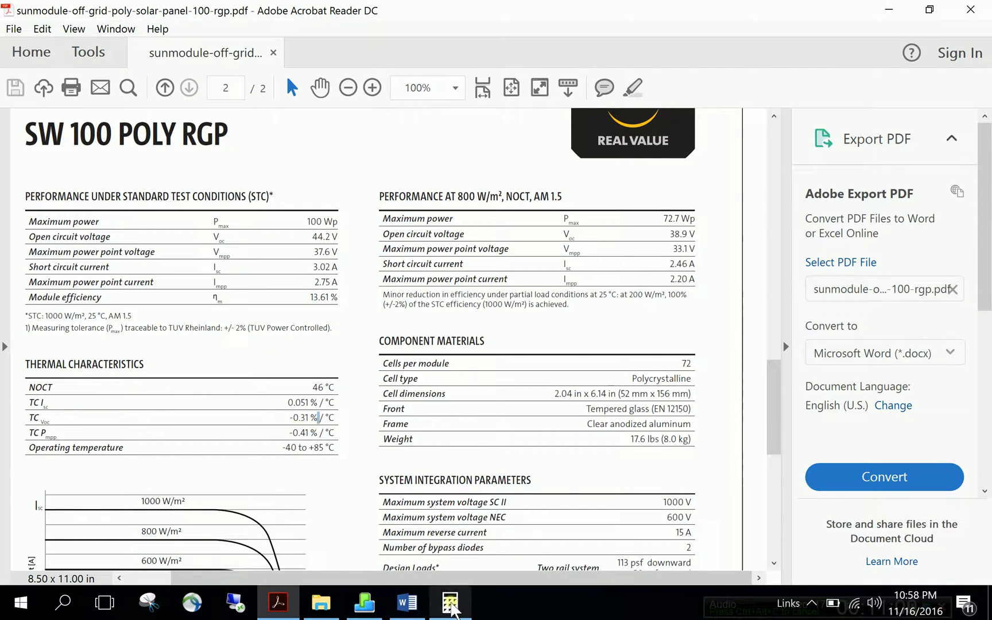
left_click(453, 284)
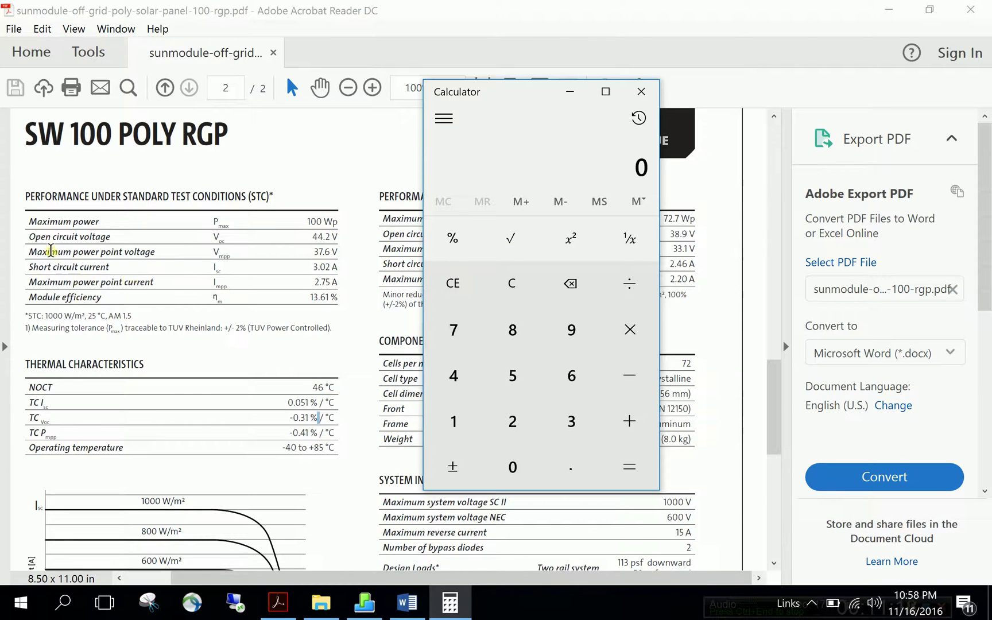
Multiply 44.2 by 0.31 to get 13.702.
double_click(454, 376)
left_click(554, 468)
left_click(513, 421)
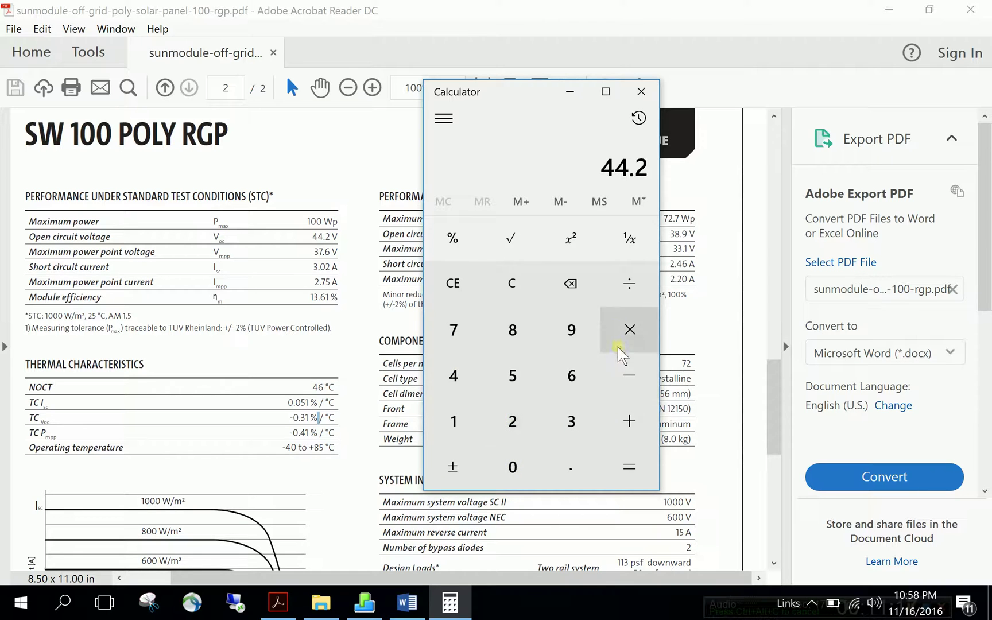
left_click(630, 329)
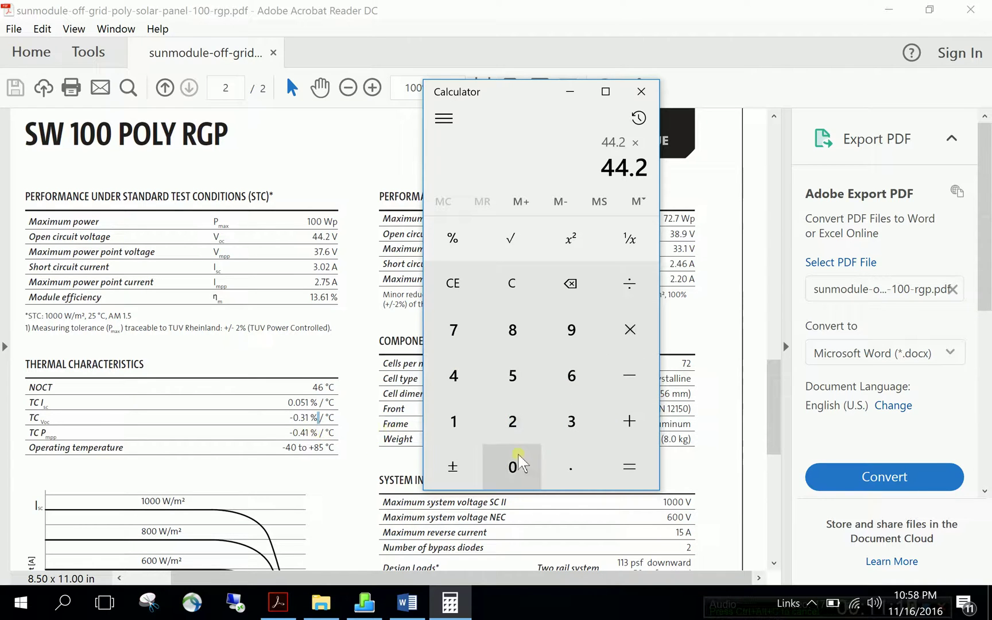
left_click(512, 466)
left_click(571, 468)
left_click(570, 421)
left_click(453, 422)
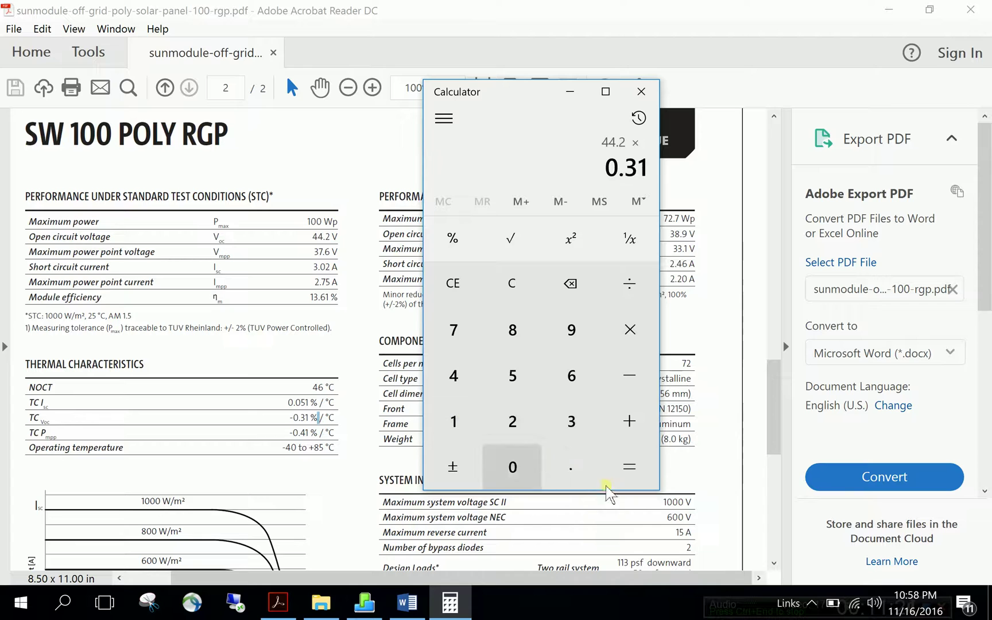
left_click(630, 466)
Divide 13.702 by 100 for 0.13702 and copy the result.
left_click(630, 283)
left_click(453, 421)
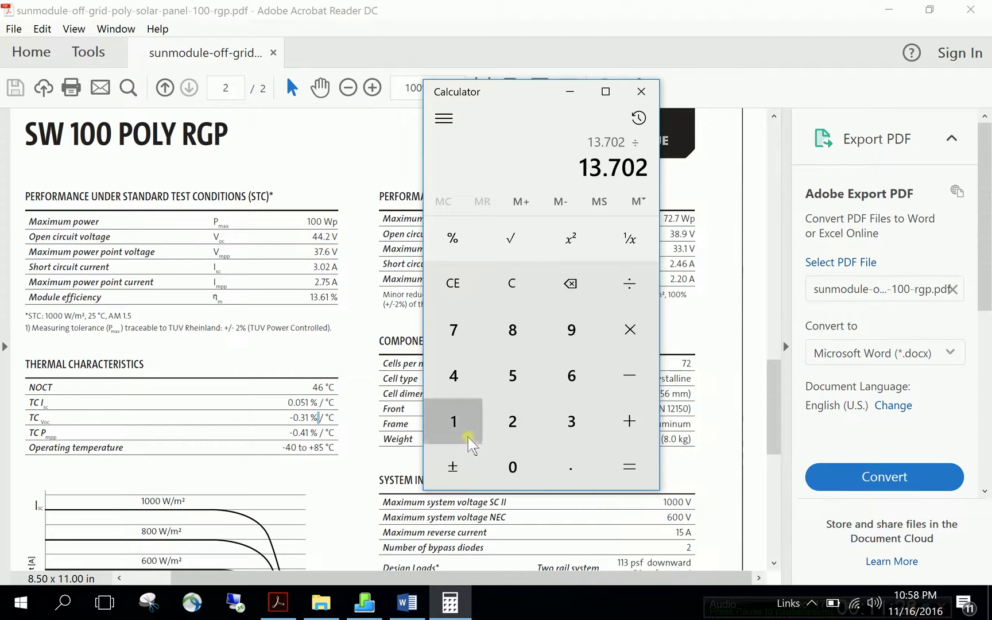
left_click(512, 466)
left_click(513, 467)
left_click(629, 466)
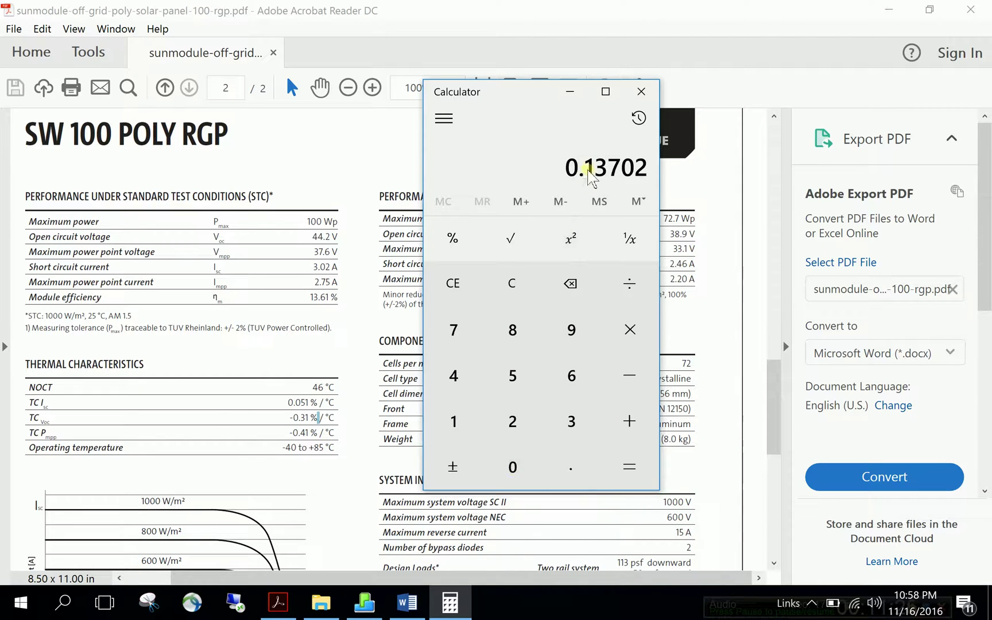
right_click(584, 167)
left_click(583, 119)
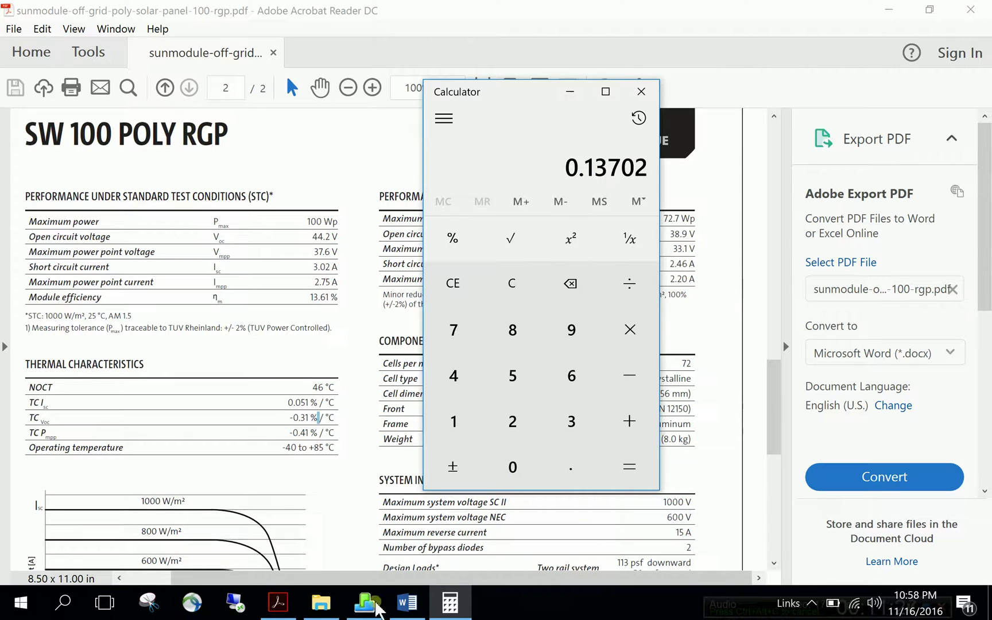
Replace the -0.080 coefficient with the pasted 0.13702 and prefix a minus sign for -0.13702 V/K.
left_click(365, 602)
left_click(425, 446)
left_click_drag(425, 446, 333, 437)
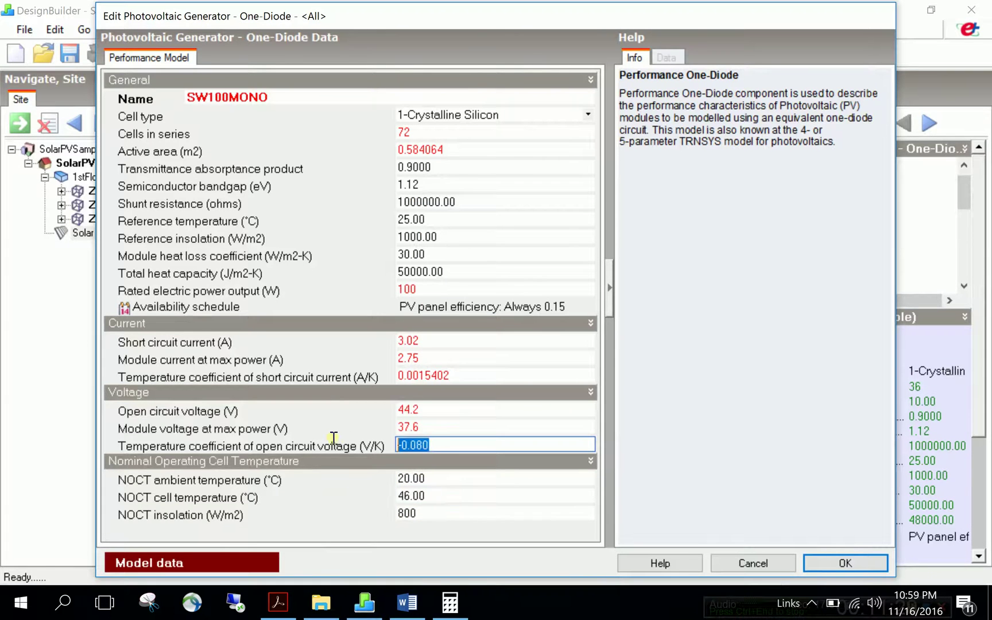
key("ctrl+v")
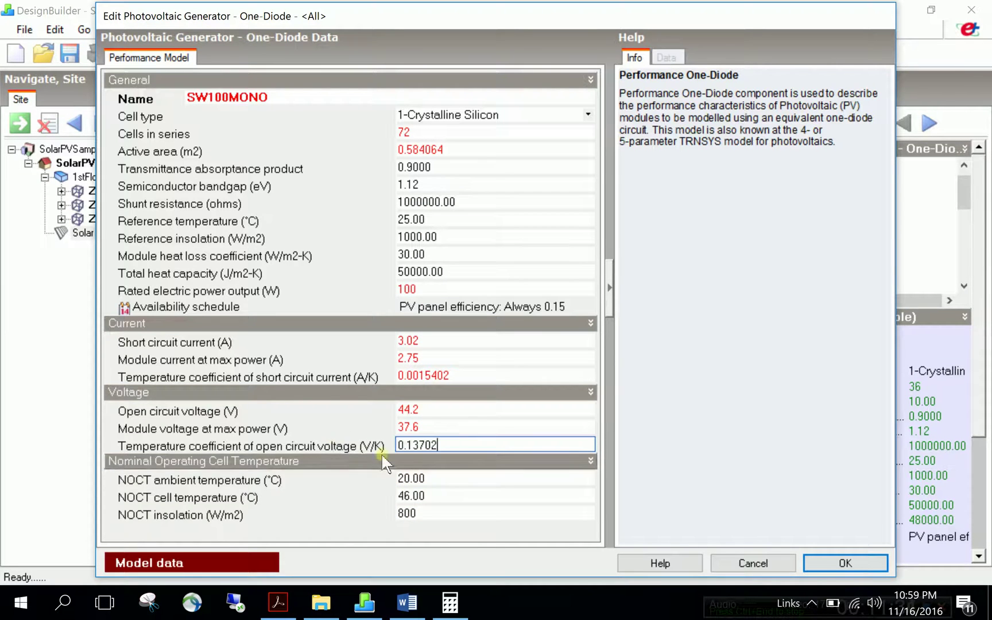
left_click(397, 446)
type("-")
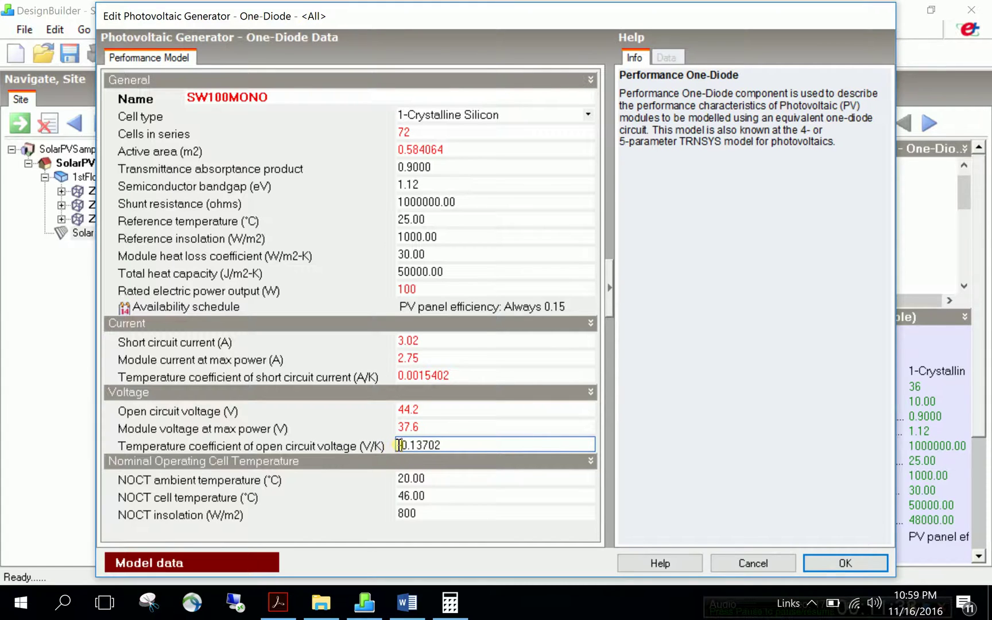
left_click(441, 446)
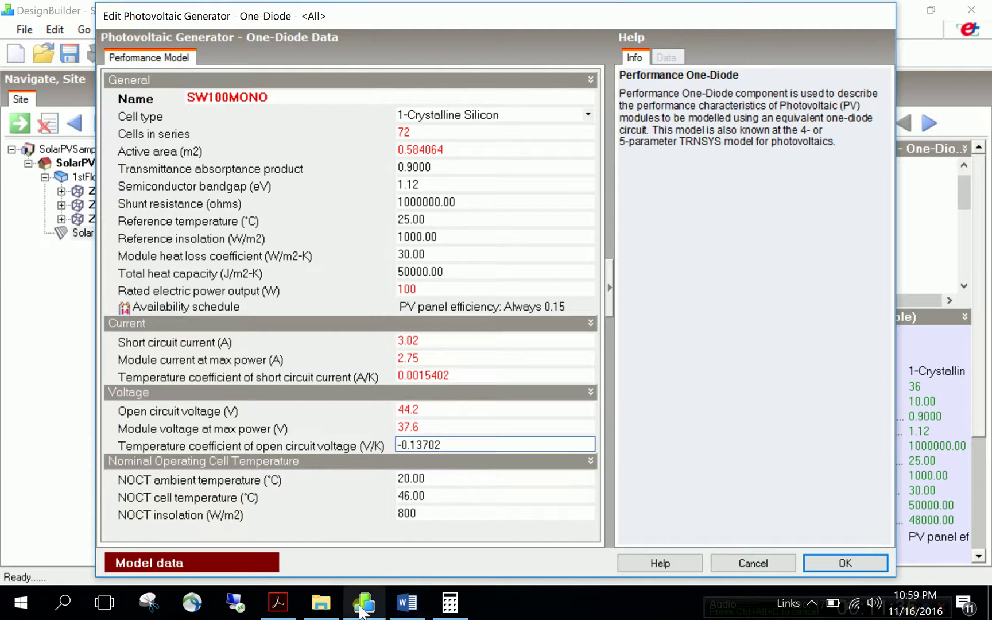
left_click(278, 602)
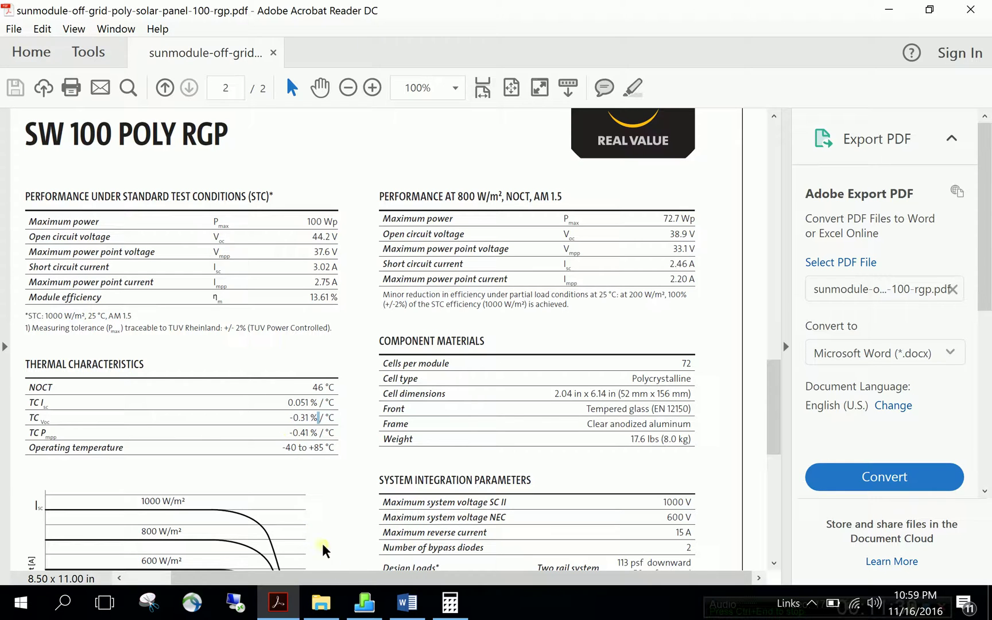
left_click(365, 602)
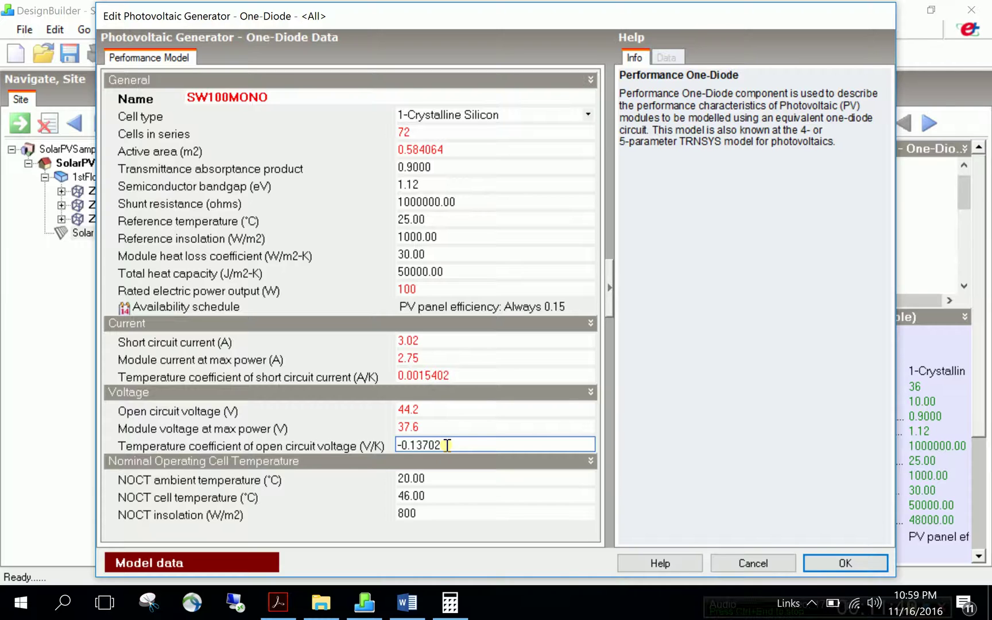
left_click_drag(446, 445, 390, 437)
left_click_drag(451, 376, 396, 374)
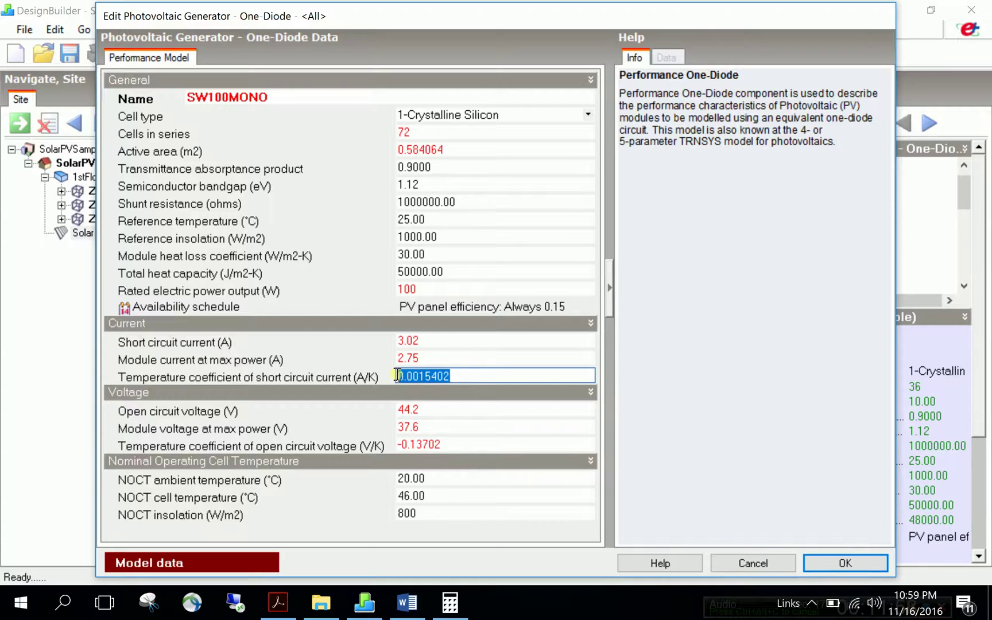
left_click(434, 443)
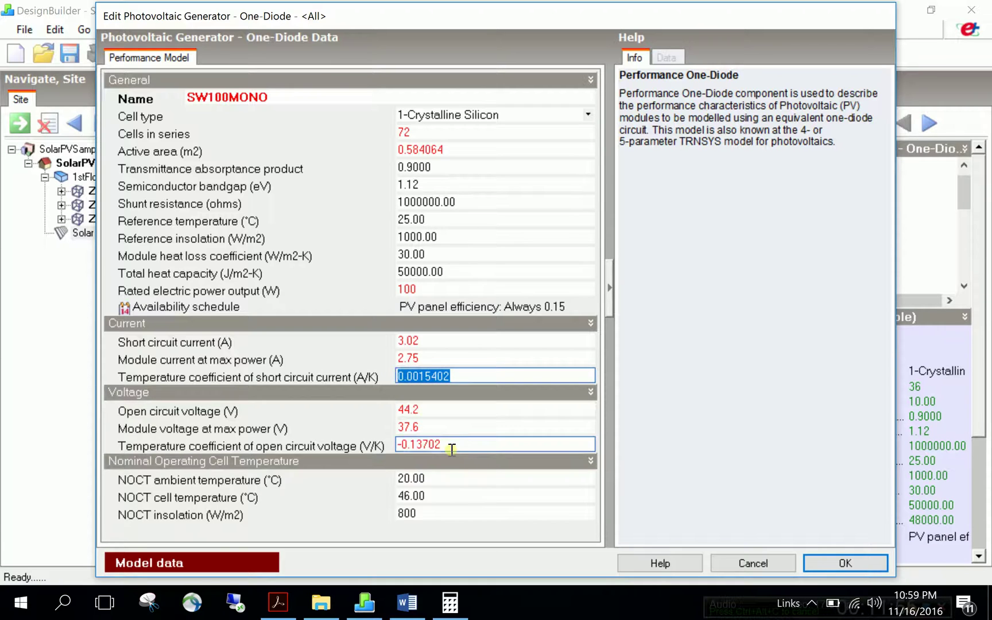
left_click_drag(454, 444, 411, 444)
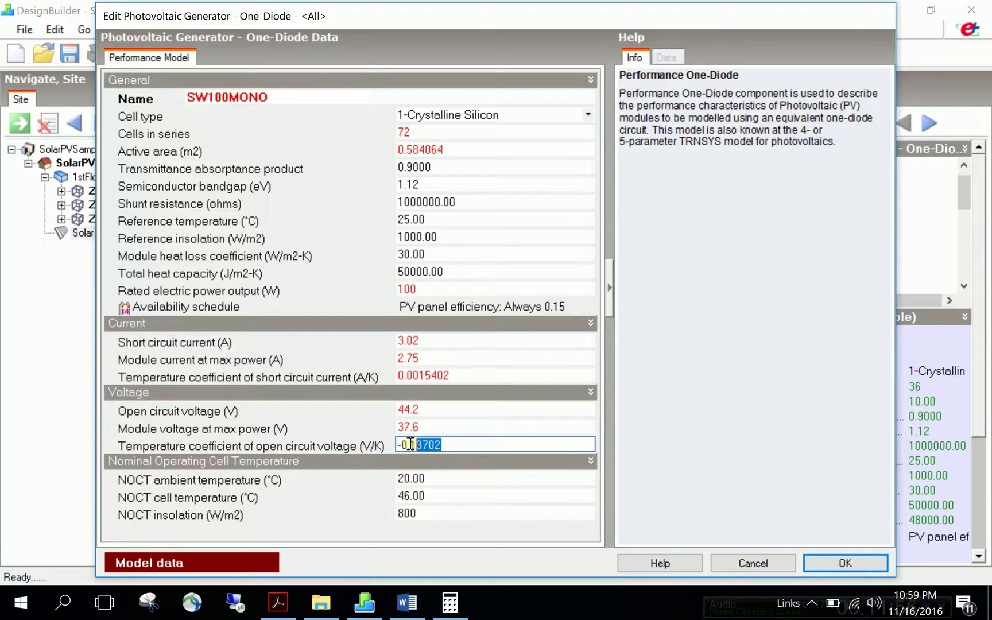
left_click(448, 446)
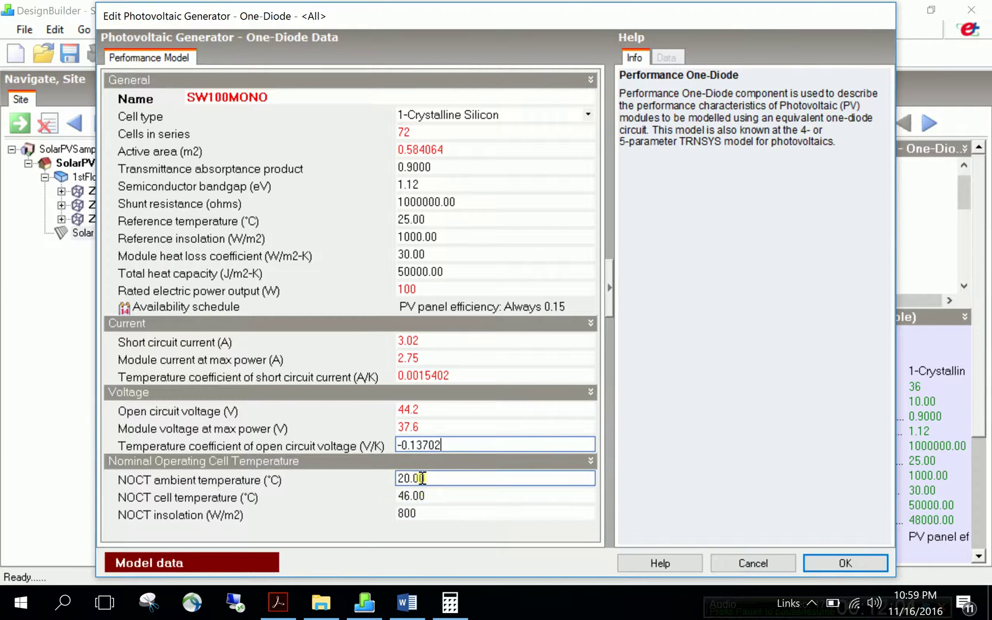
left_click_drag(421, 479, 396, 479)
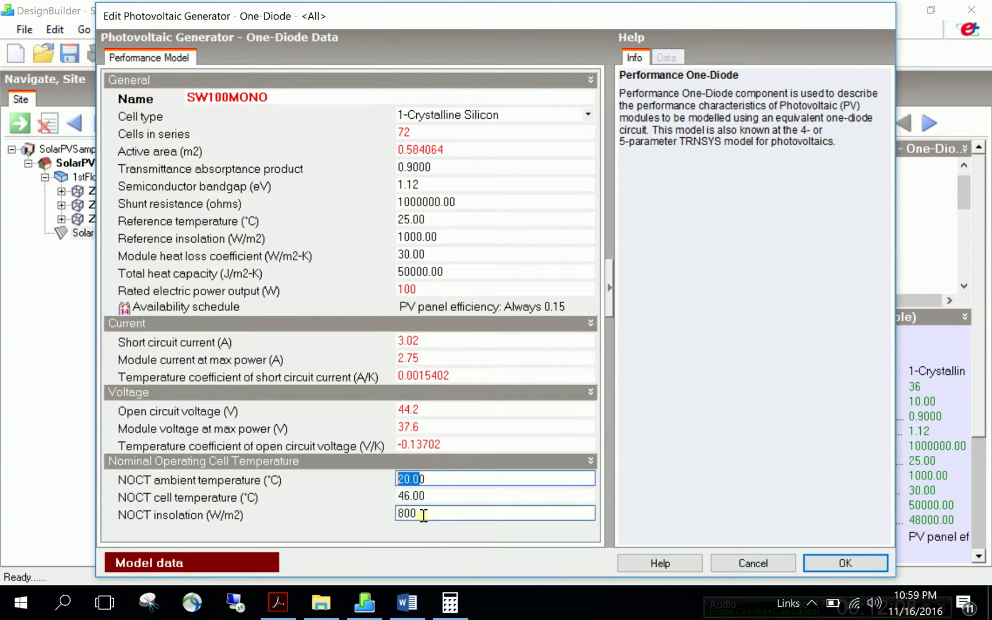
left_click_drag(427, 513, 399, 502)
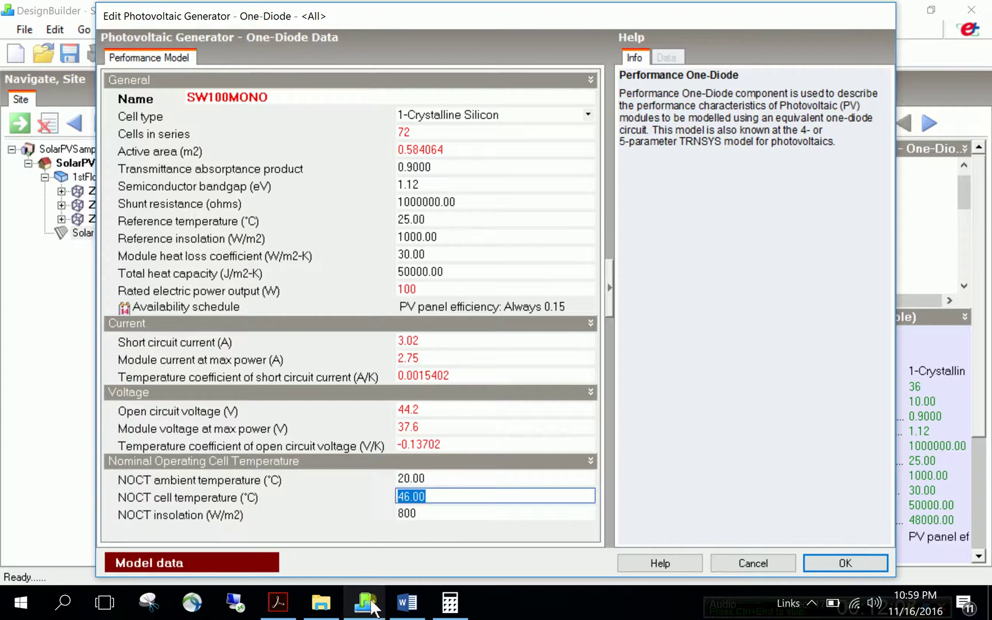
left_click(278, 602)
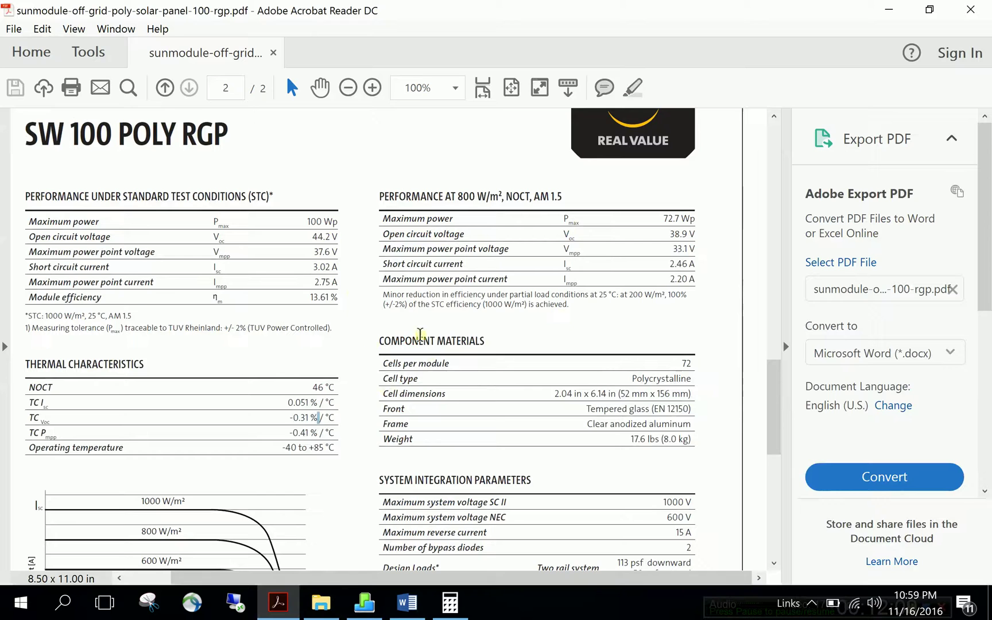
scroll(373, 350, "down", 1)
scroll(374, 353, "up", 1)
scroll(375, 355, "up", 1)
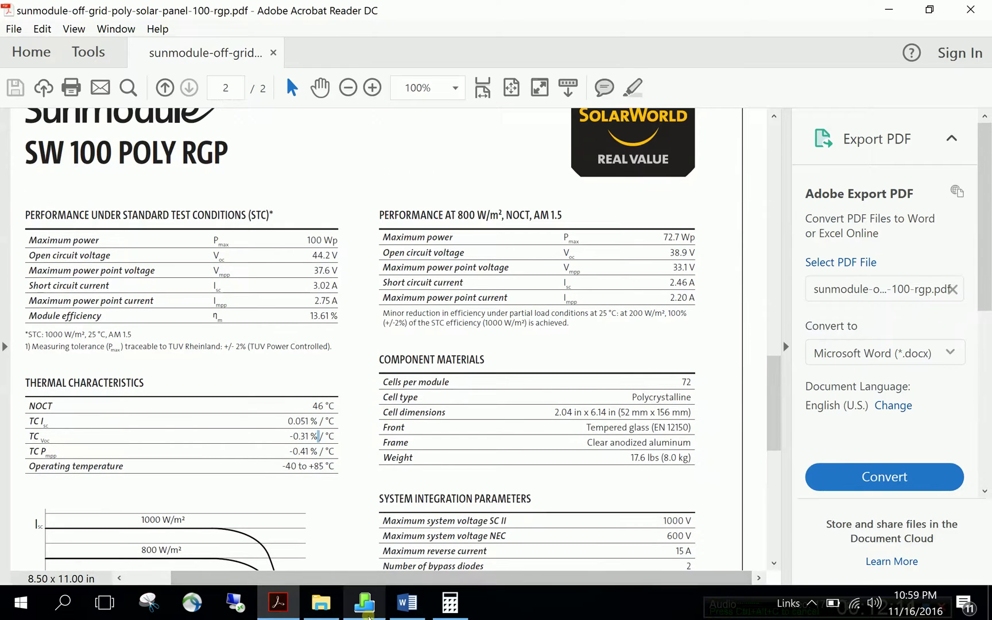
left_click(364, 602)
left_click_drag(434, 492, 330, 491)
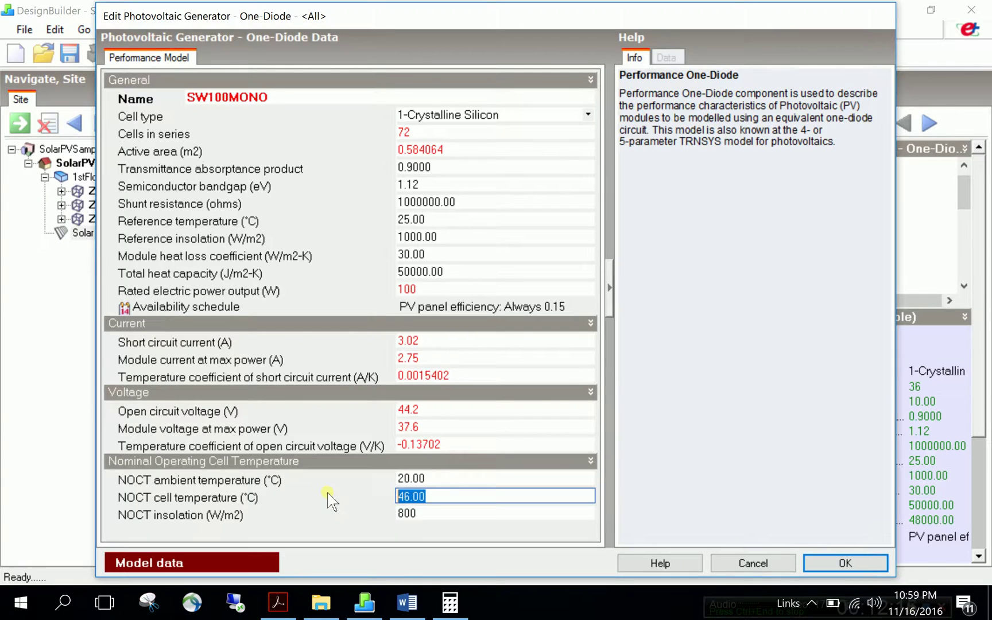
left_click(439, 495)
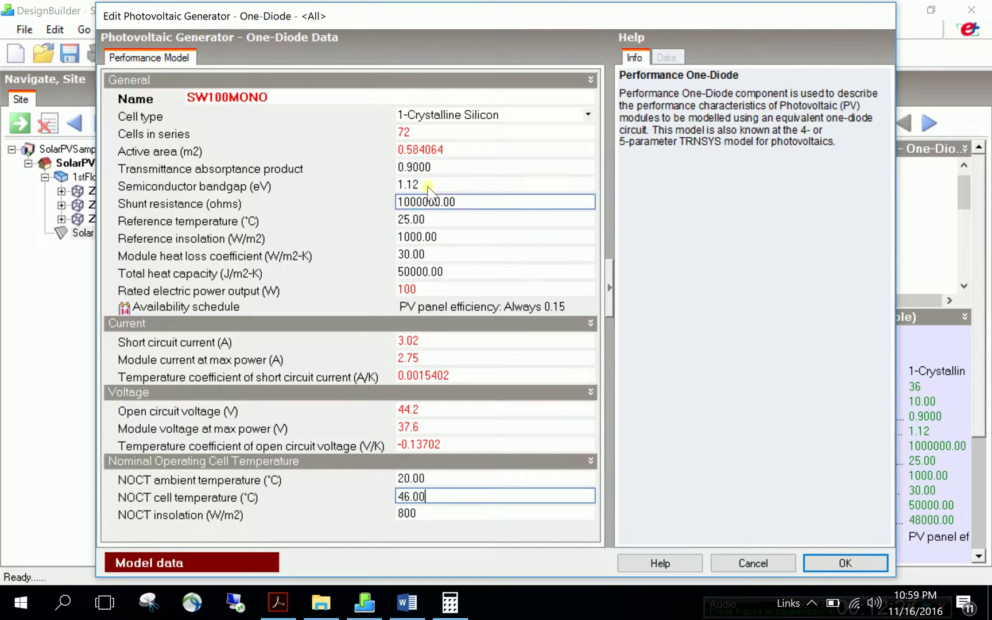
Review the SW100MONO fields, save the module and accept it as Solar collector 4's model.
left_click(437, 132)
left_click(454, 148)
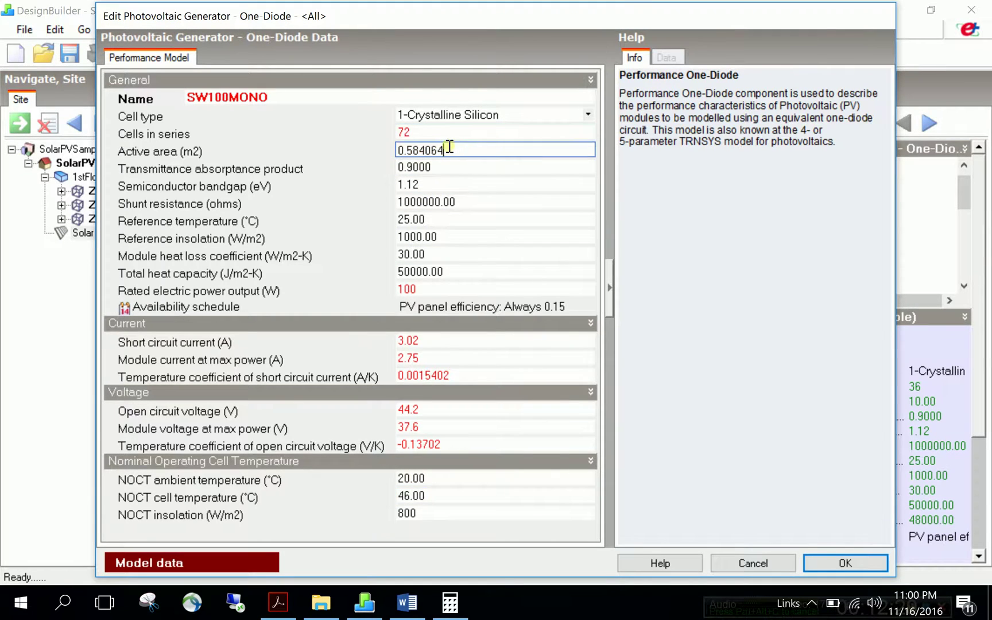
left_click(415, 289)
left_click(423, 358)
left_click(459, 376)
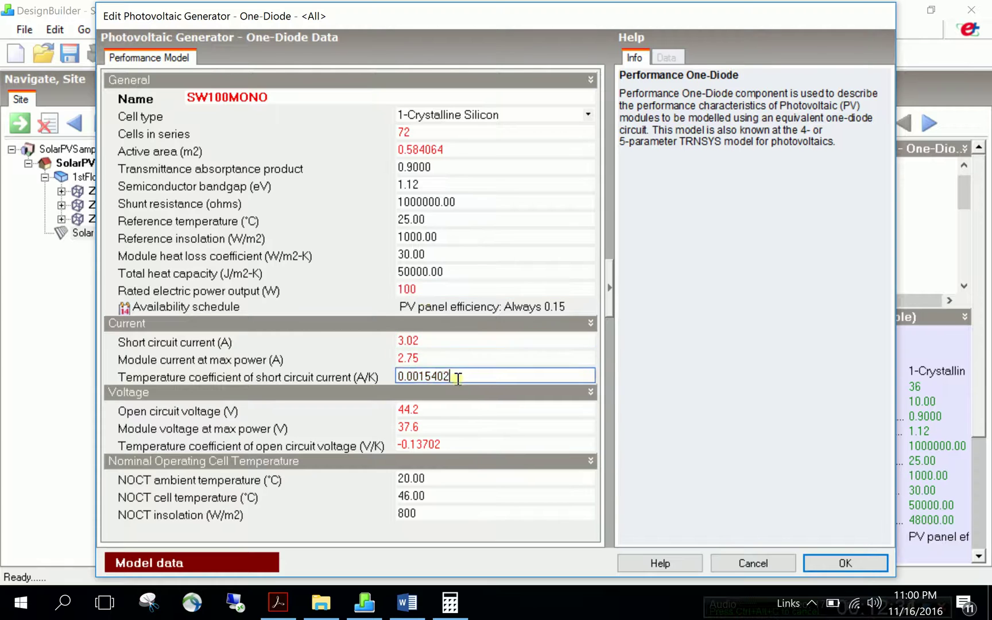
left_click(427, 411)
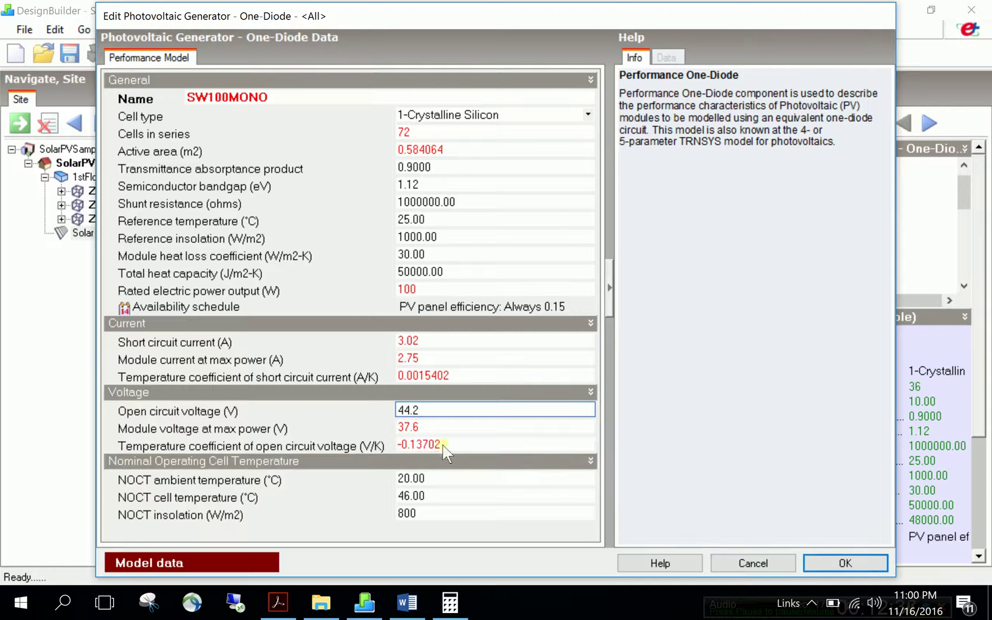
left_click(837, 562)
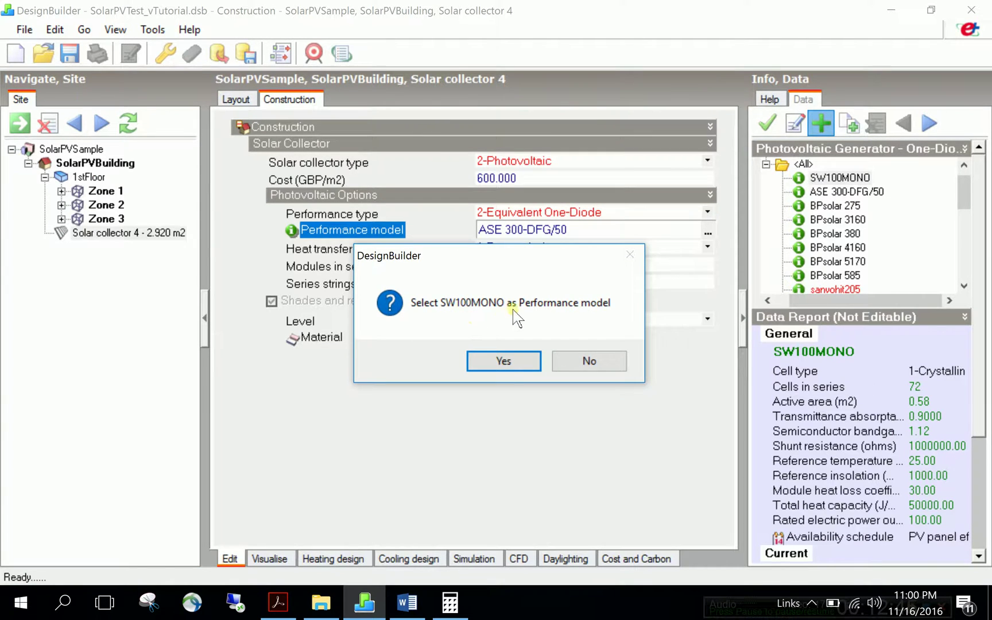
left_click(506, 361)
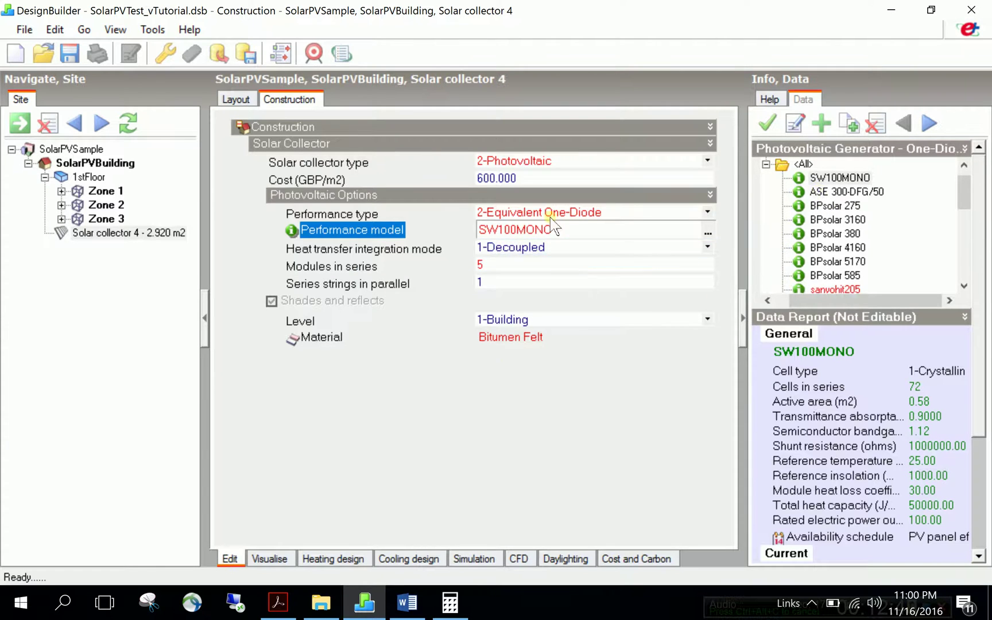
Confirm 5 modules in series and 1 series string in parallel for Solar collector 4.
left_click(511, 282)
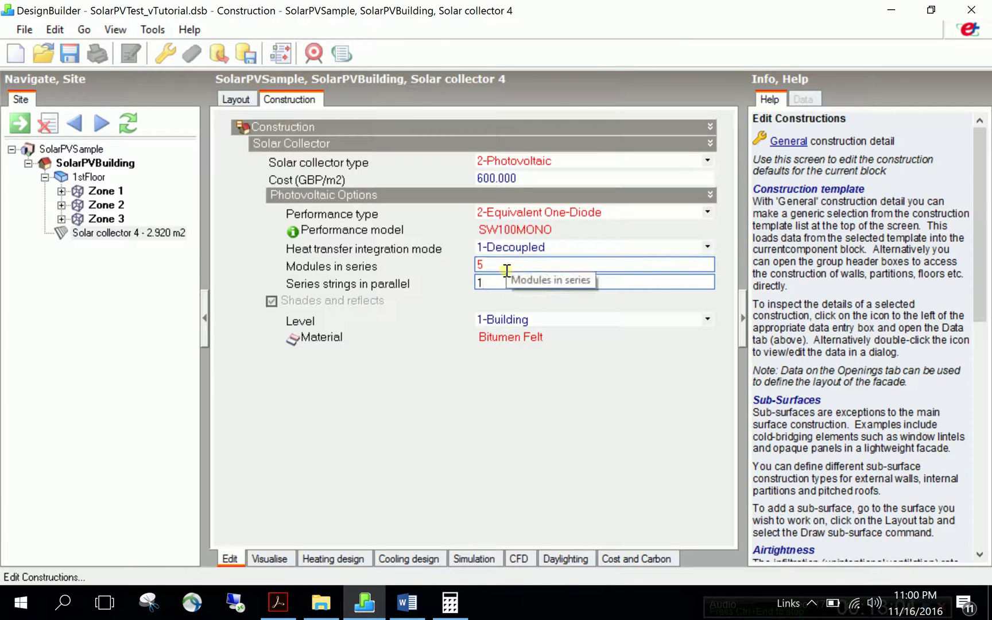
left_click(482, 265)
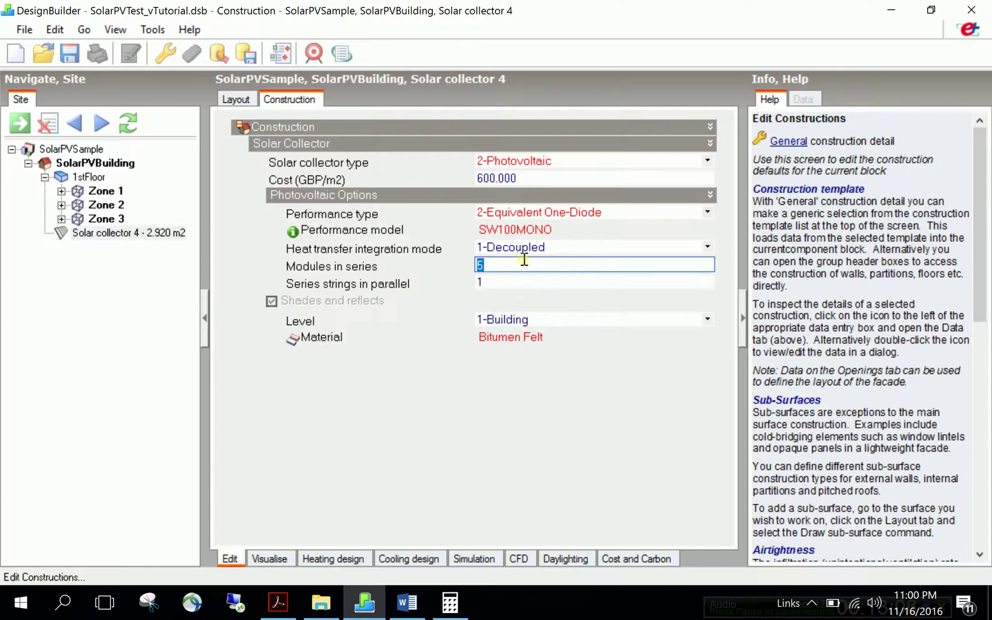
left_click(516, 231)
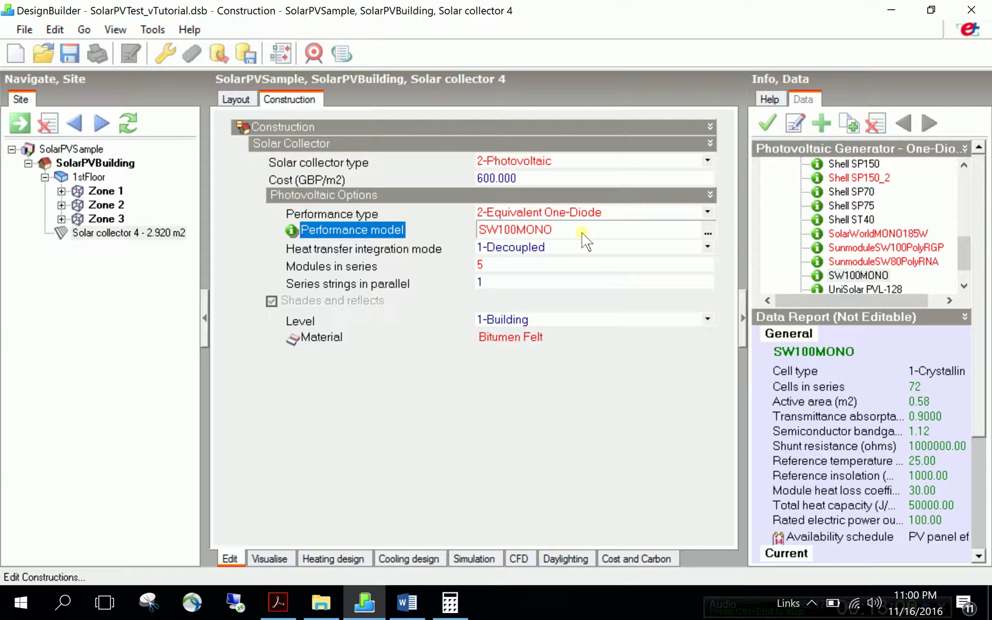
Set the performance type to 1-Simple and list the available simple PV models.
left_click(542, 214)
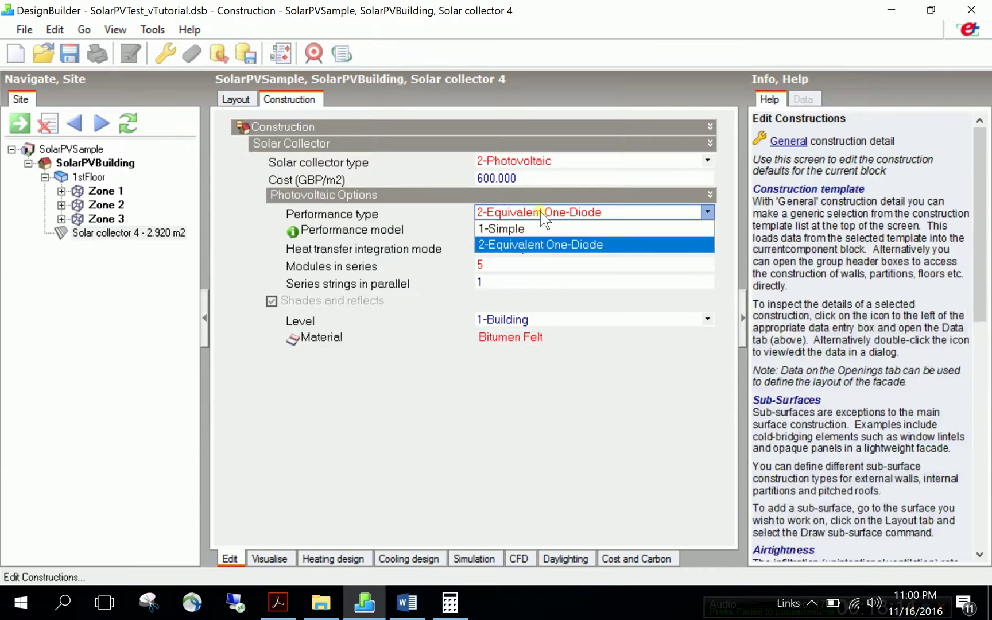
left_click(520, 228)
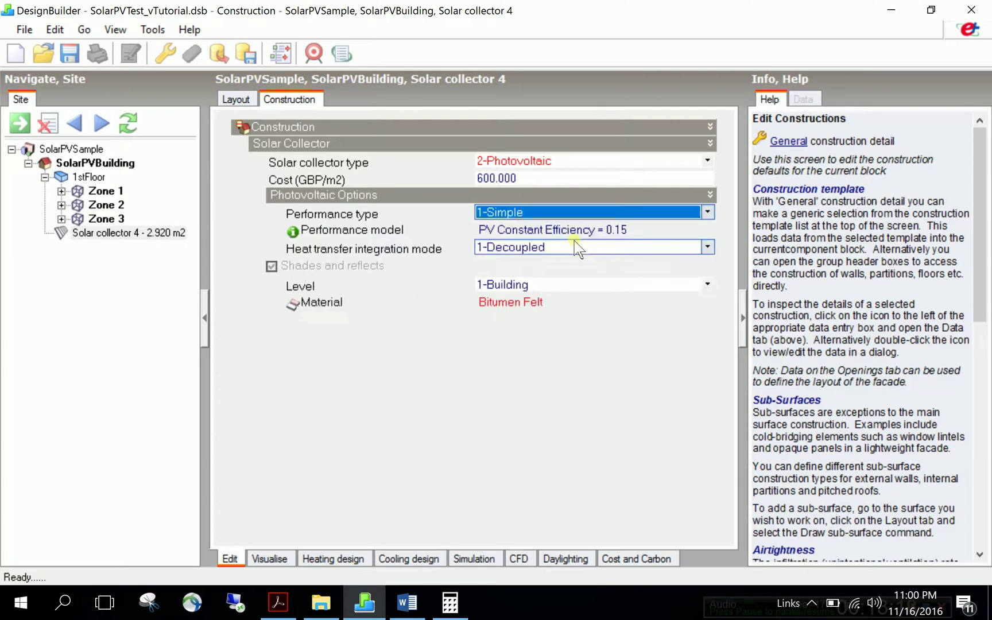
left_click(584, 230)
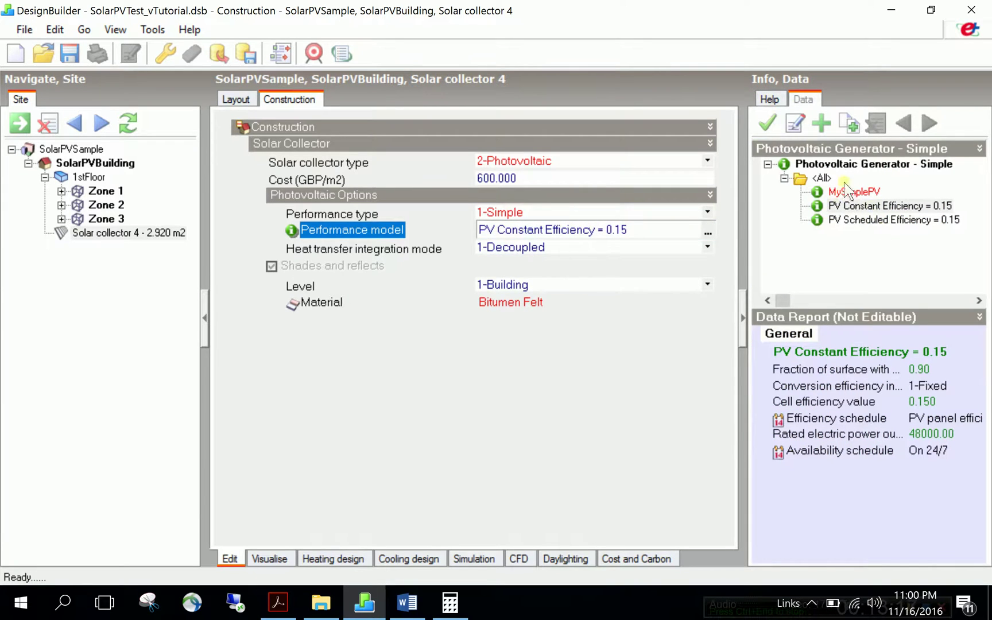
Create a new Simple PV generator named NewSimple with active-cell fraction 1.
double_click(821, 178)
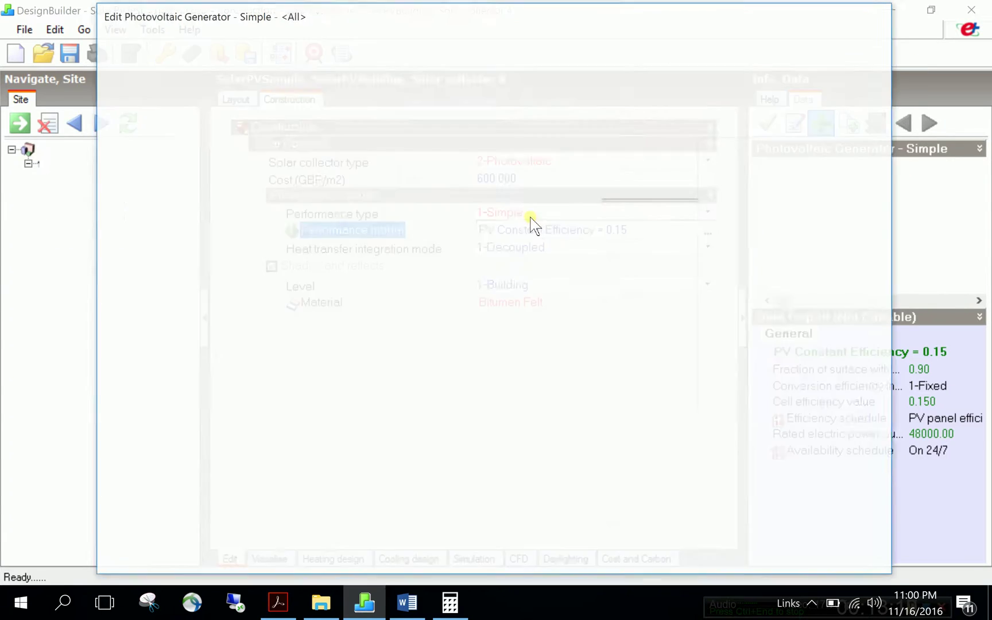
key("BackSpace")
type("N")
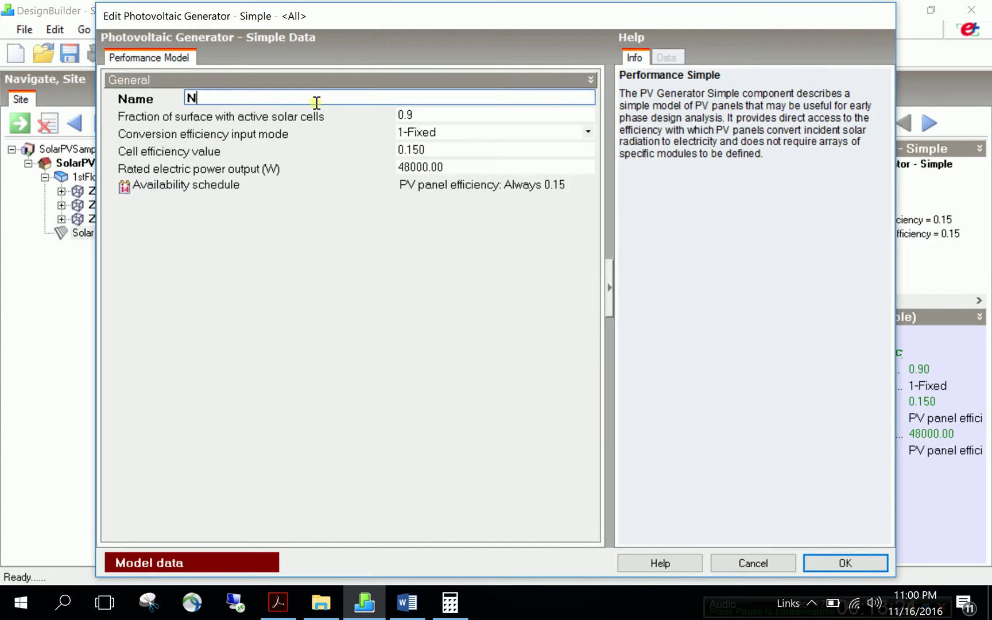
type("ewSimple")
left_click(440, 114)
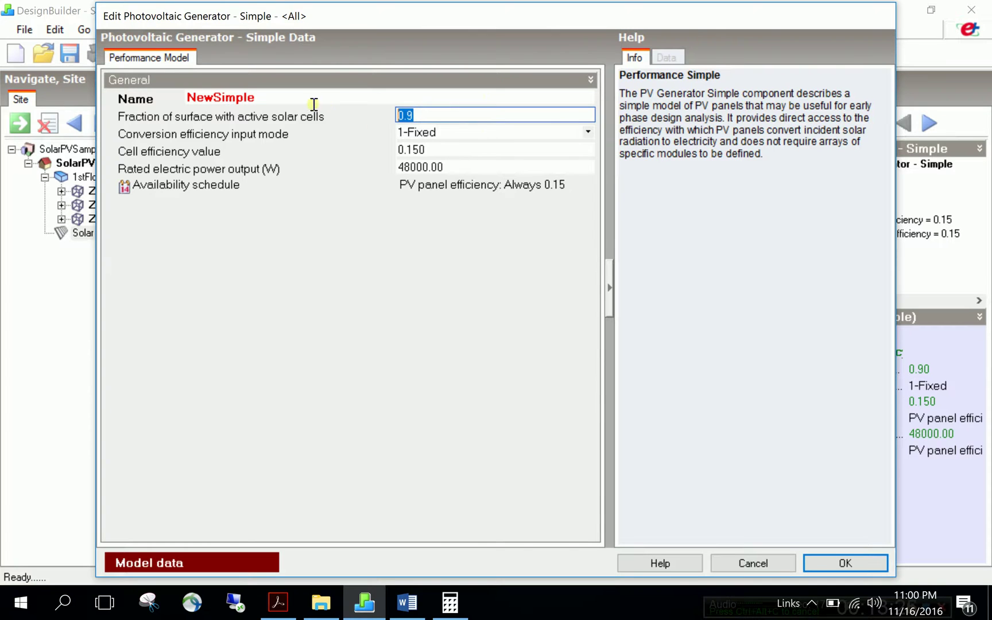
key("BackSpace")
type("1")
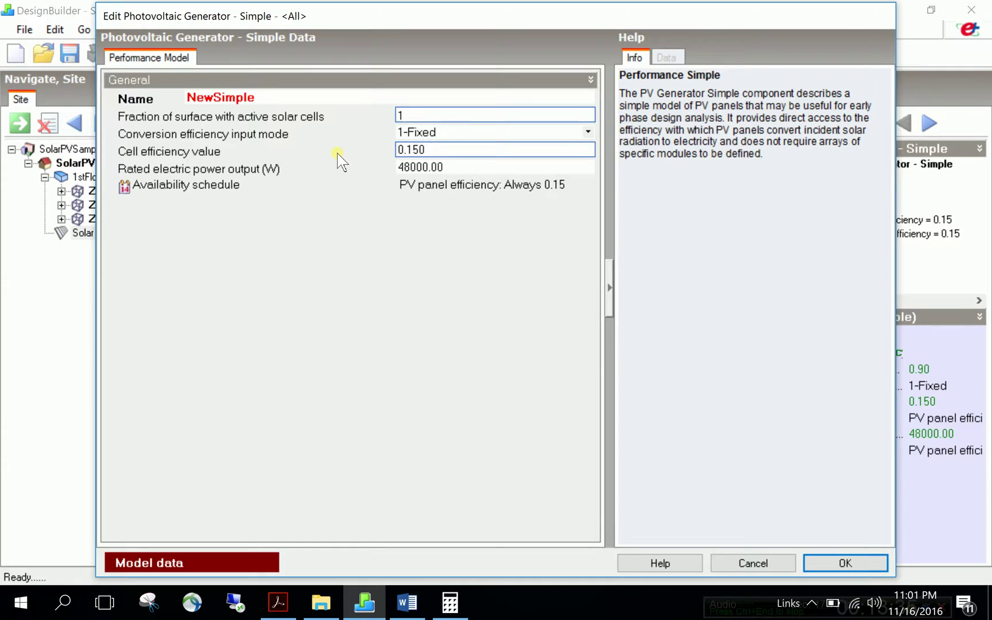
Keep the Fixed efficiency mode and enter 0.1632 as the cell efficiency.
left_click(416, 134)
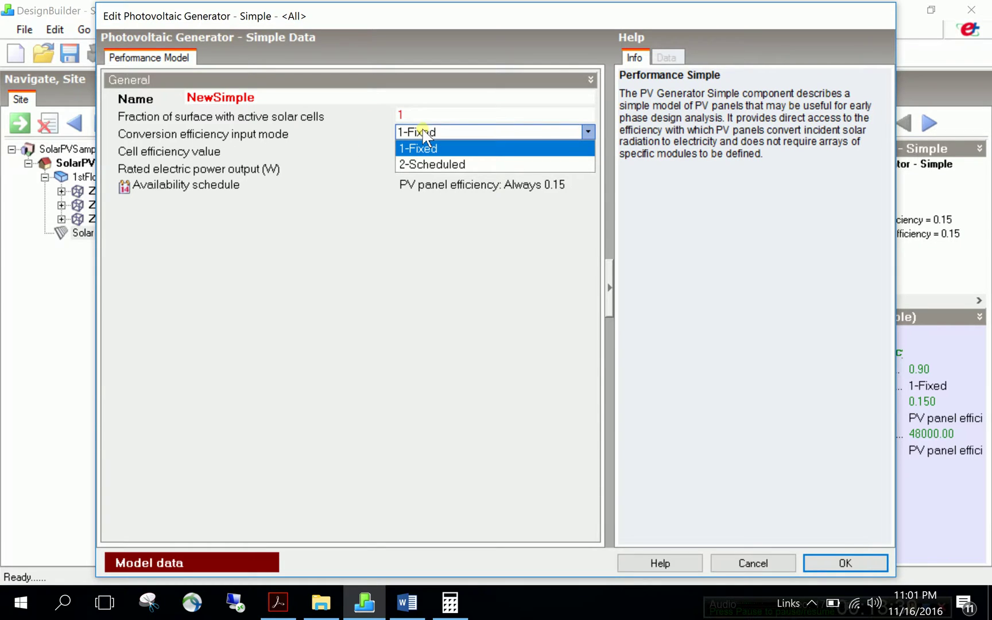
left_click(420, 131)
left_click(421, 130)
left_click(423, 148)
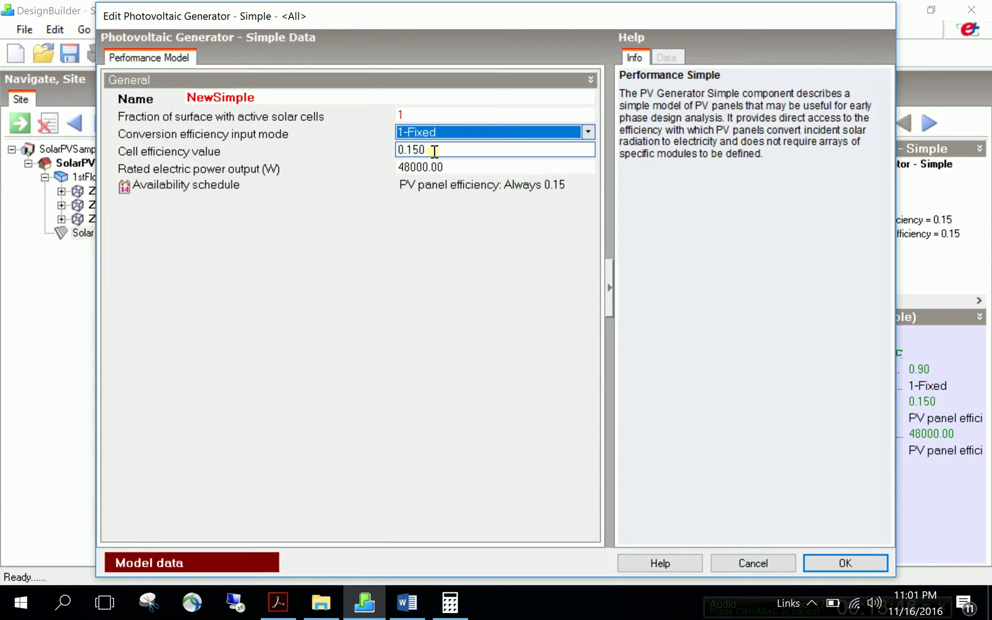
key("BackSpace")
key("BackSpace")
key("BackSpace")
type("1")
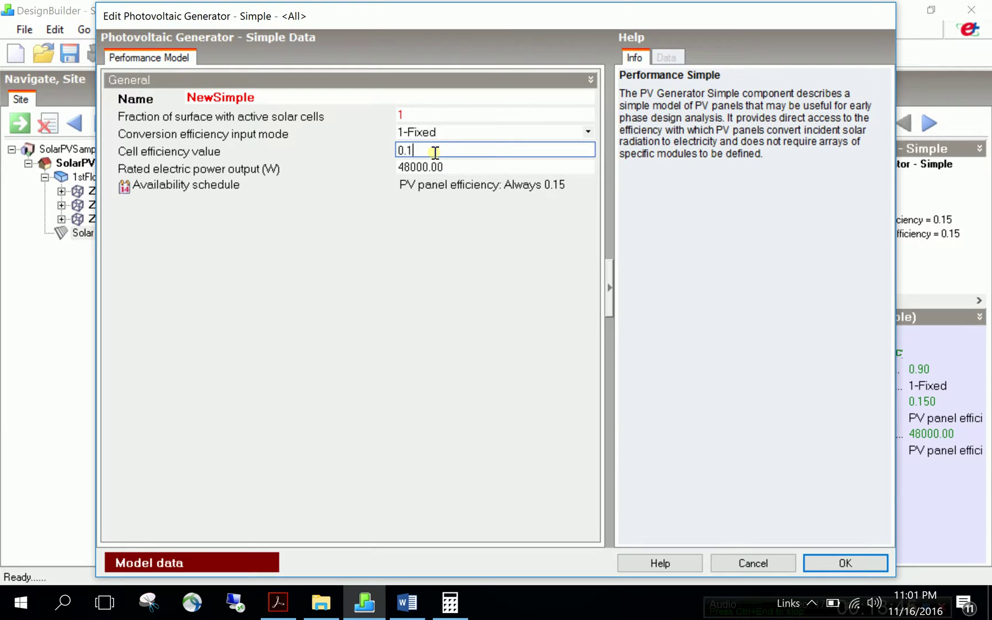
type("632")
Switch the conversion efficiency input mode to 2-Scheduled.
left_click(461, 168)
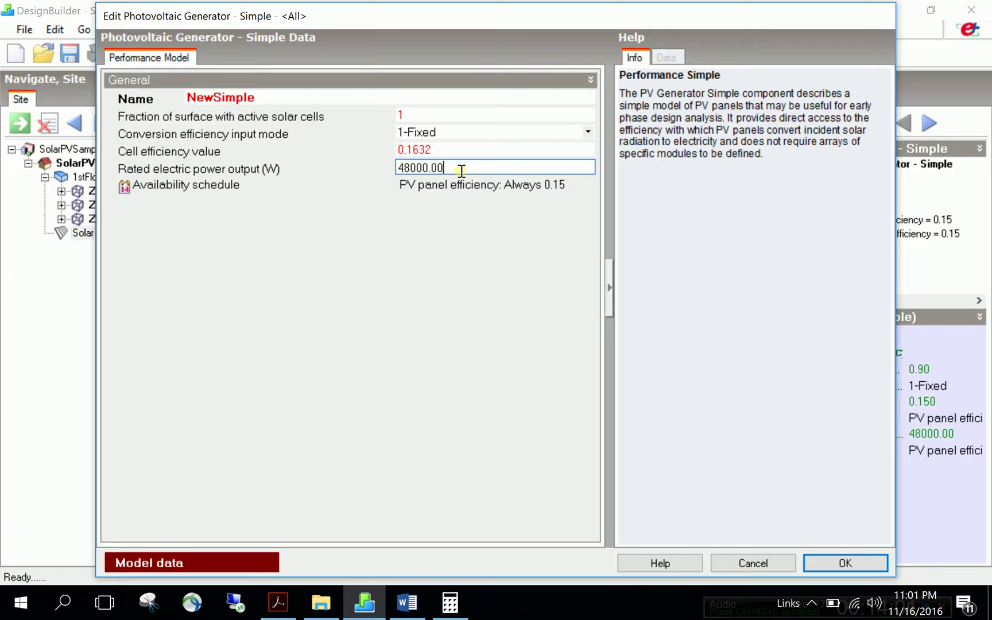
left_click(454, 133)
left_click(454, 135)
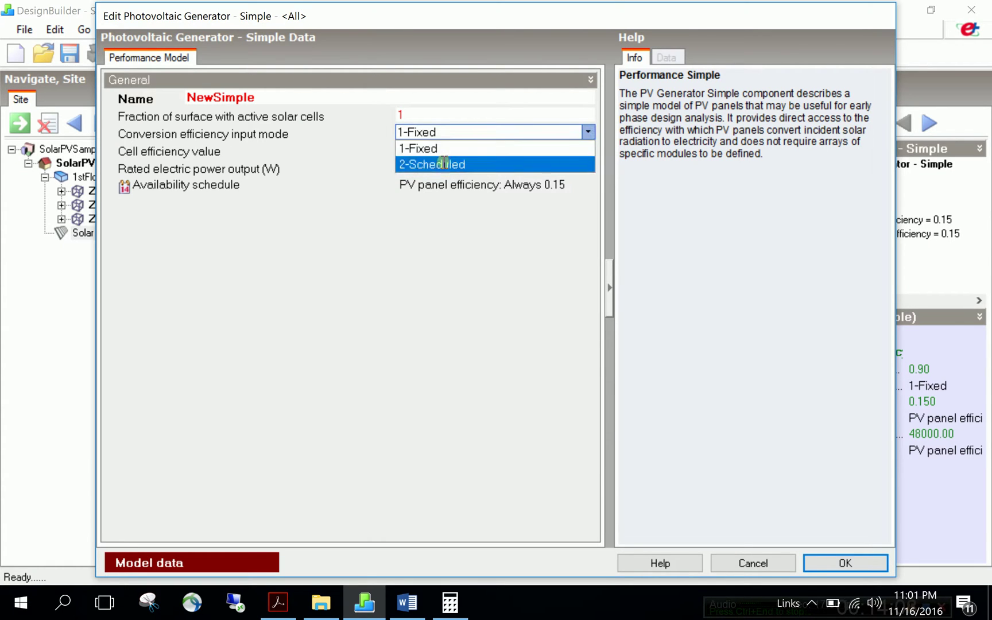
left_click(444, 164)
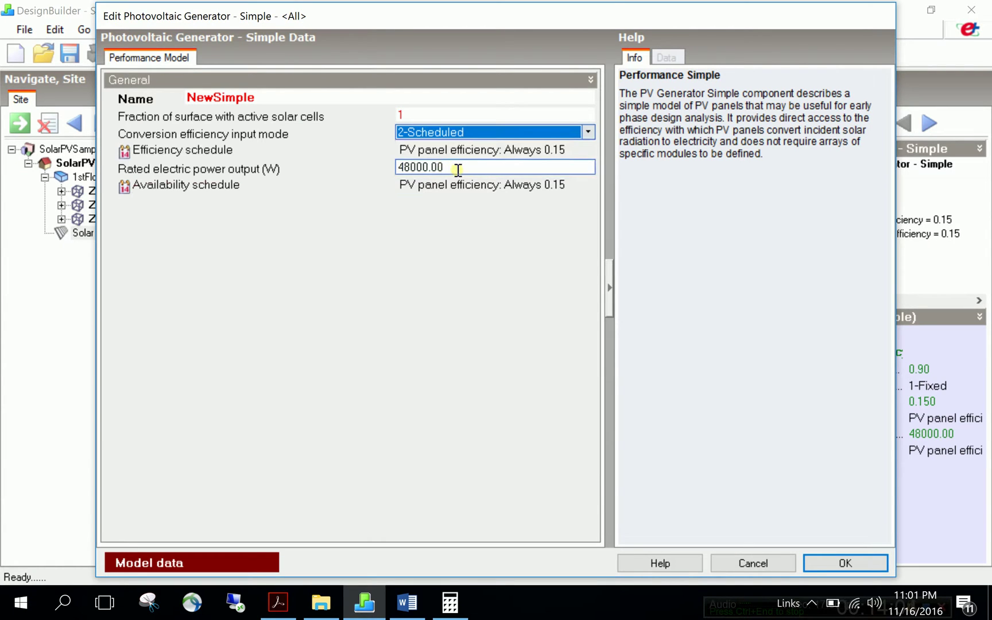
Copy the 'PV panel efficiency: Always 0.15' schedule and rename the copy to '...Always 0.1632'.
left_click(513, 154)
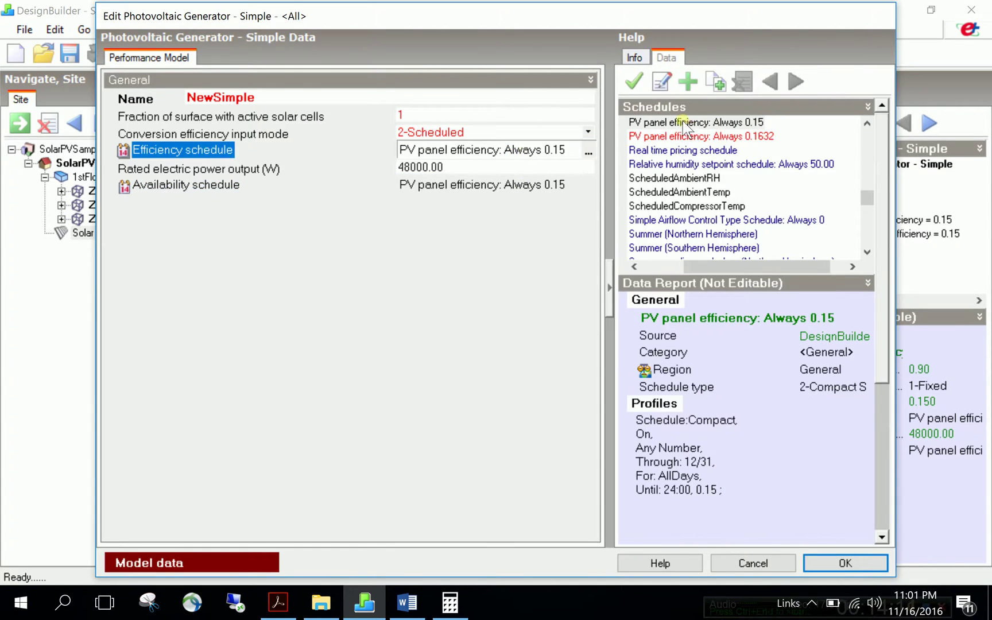
left_click(713, 84)
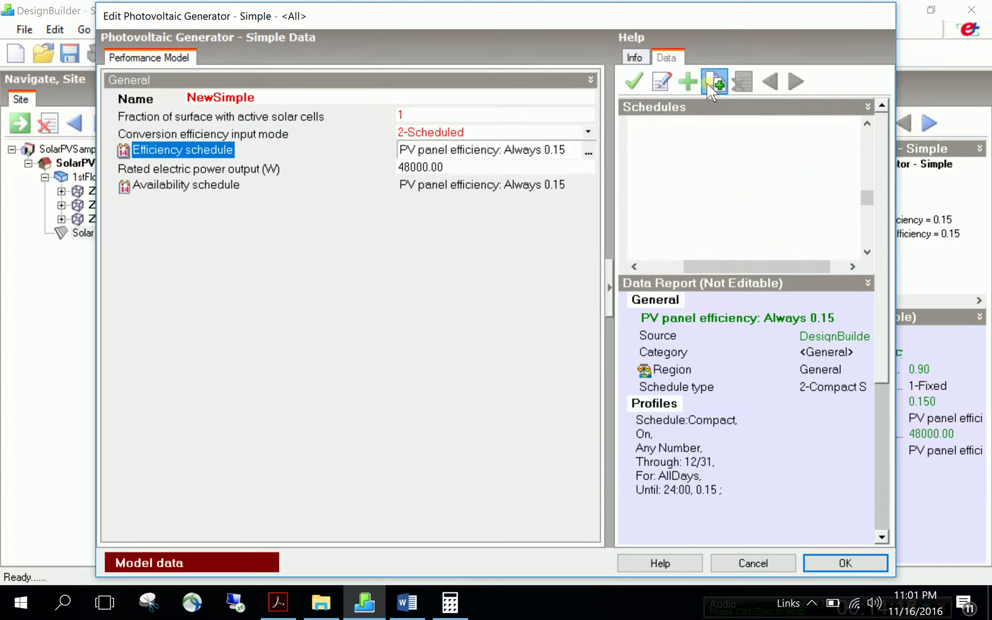
left_click(661, 83)
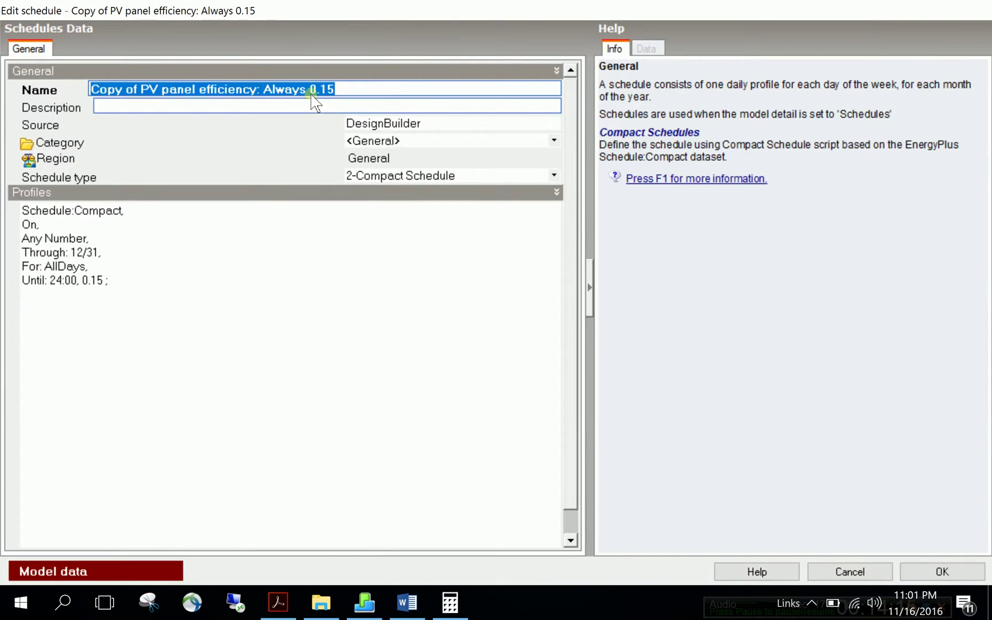
left_click(138, 89)
key("shift+Home")
key("BackSpace")
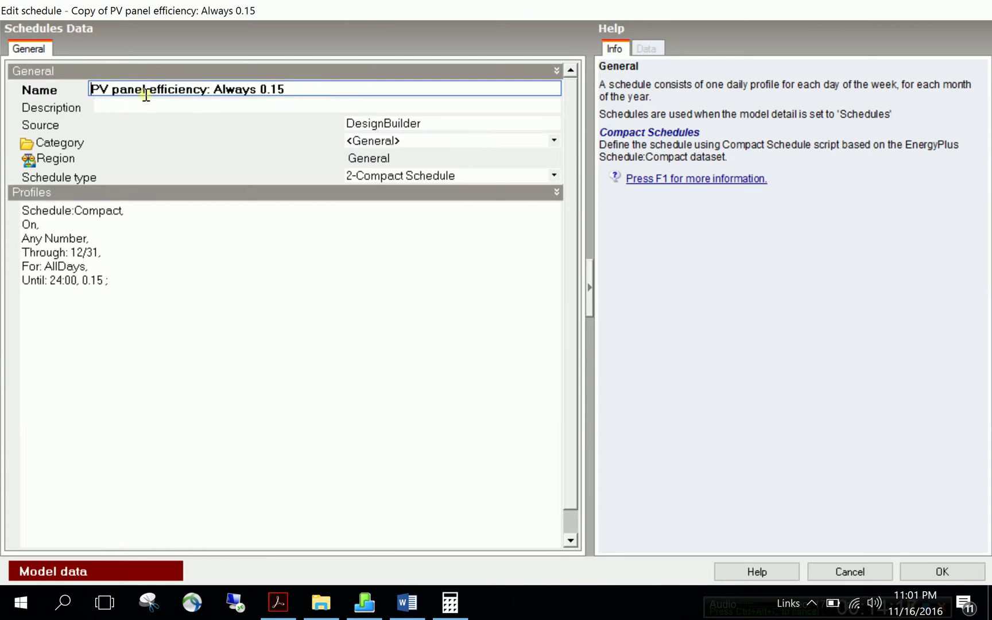
left_click(305, 89)
key("BackSpace")
type("632")
left_click(314, 112)
Change the schedule's profile value from 0.15 to 0.1632.
left_click(139, 248)
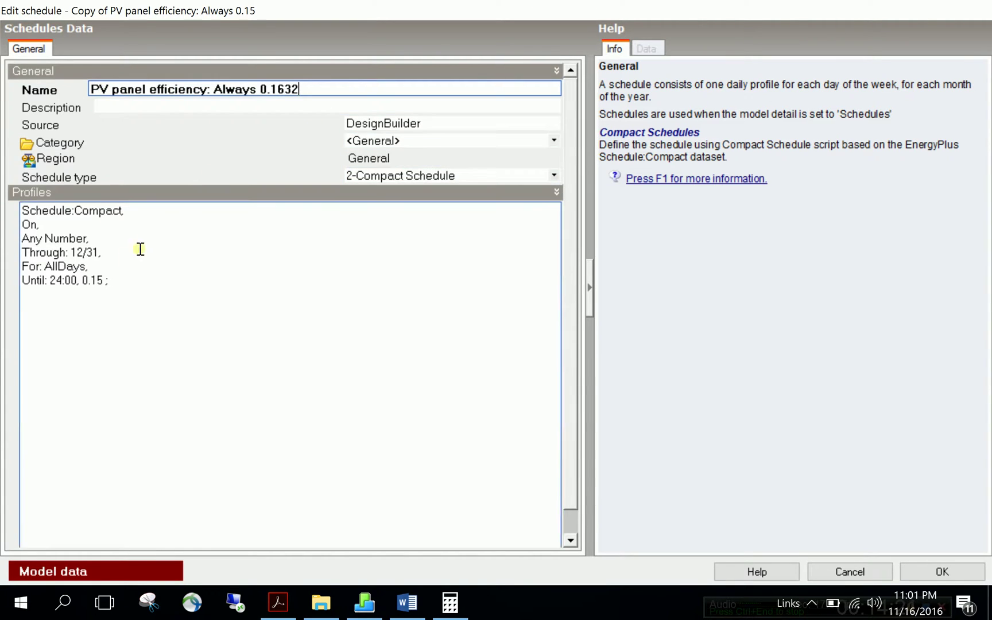
left_click(101, 280)
key("BackSpace")
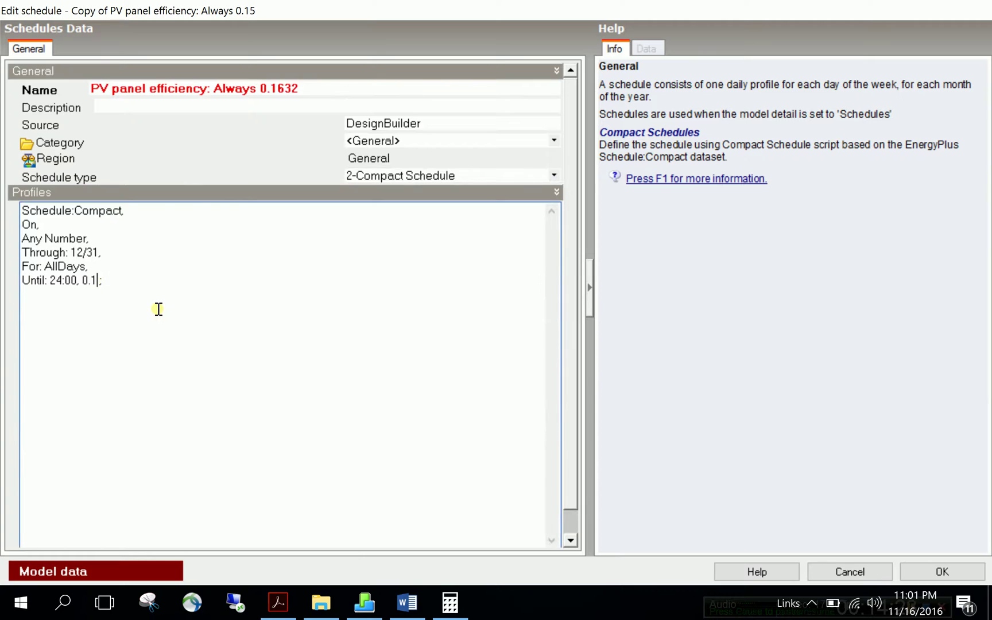
type("632")
Resolve the duplicate-name warning by appending '_New' to the name and save the schedule.
left_click(904, 561)
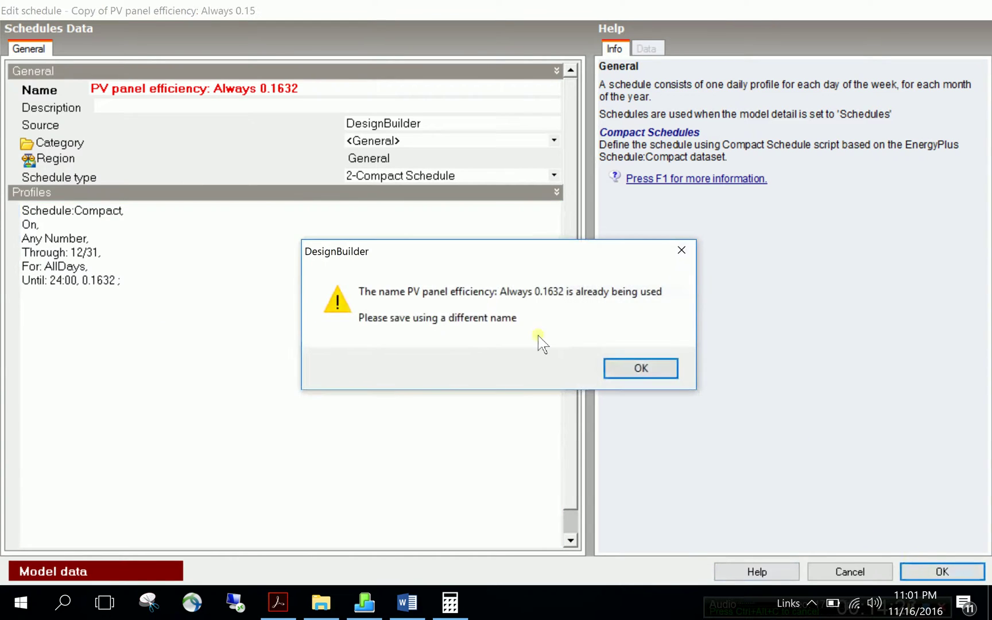
left_click(632, 369)
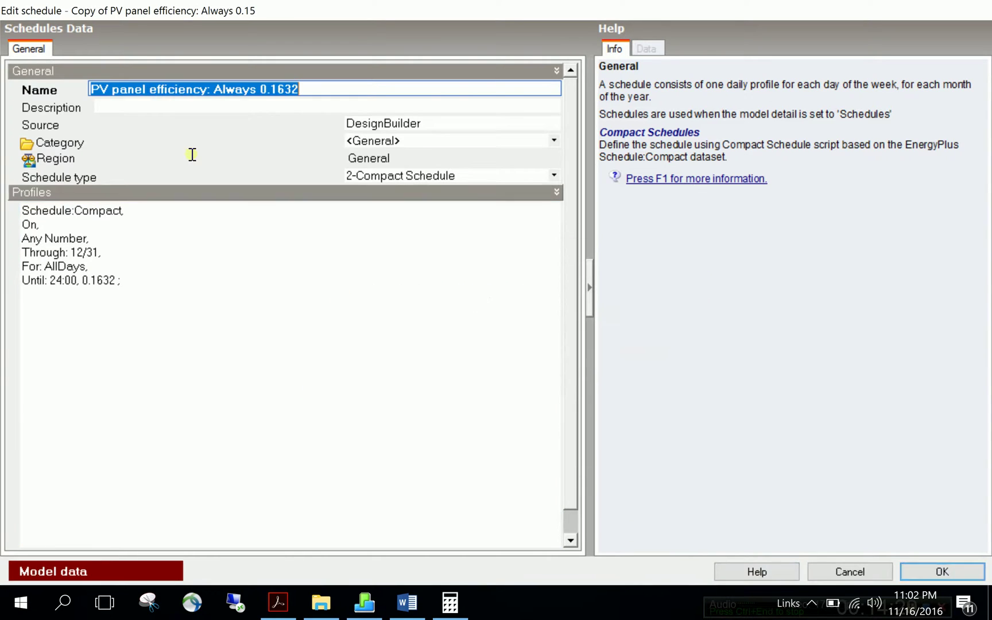
left_click(309, 91)
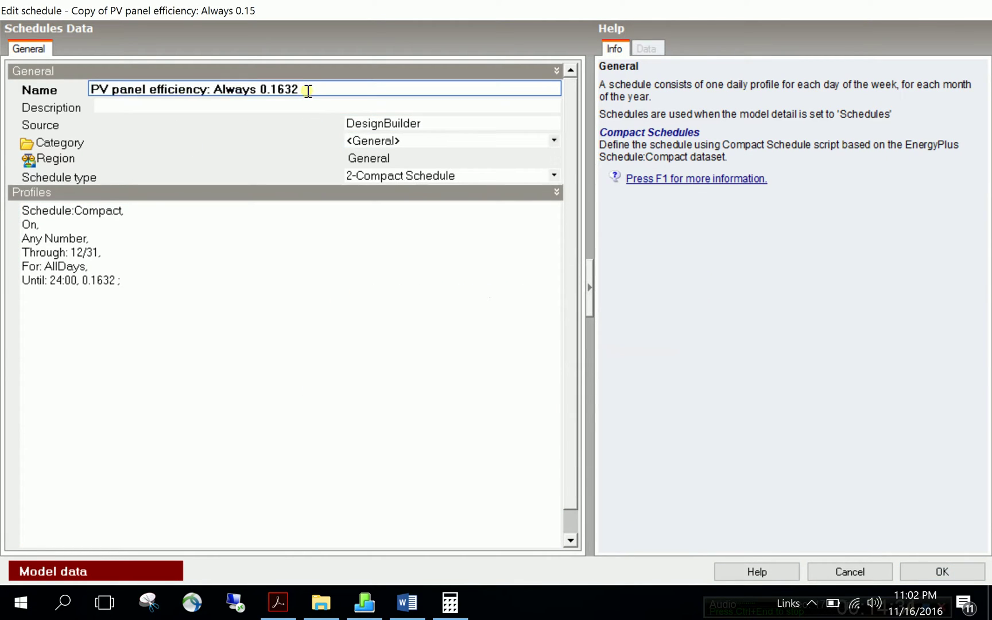
type("_New")
key("Tab")
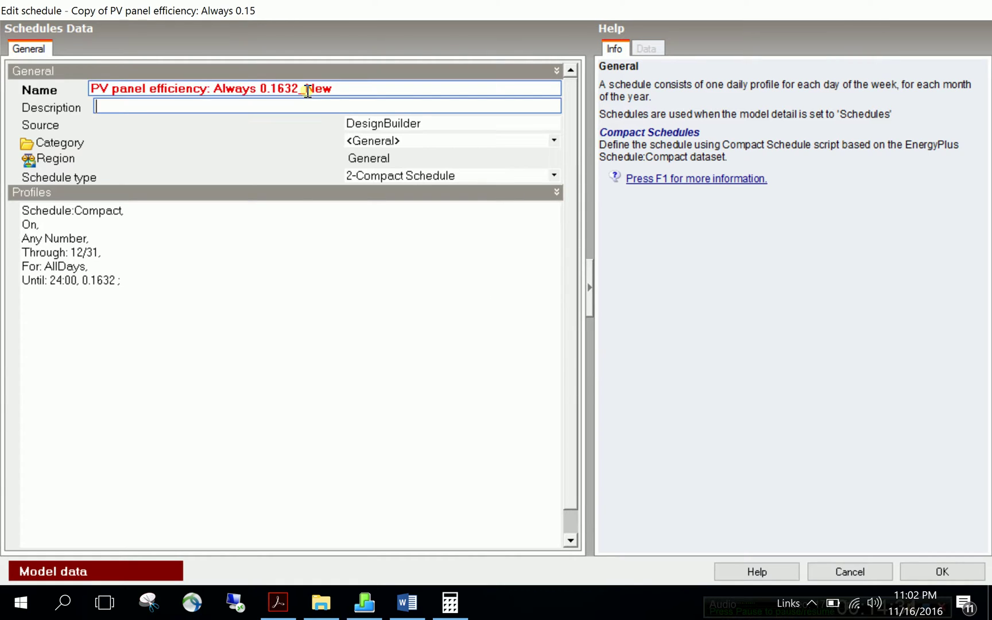
left_click(916, 569)
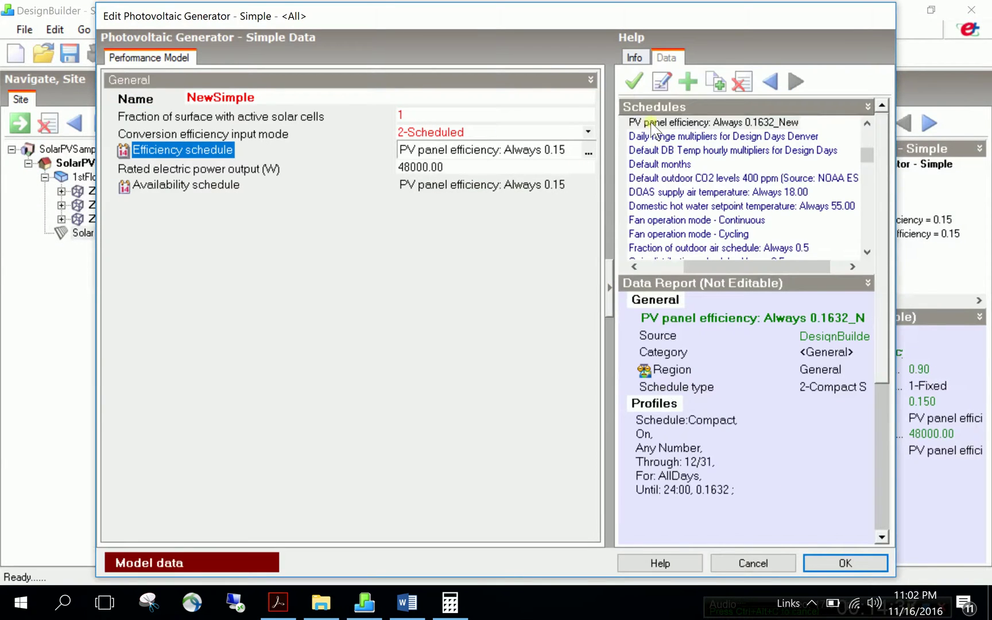
Assign the 'PV panel efficiency: Always 0.1632_New' schedule as NewSimple's efficiency schedule.
double_click(663, 123)
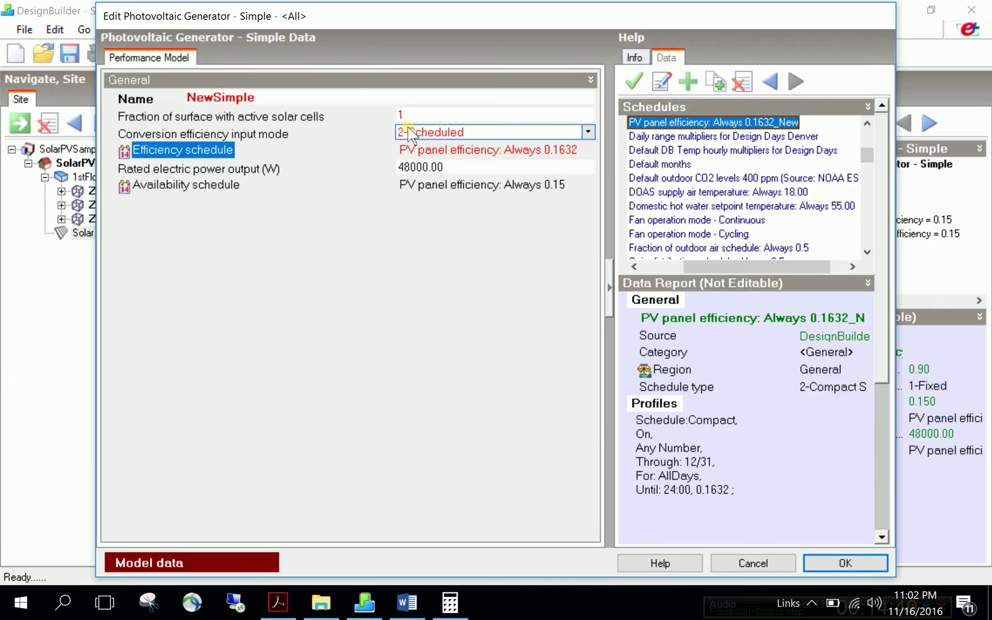
left_click(466, 133)
left_click(421, 132)
left_click(422, 148)
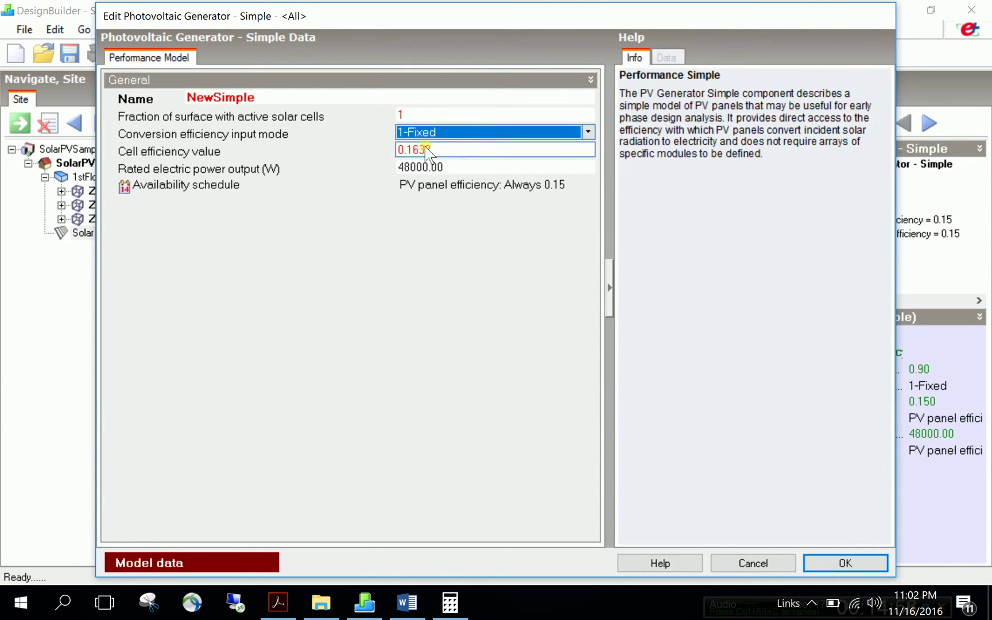
left_click(445, 136)
left_click(447, 159)
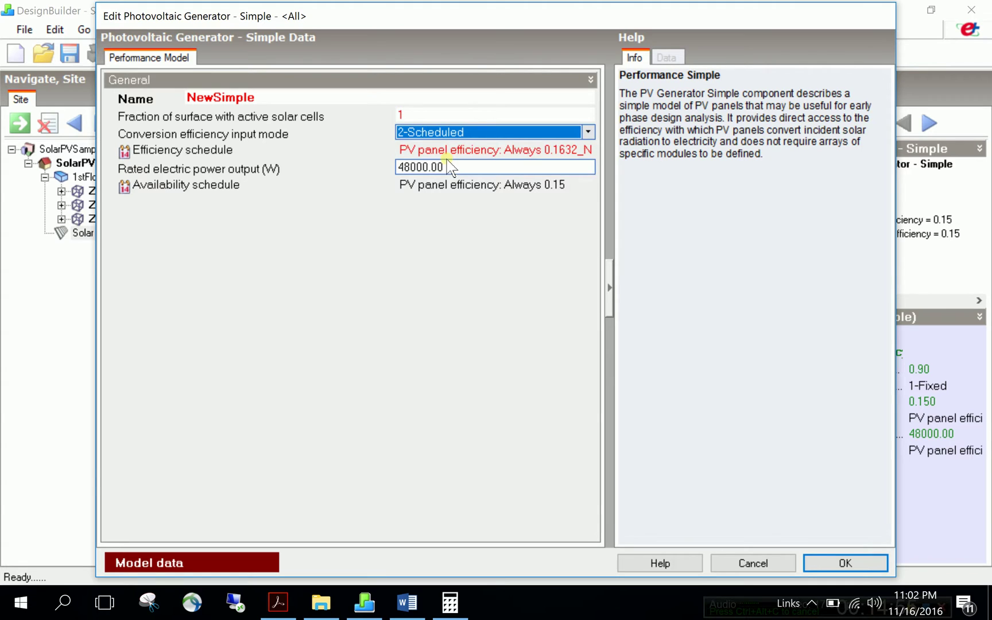
Switch NewSimple to 1-Fixed 0.1632 cell efficiency and save the model.
left_click(477, 133)
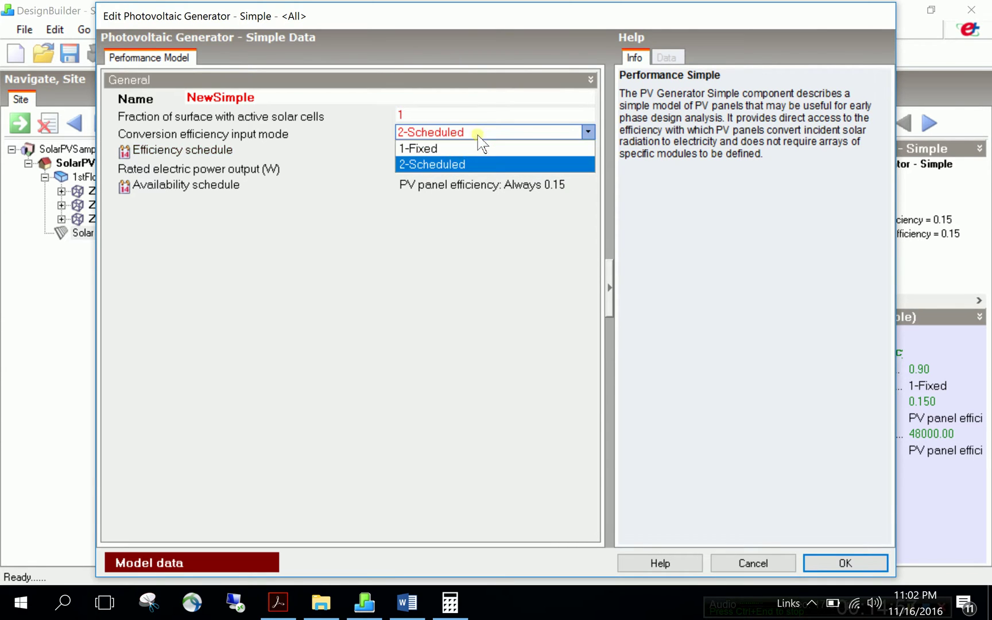
left_click(441, 150)
left_click(445, 150)
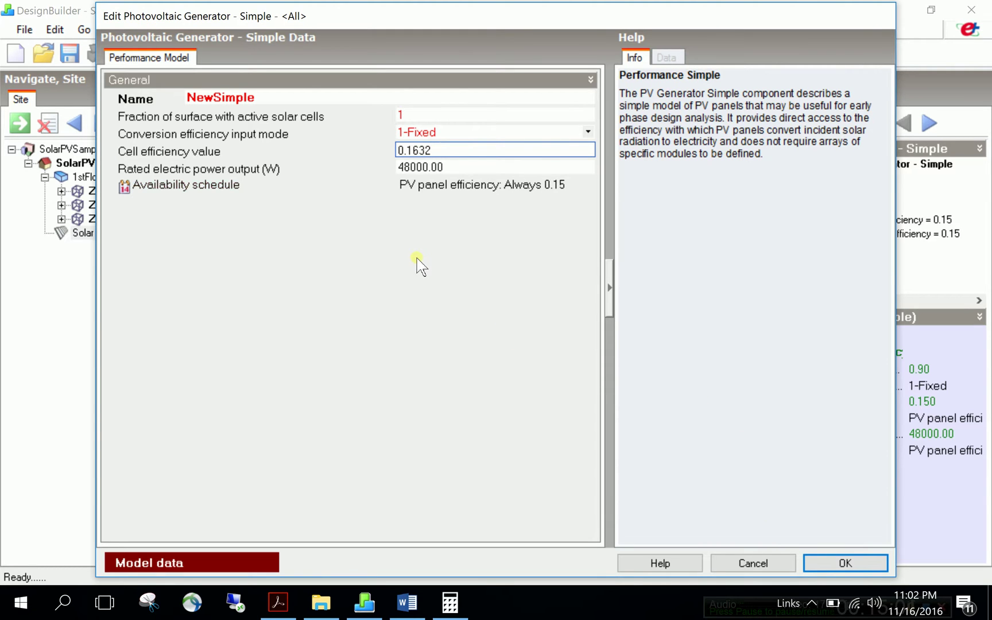
left_click(845, 562)
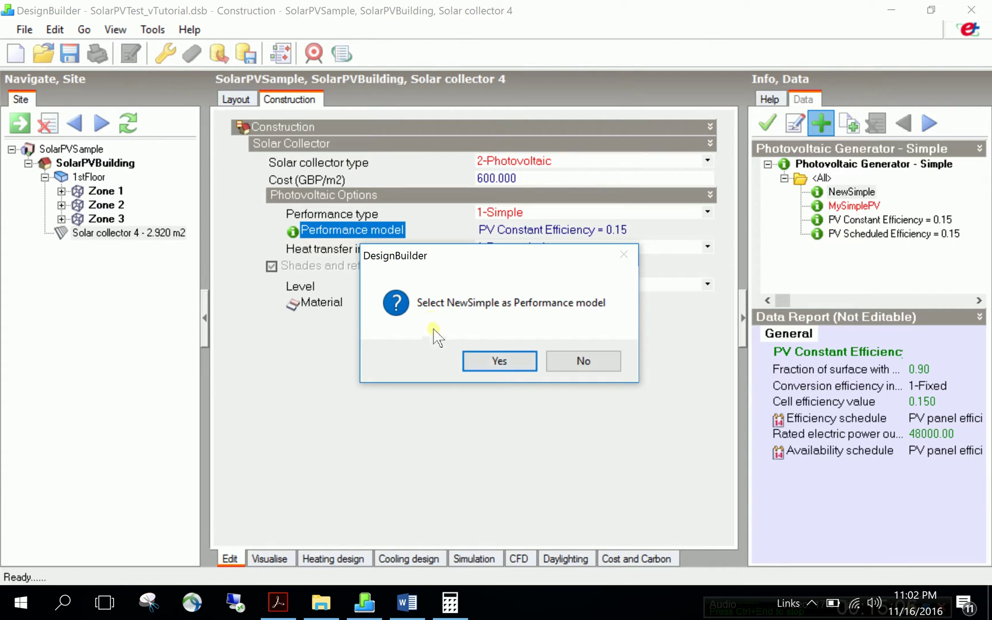
Accept NewSimple as Solar collector 4's performance model, using the 1-Simple performance type.
left_click(497, 363)
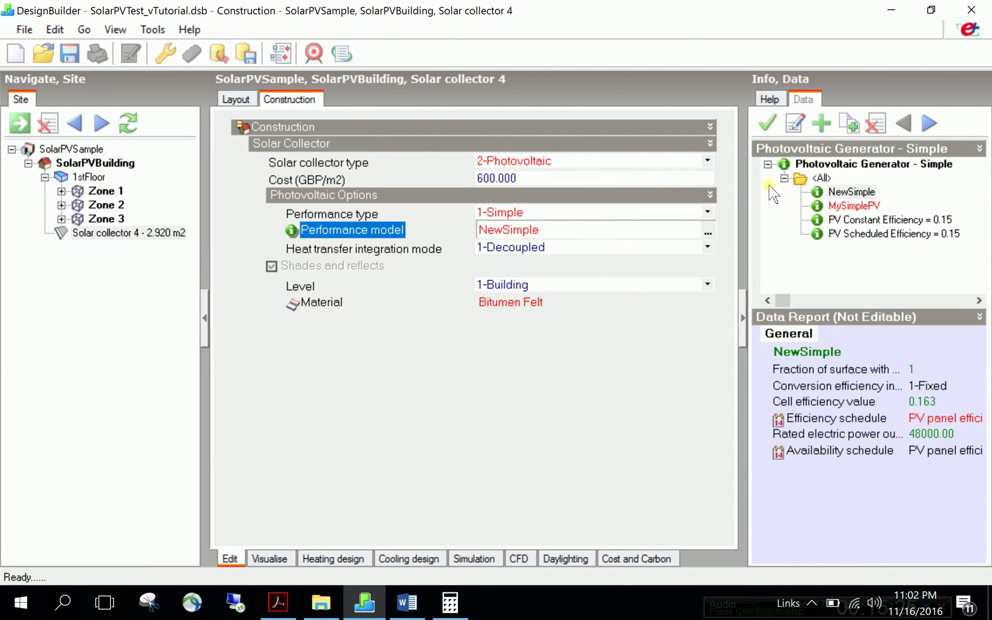
left_click(581, 213)
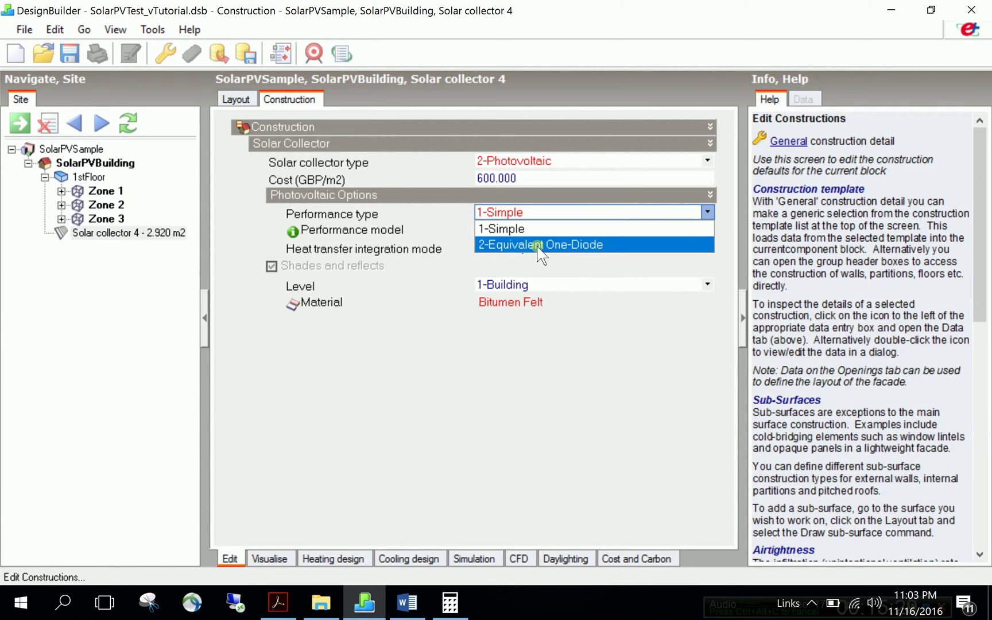
Switch Solar collector 4 to 2-Equivalent One-Diode and review the SW100MONO model's details.
left_click(540, 244)
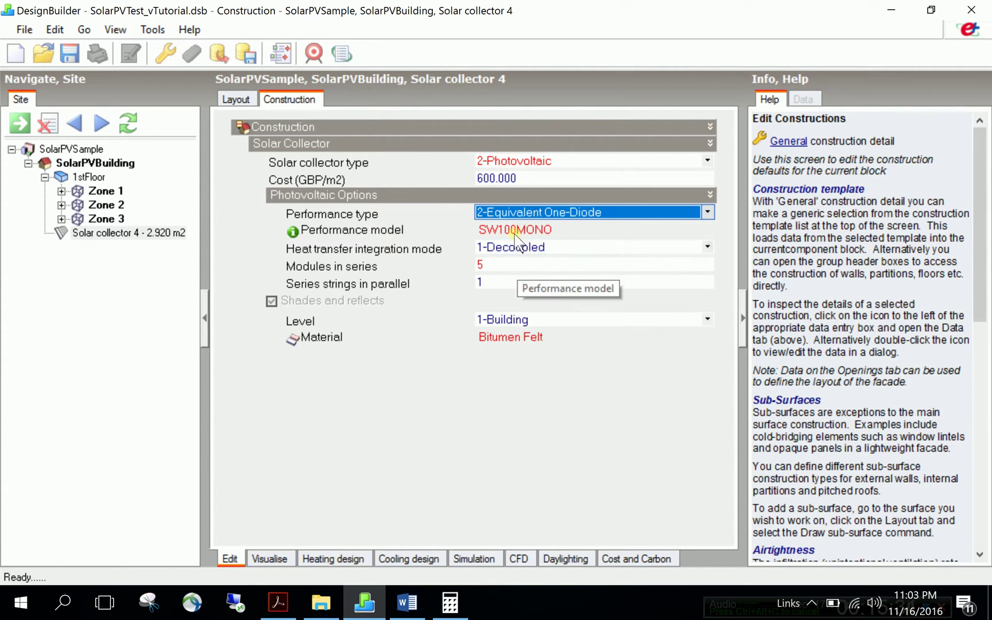
left_click(514, 230)
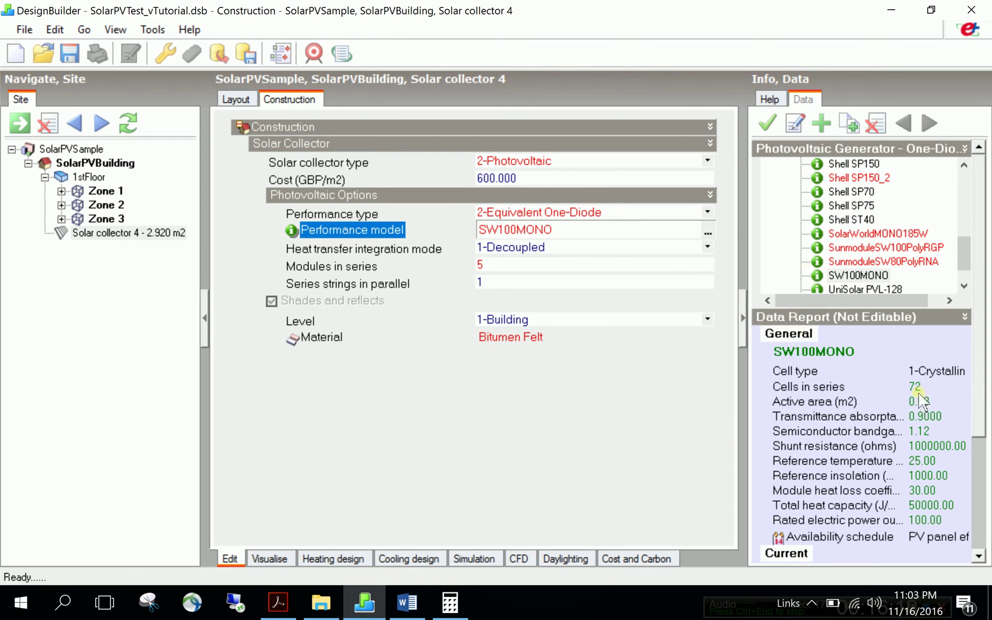
left_click(812, 603)
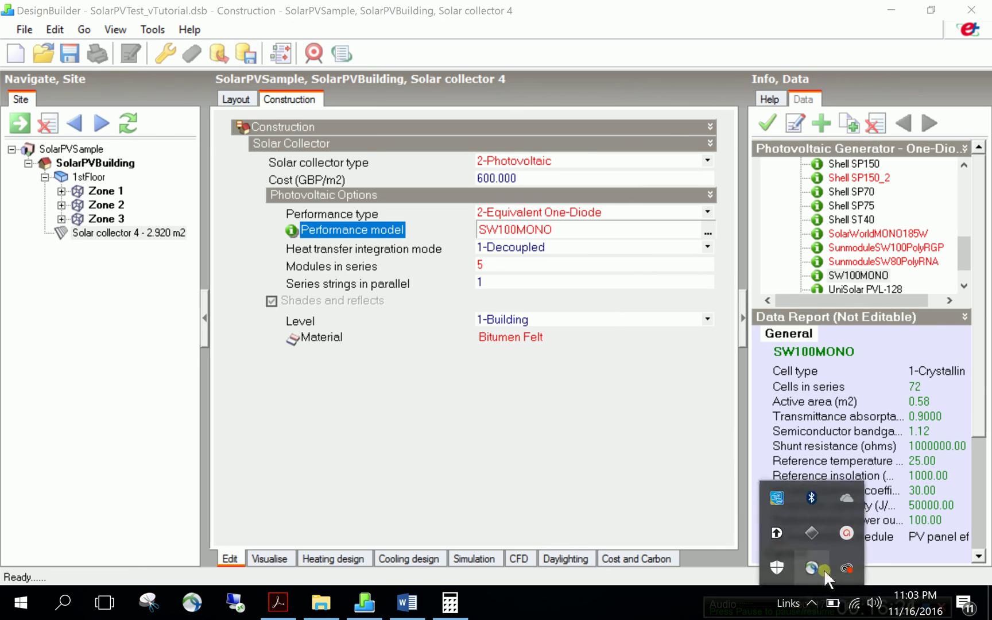
left_click(846, 568)
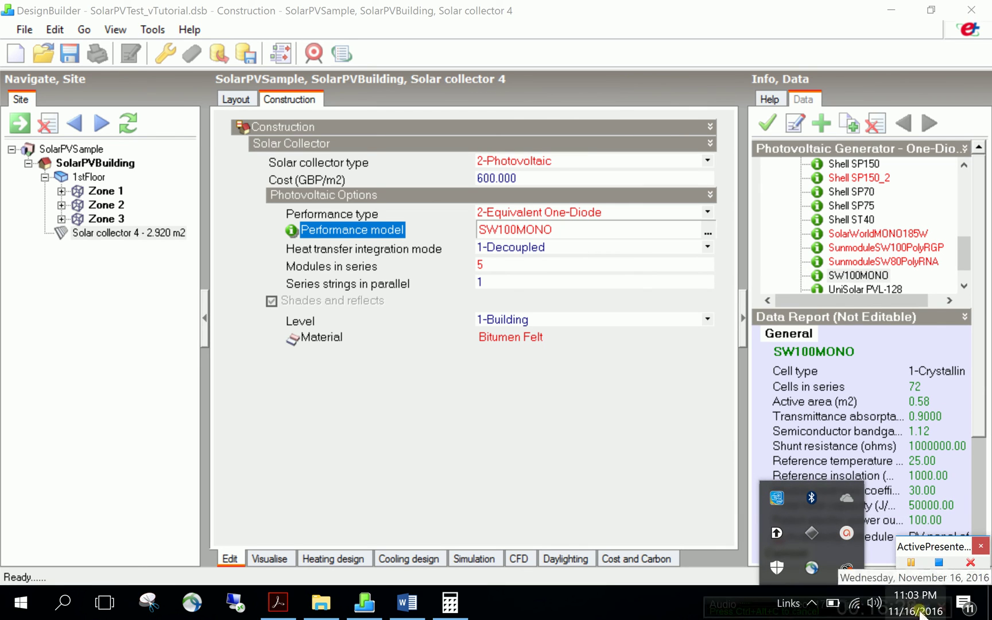